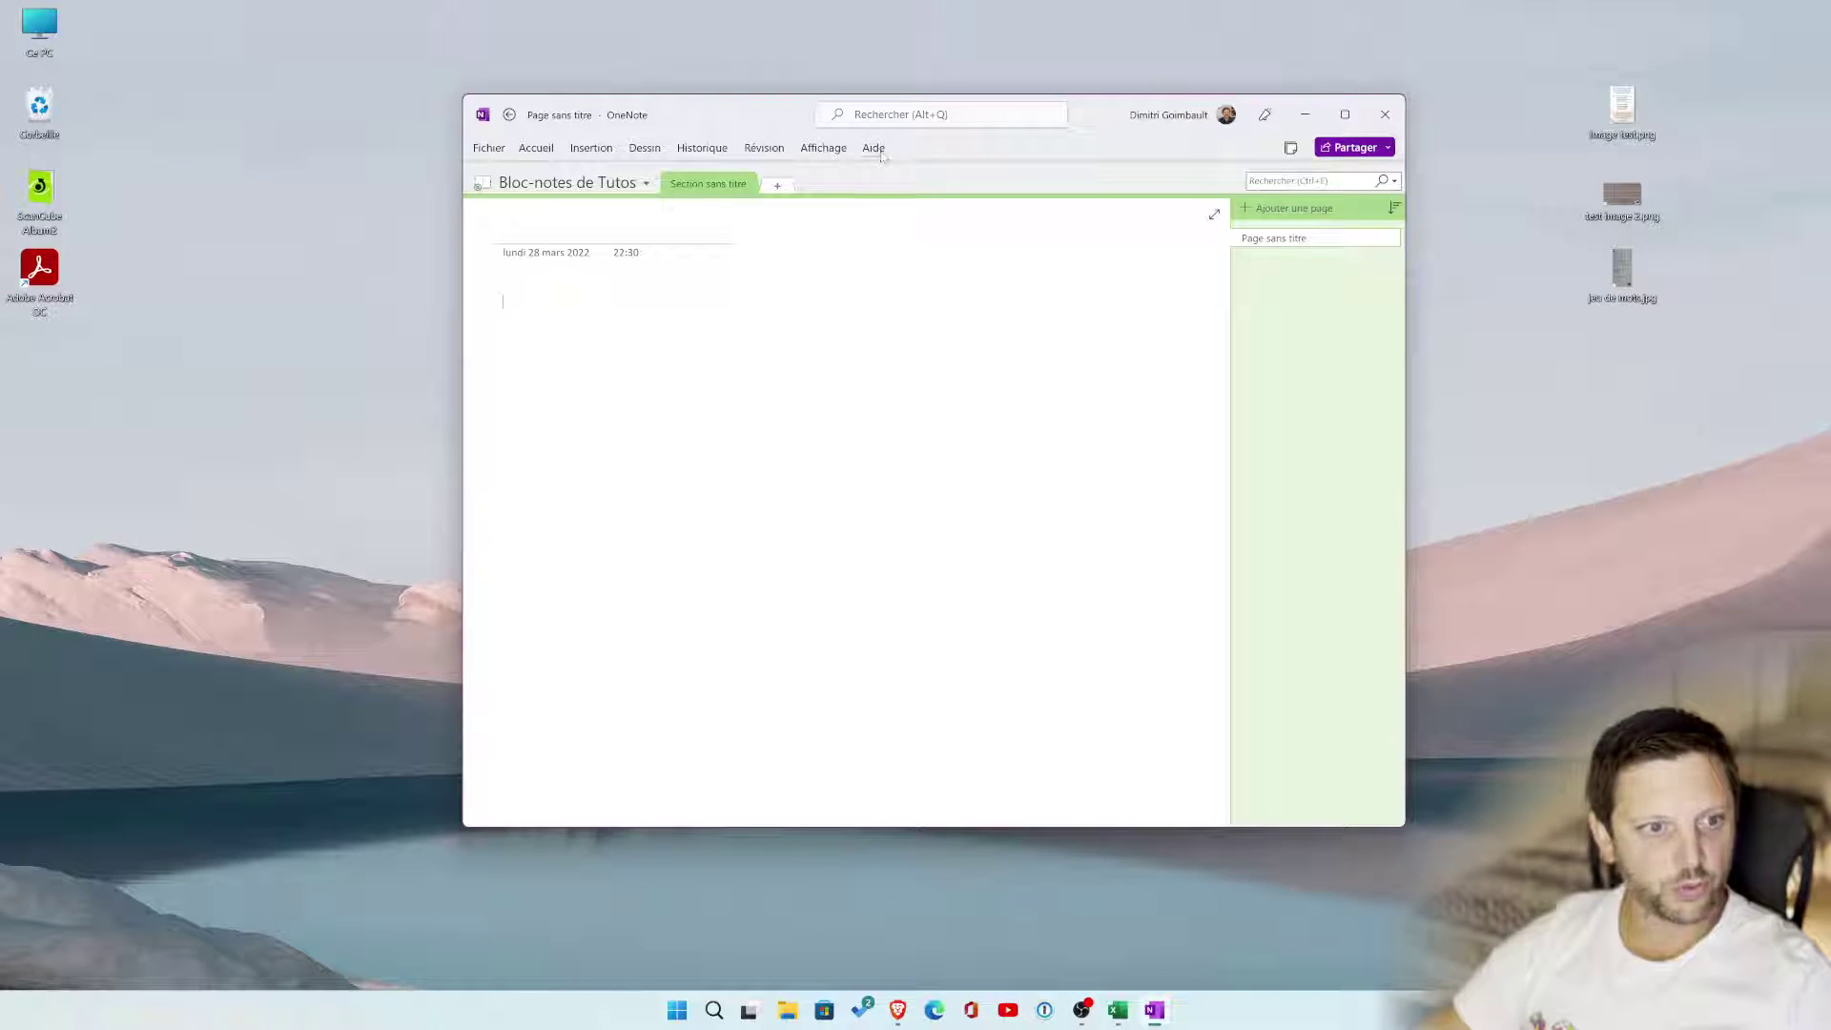
Search Microsoft Store for "one note", view the OneNote app page, and close the store
left_click(824, 1011)
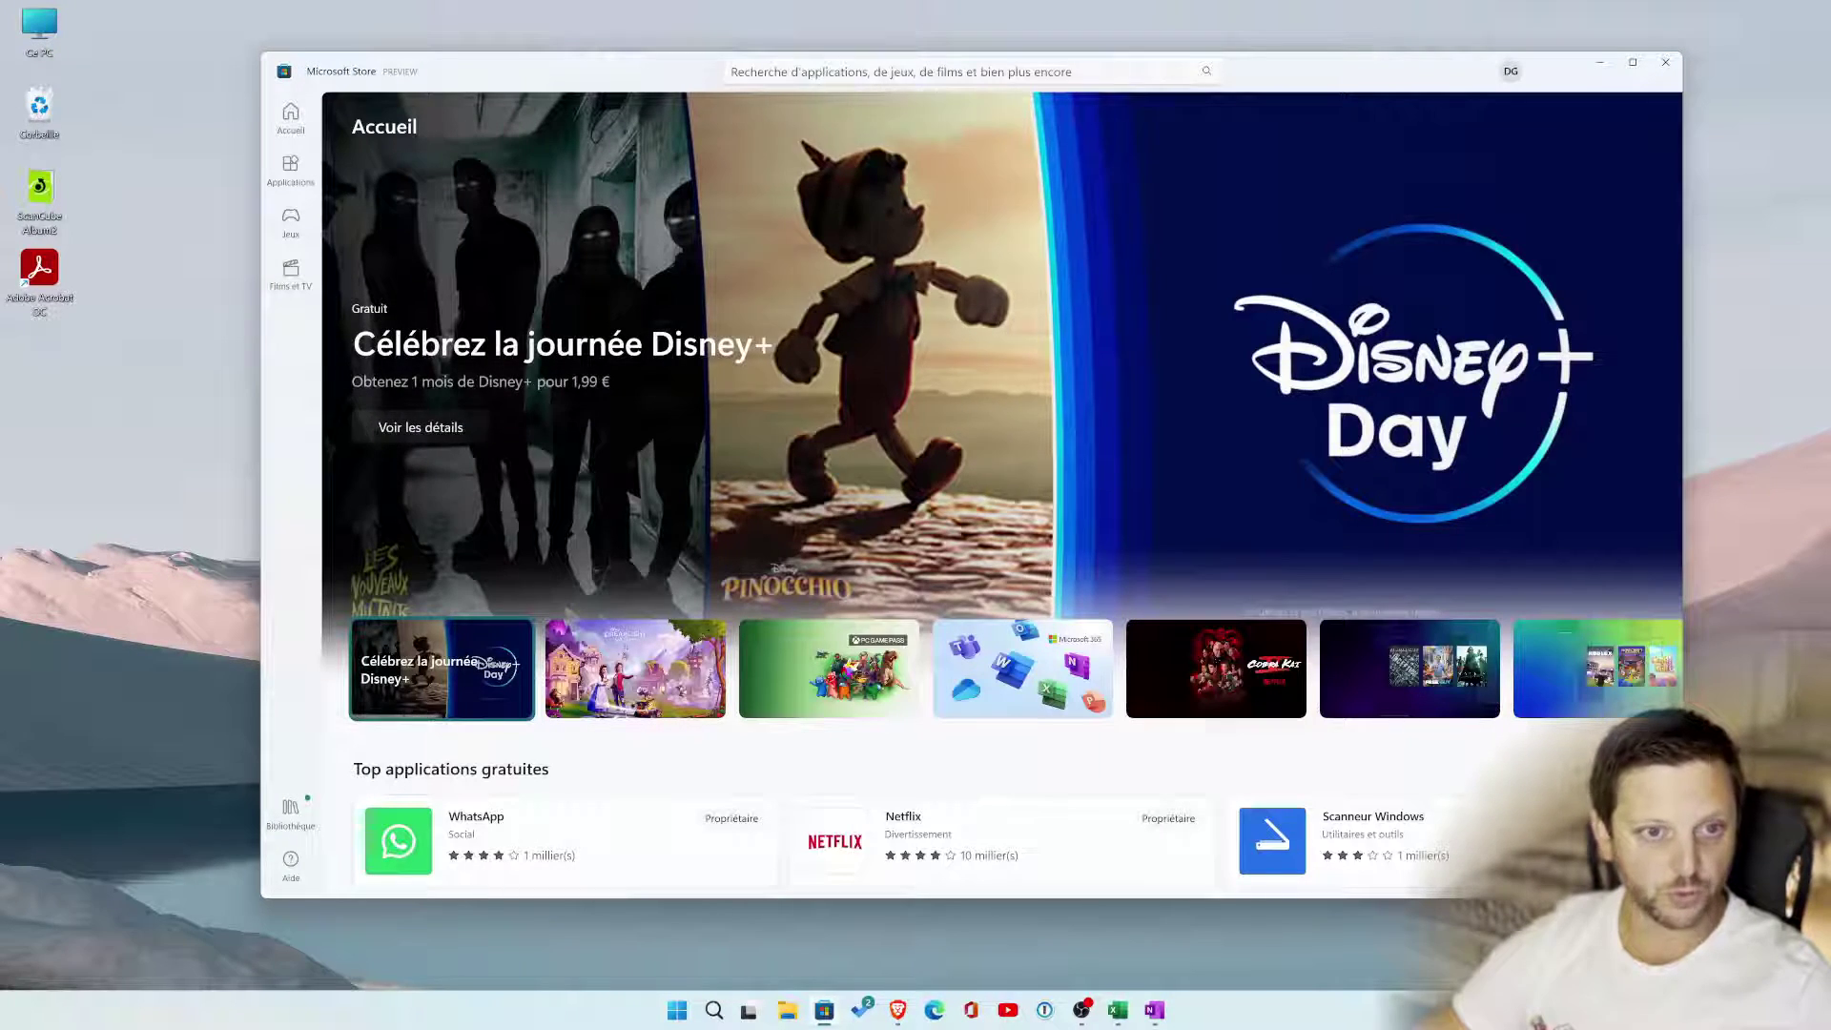
left_click(859, 72)
type("one not")
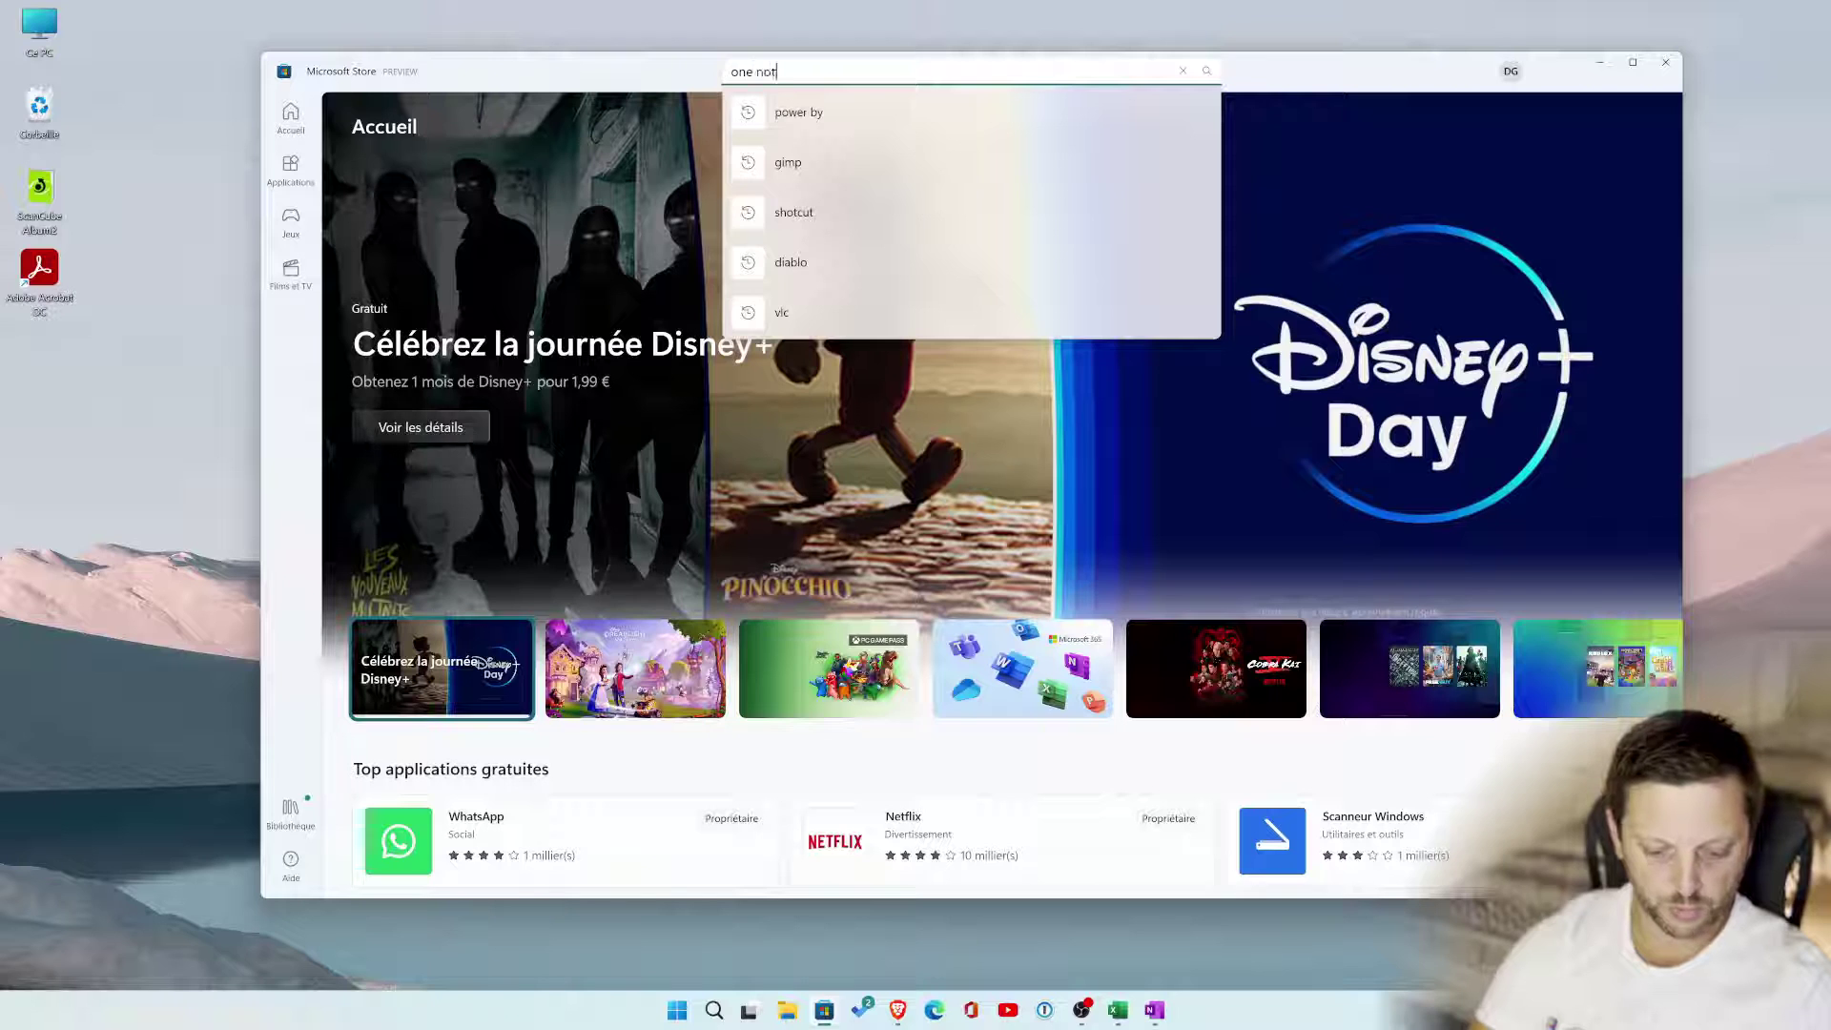
type("e")
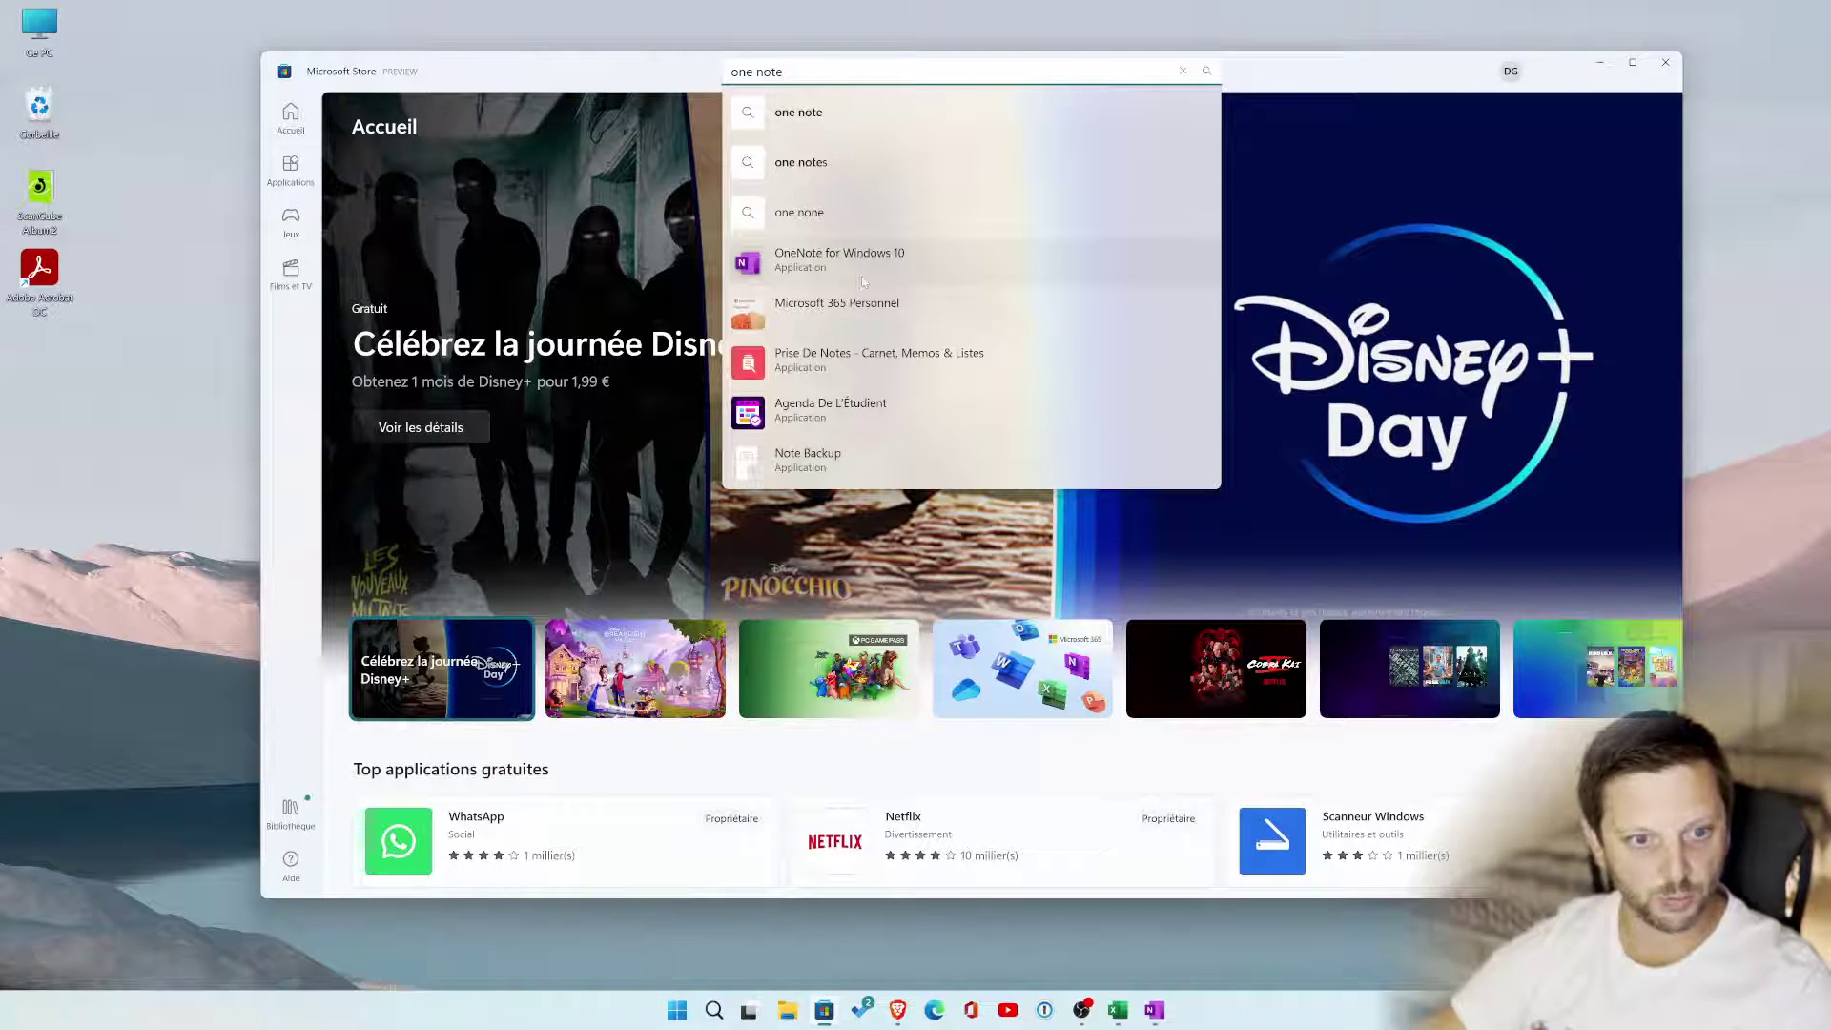
left_click(814, 272)
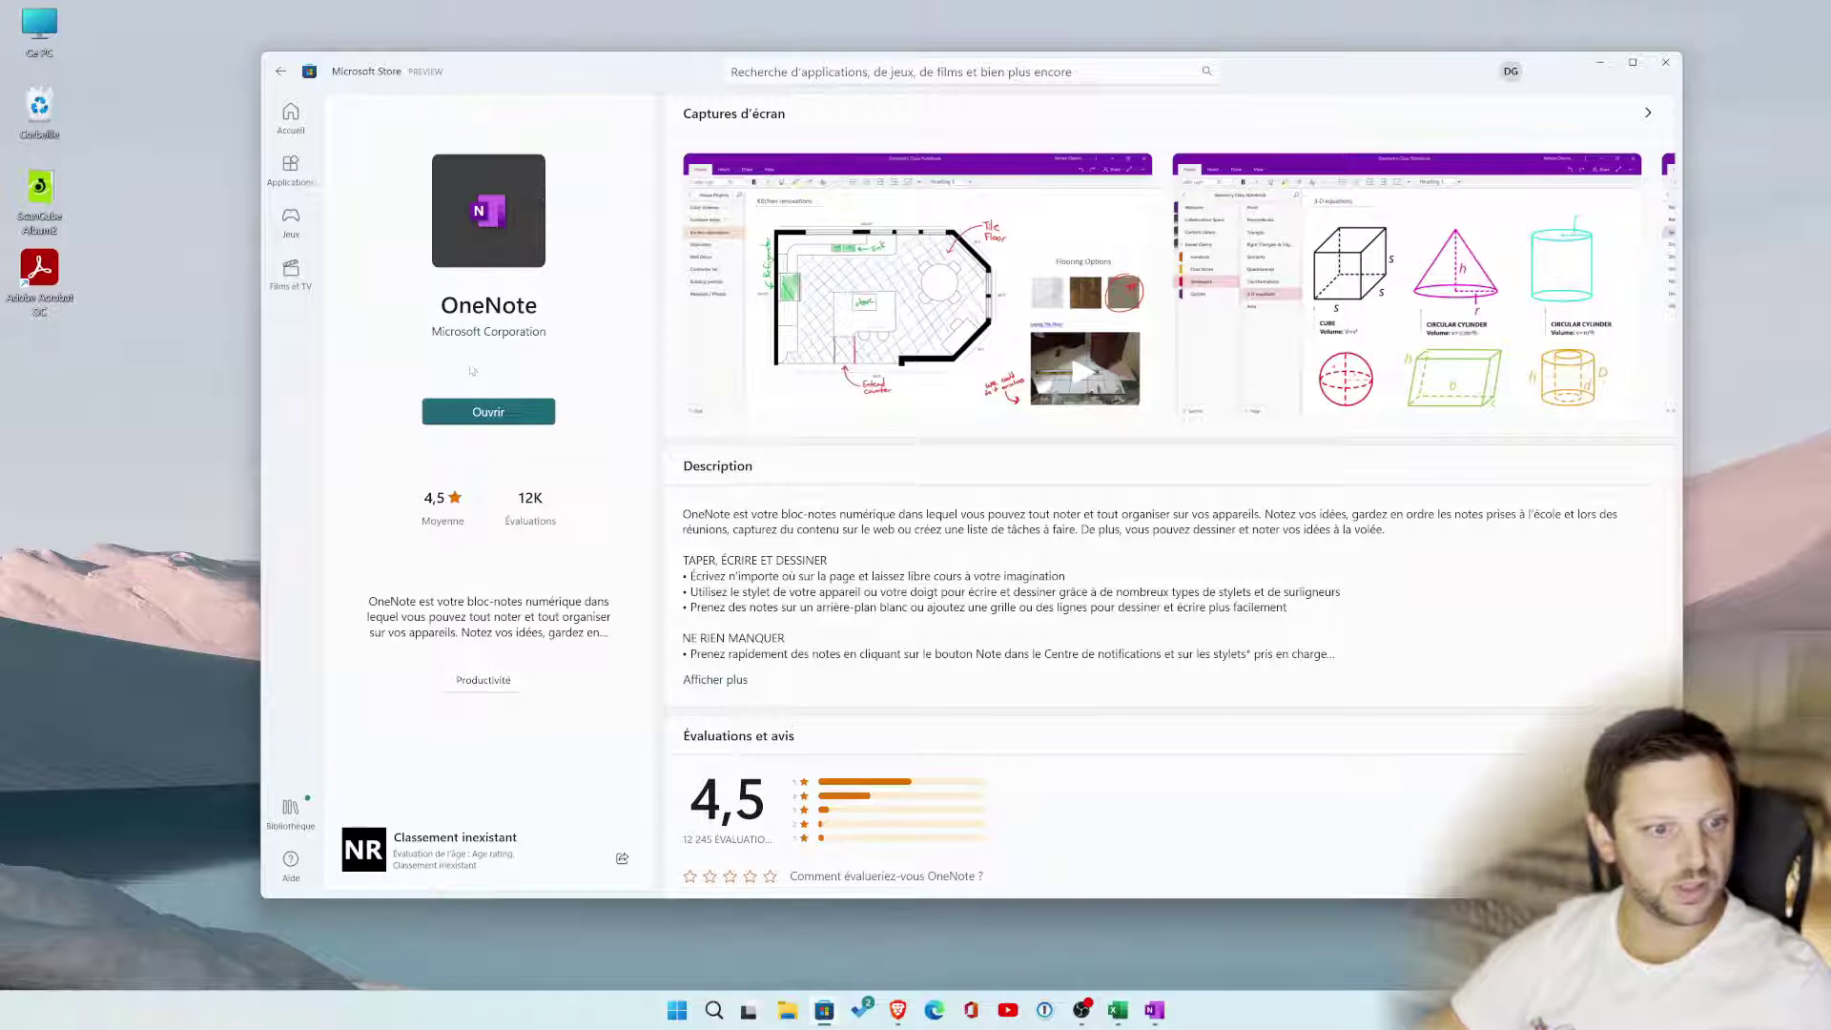
left_click(511, 420)
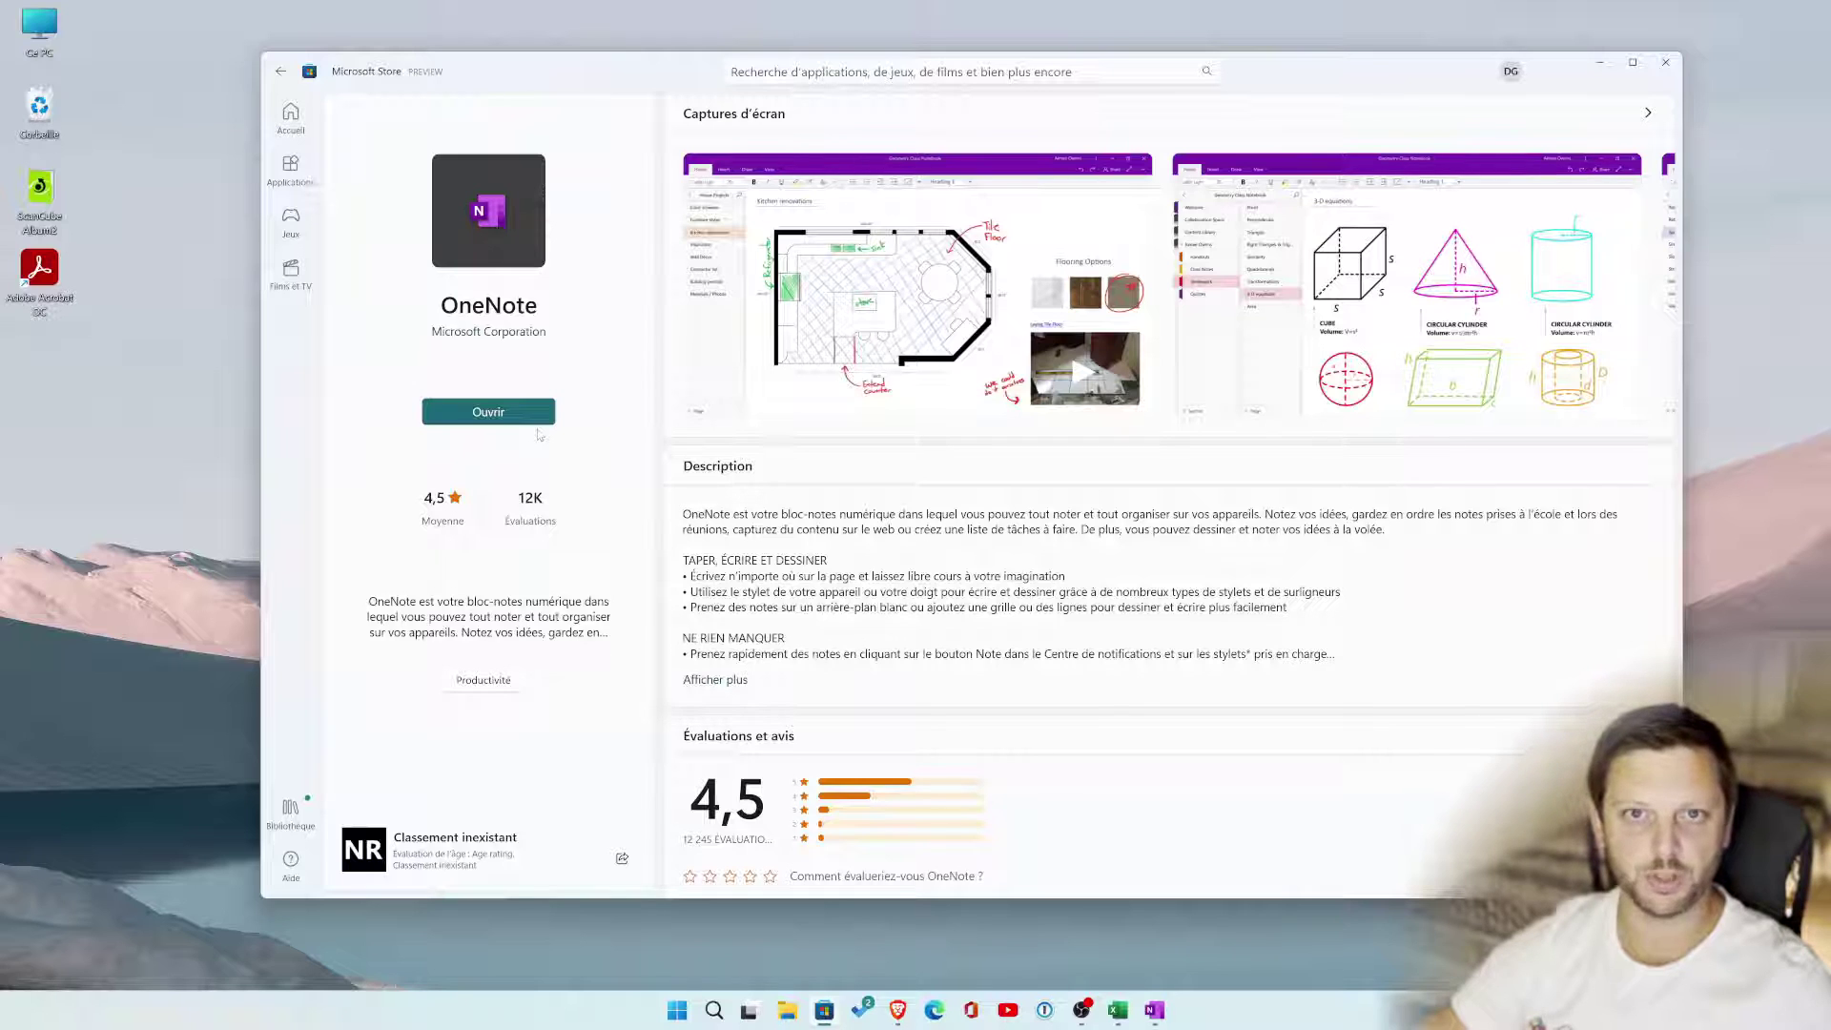
left_click(1666, 62)
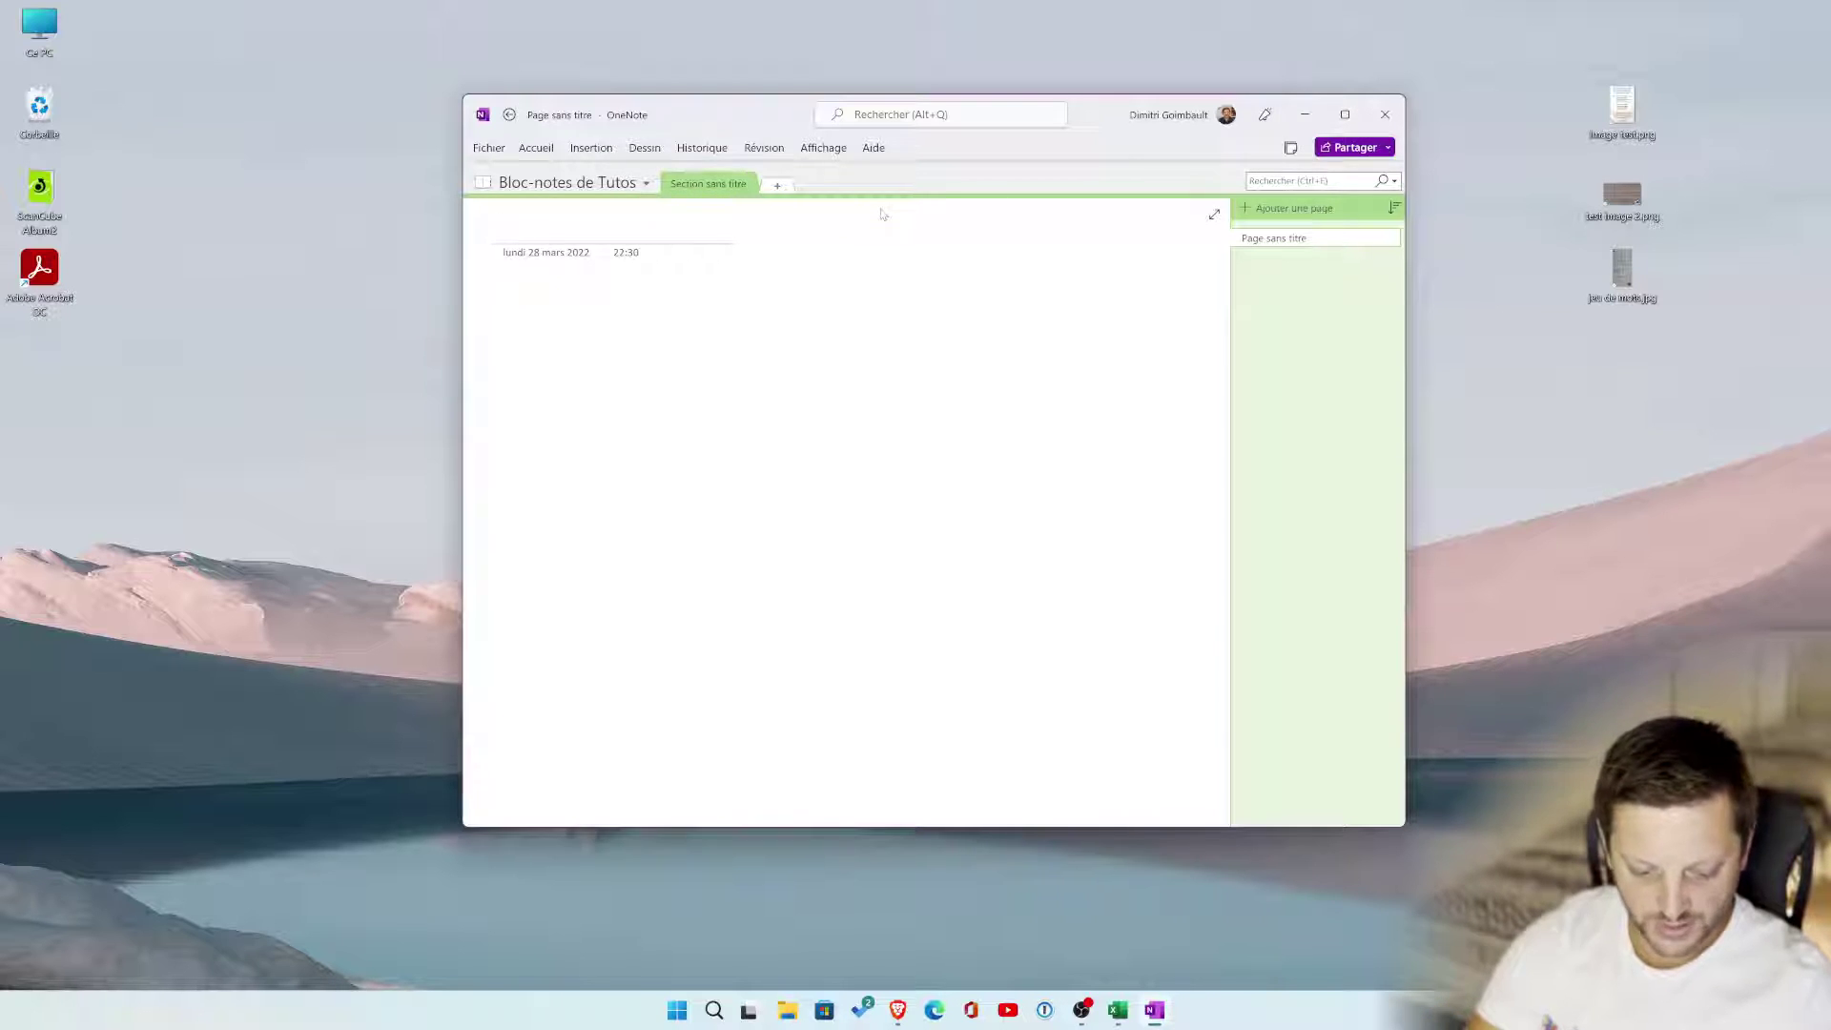
Title the blank OneNote page "Page de test des imports de textes"
type("Page d")
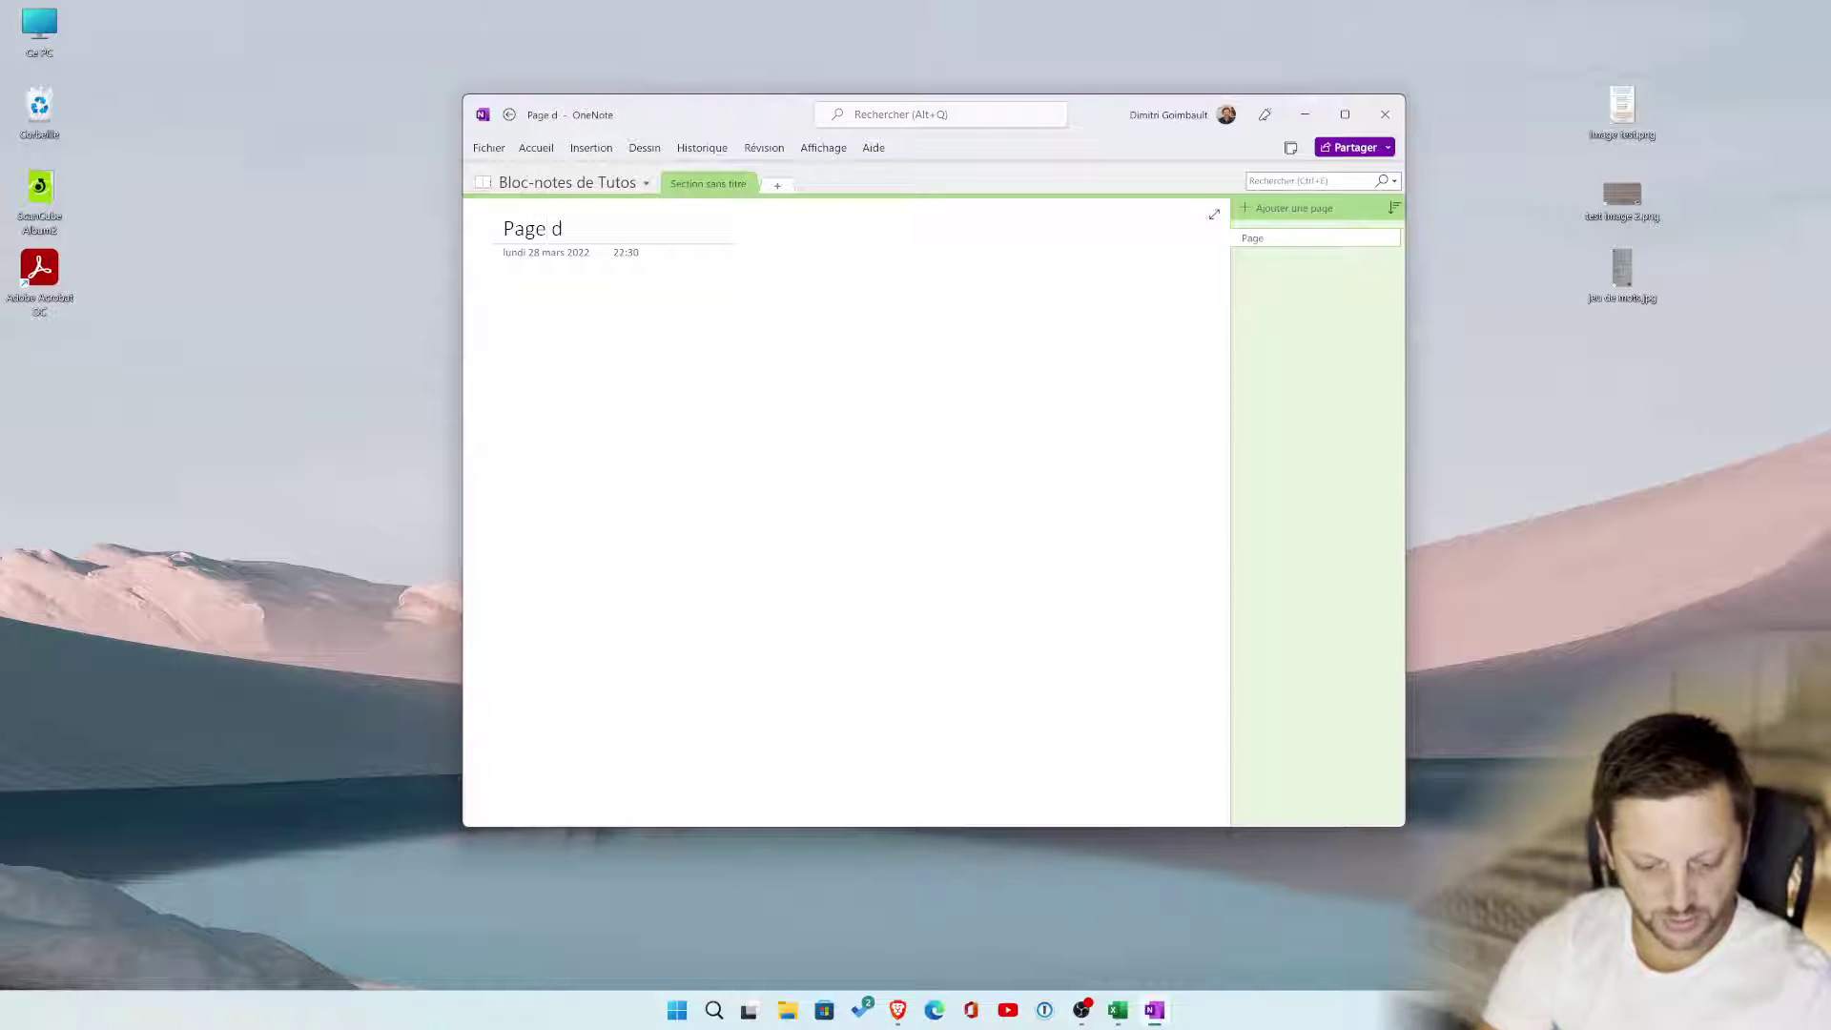
type("e test des")
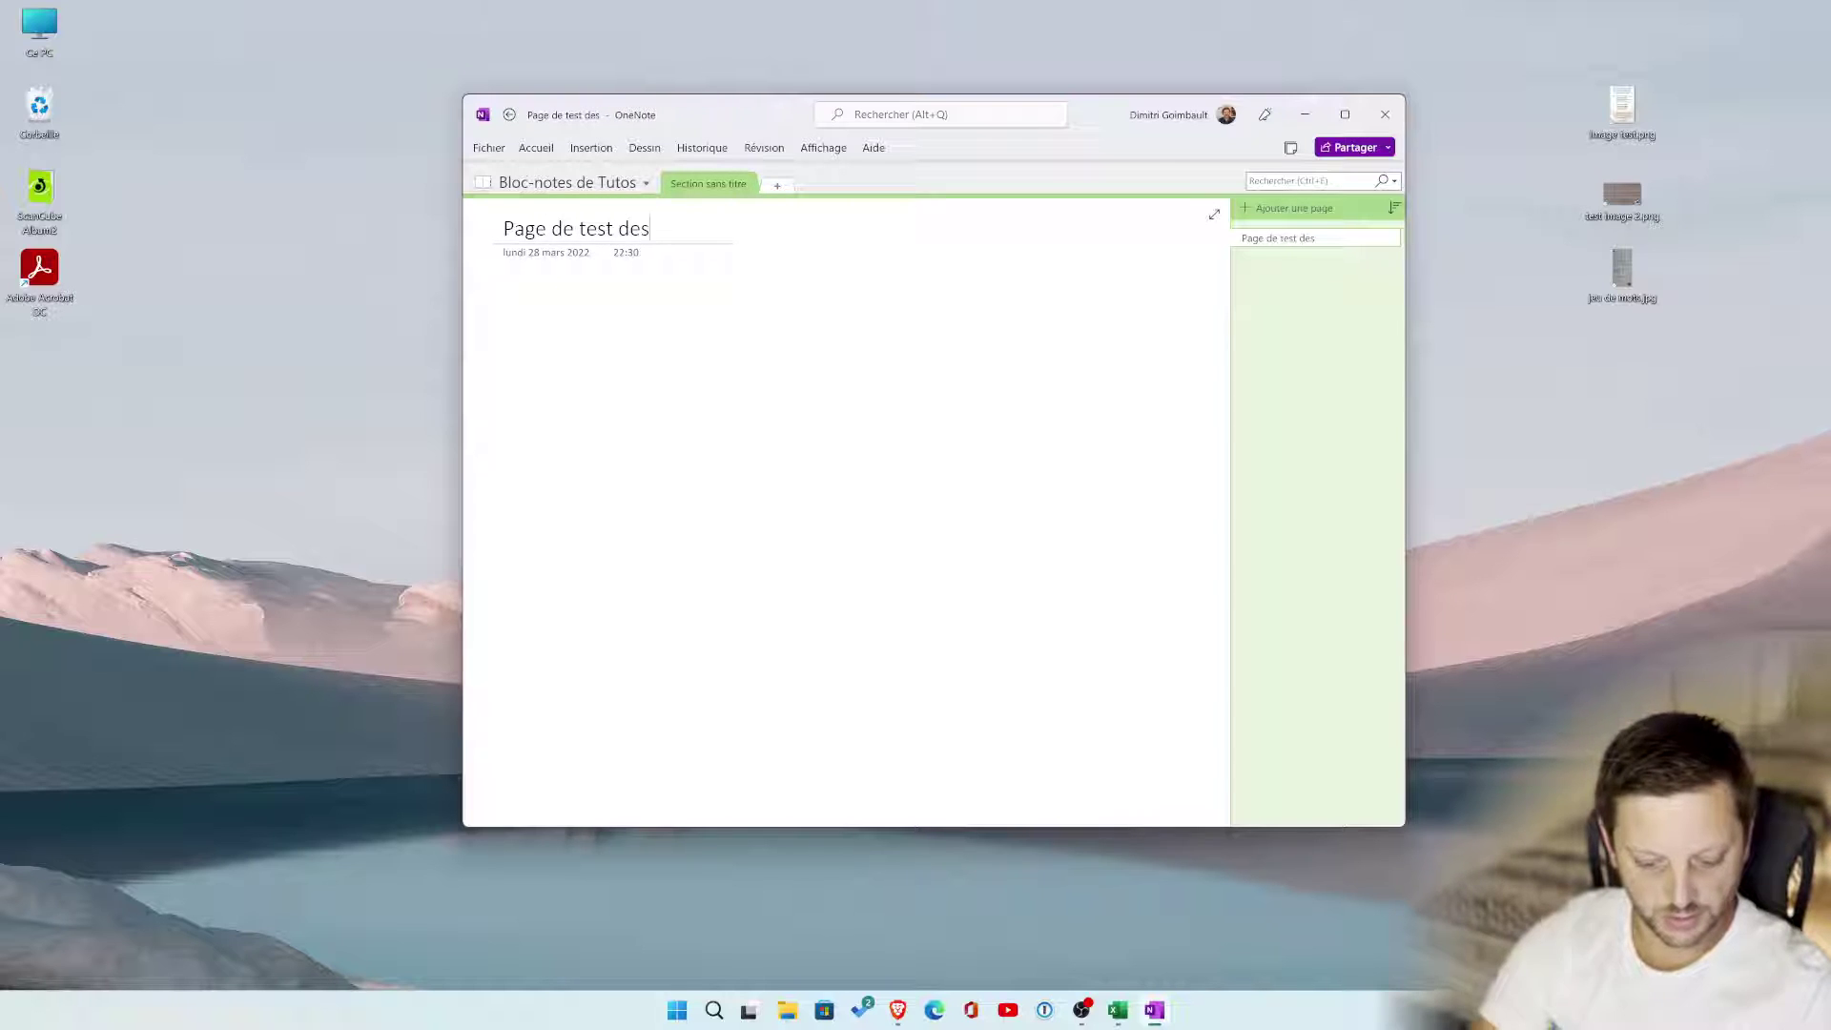
type(" imports d")
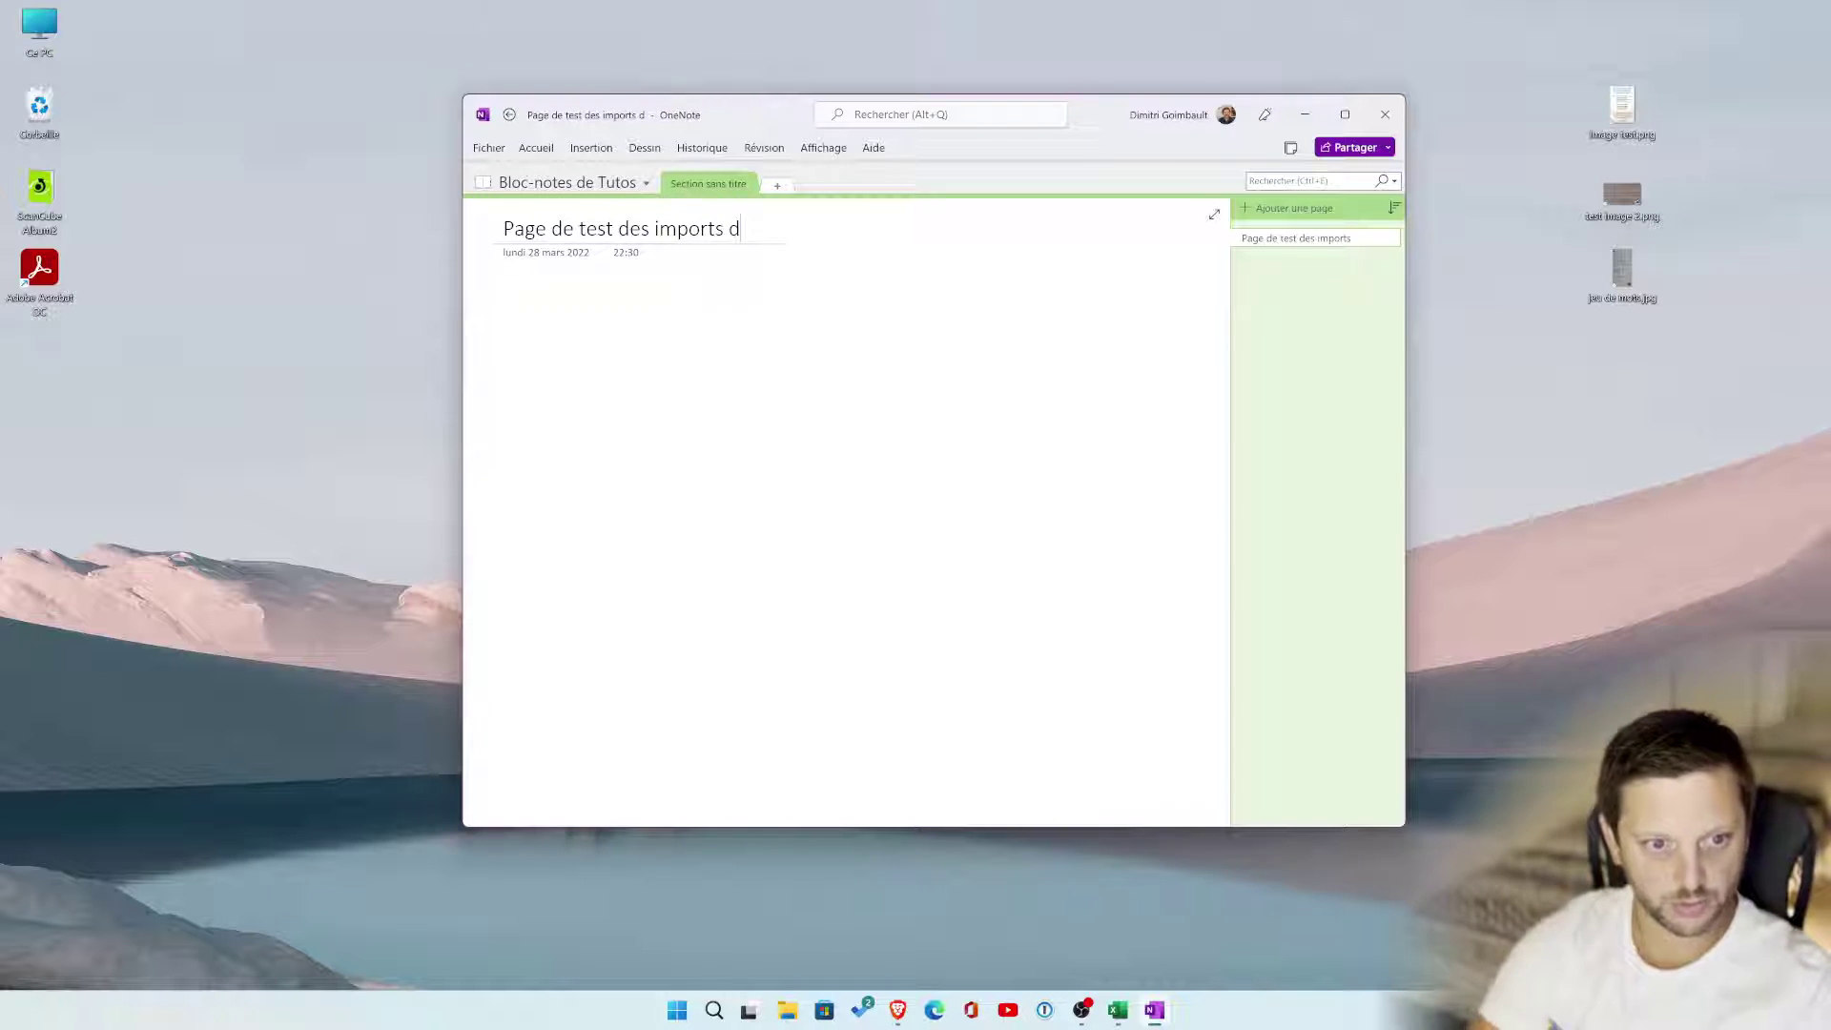
type("e textes")
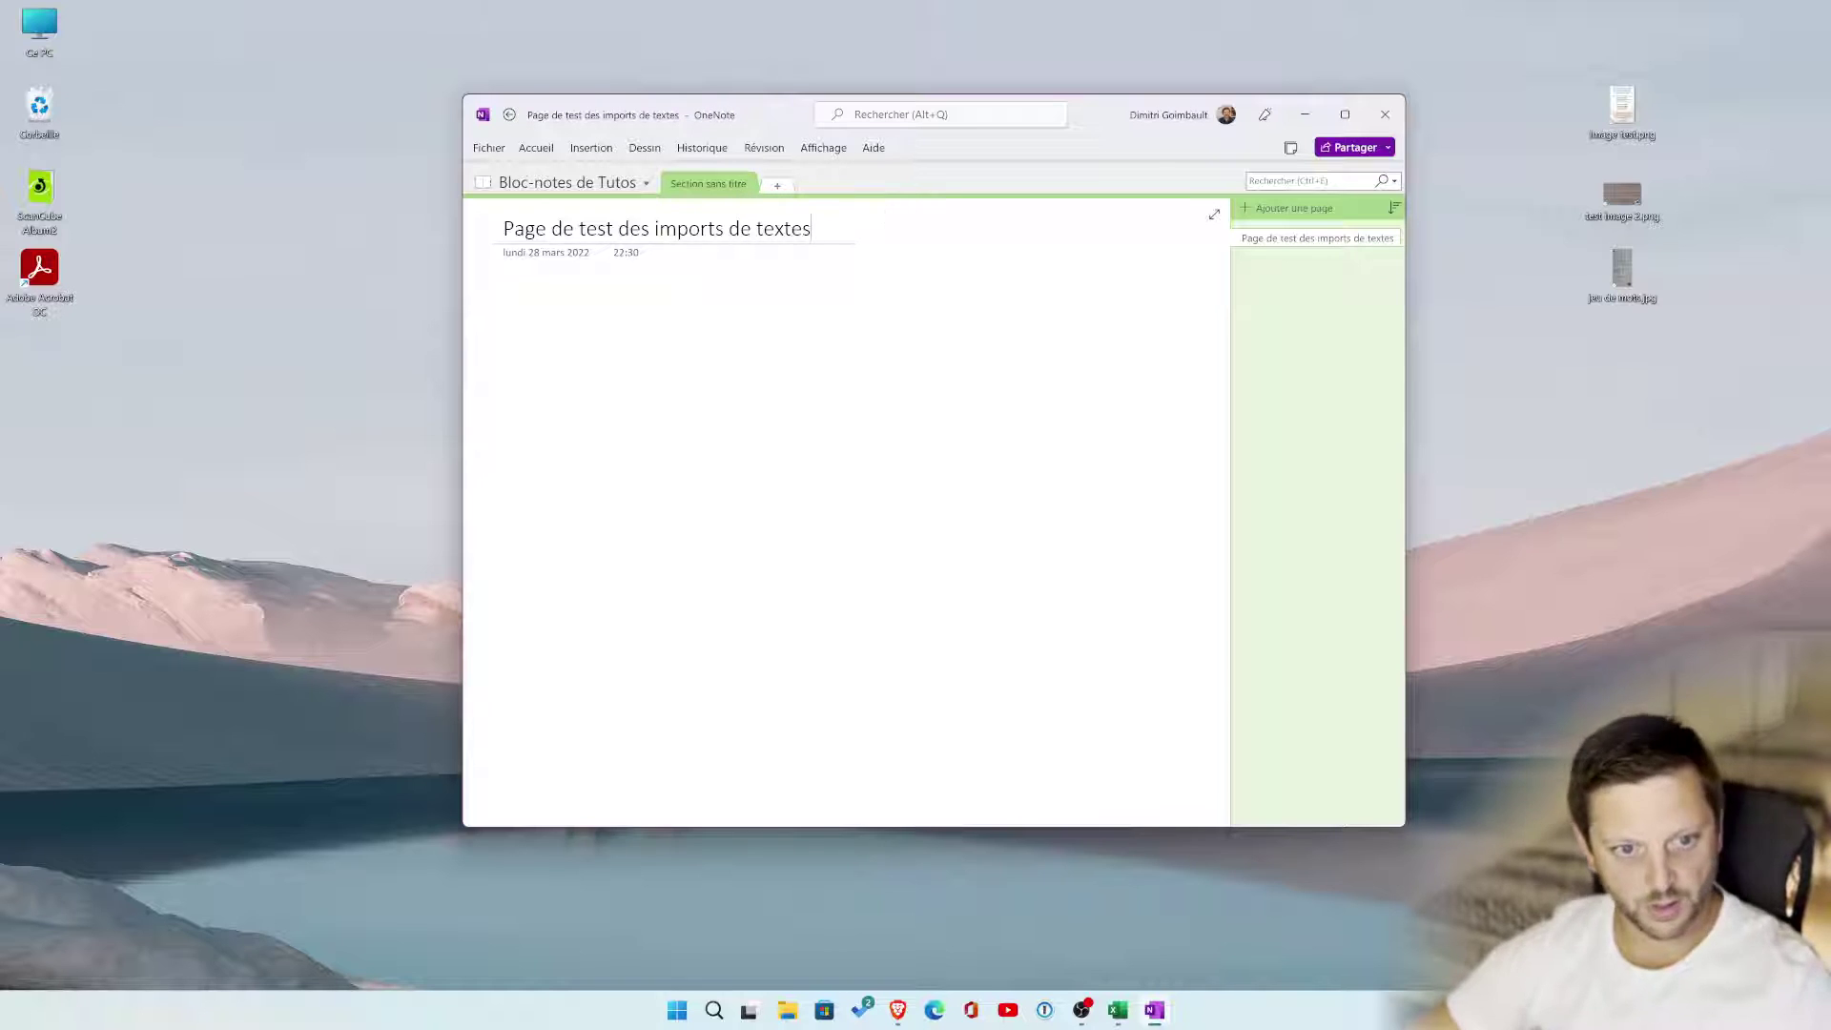
View Image test.png from the desktop and the two other test images in the photo viewer, then close it
left_click(1450, 418)
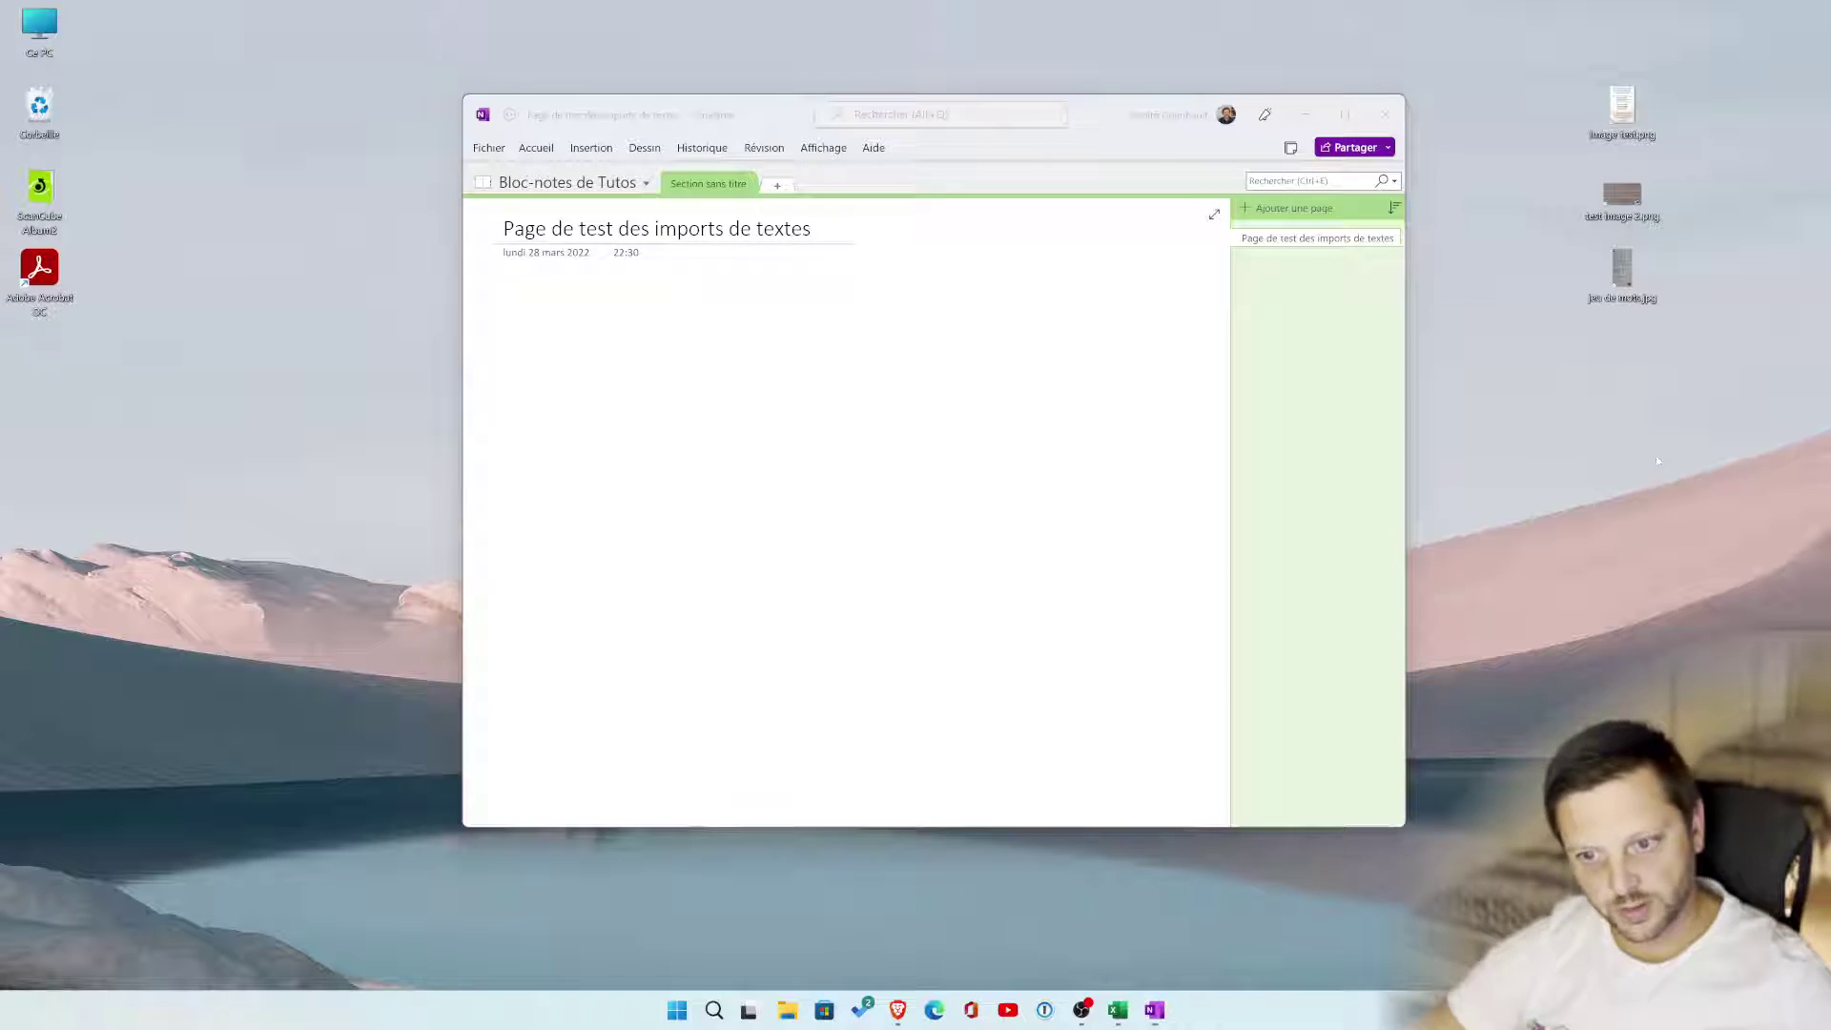
double_click(1622, 109)
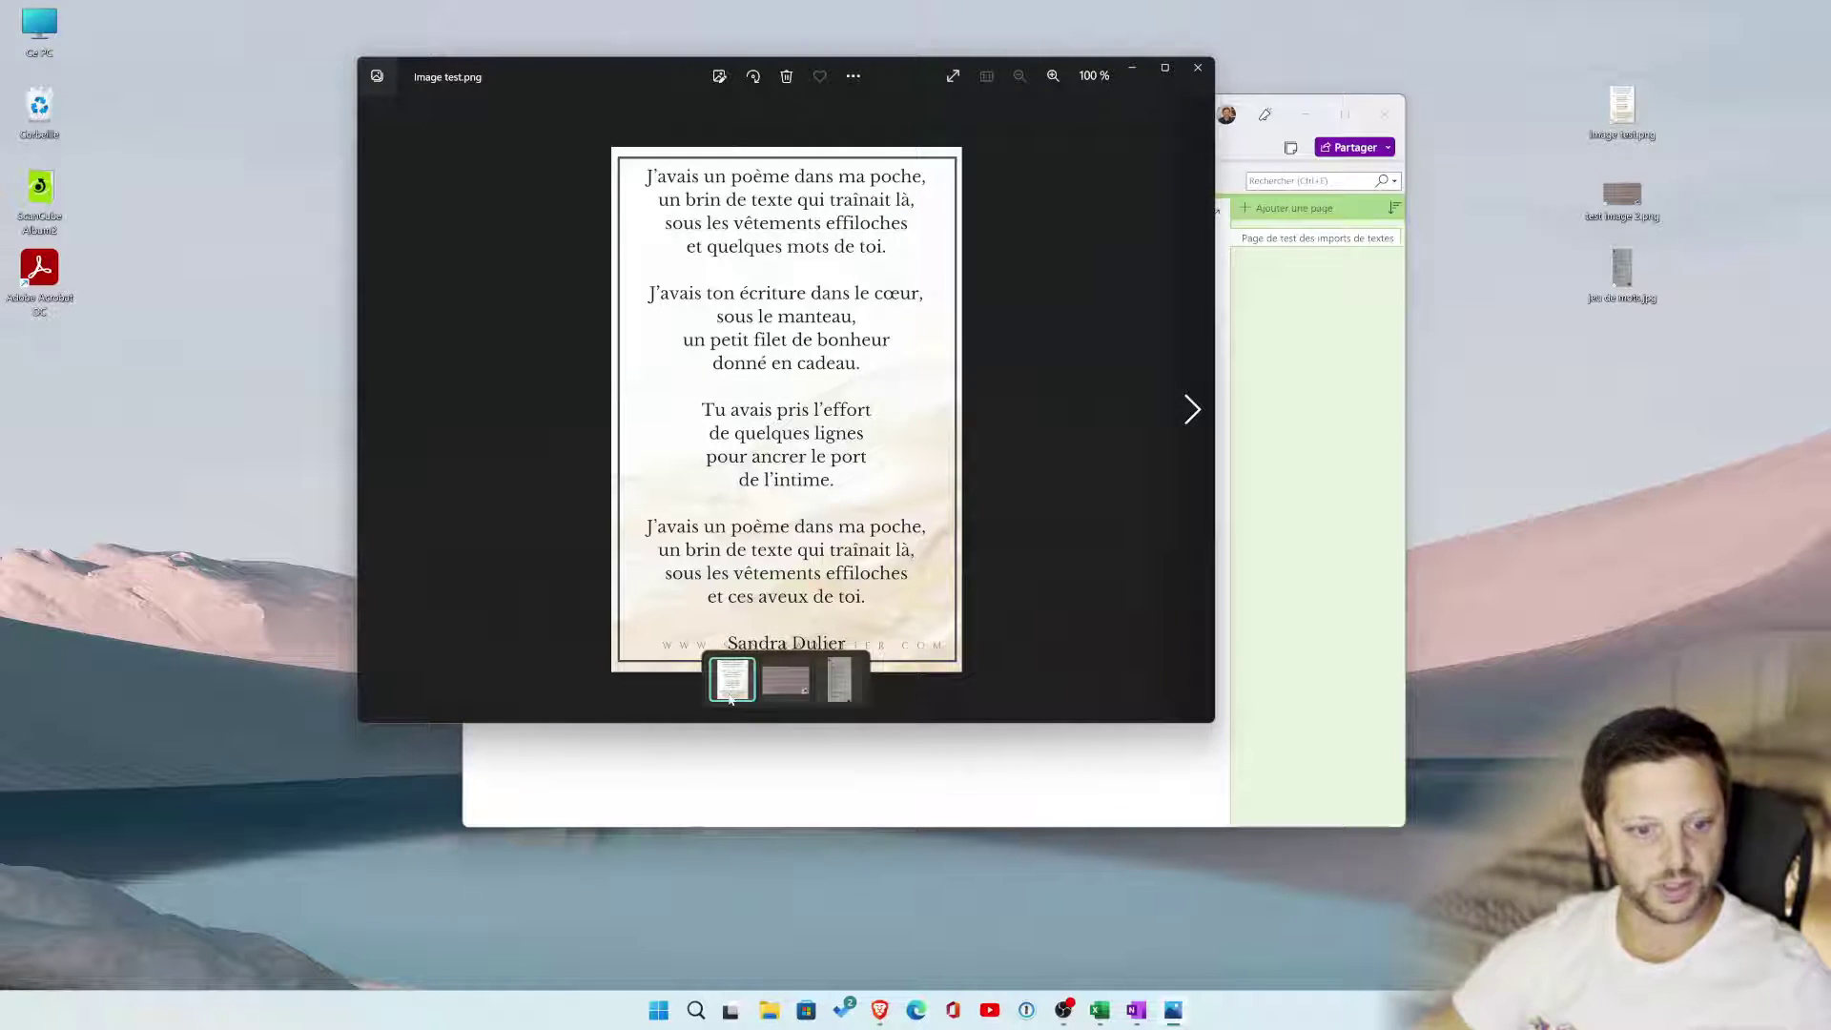
left_click(785, 679)
left_click(840, 679)
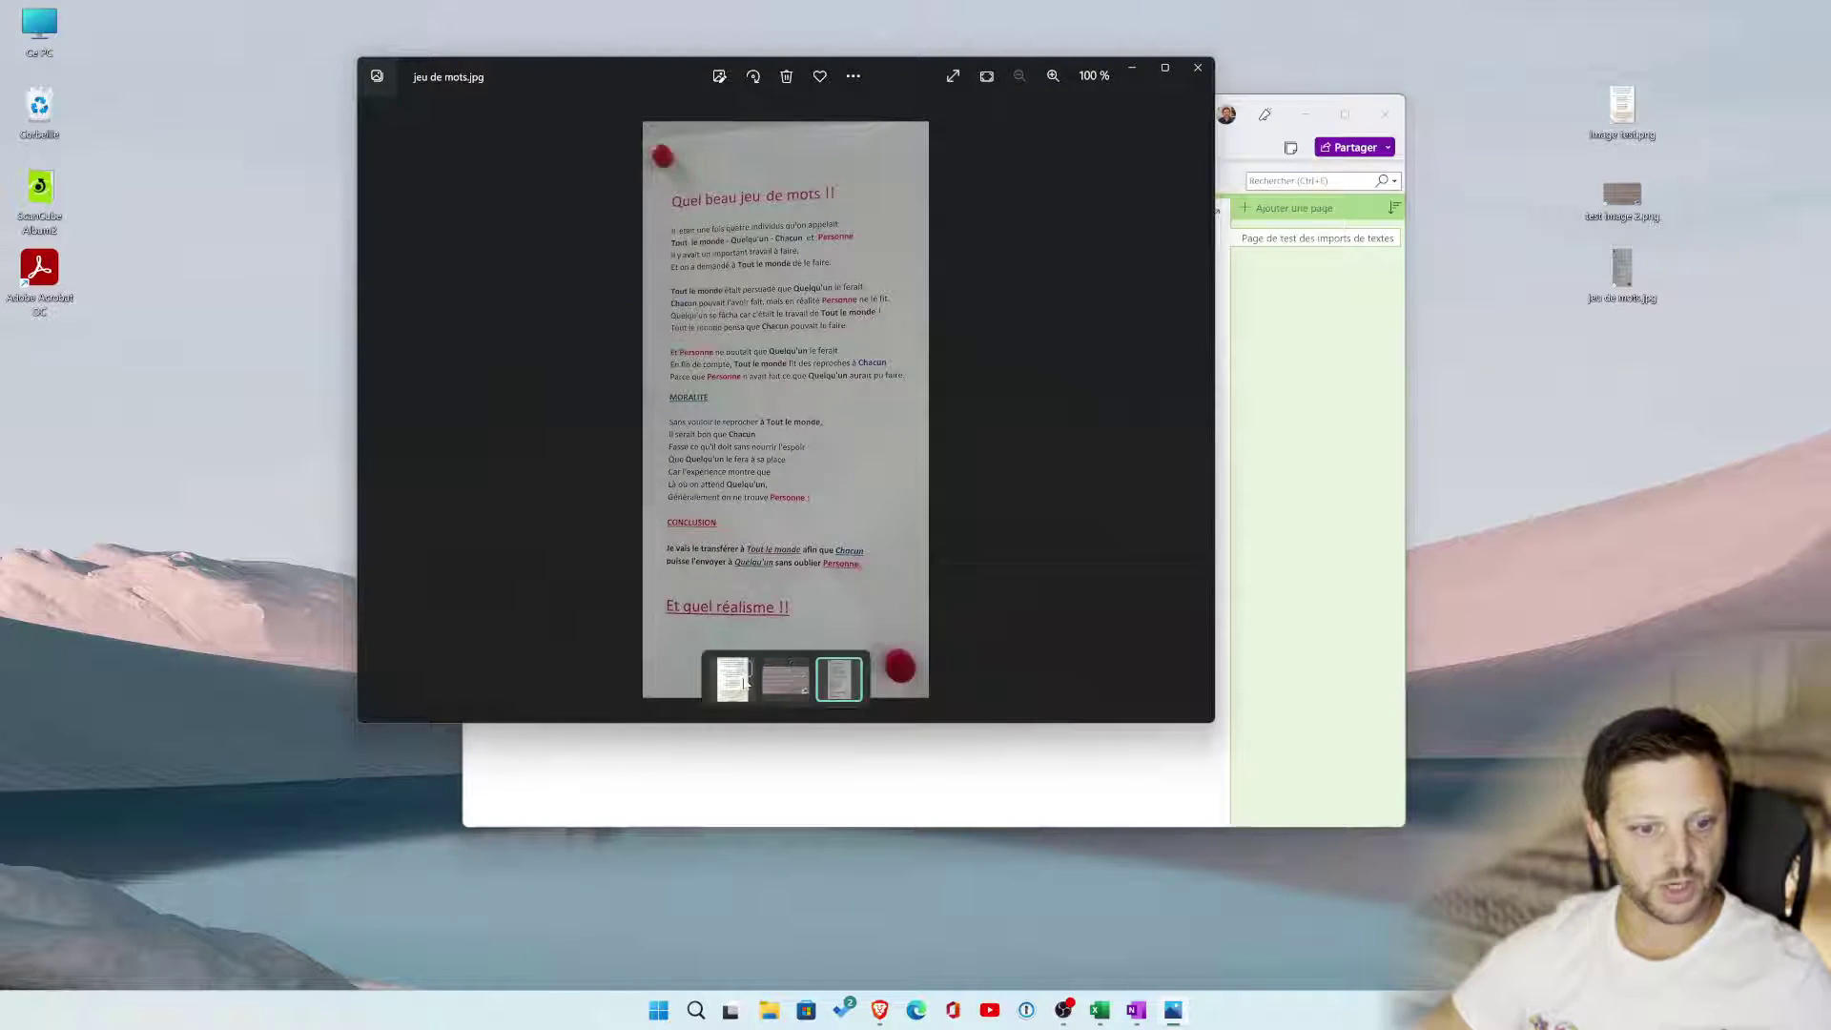
left_click(746, 681)
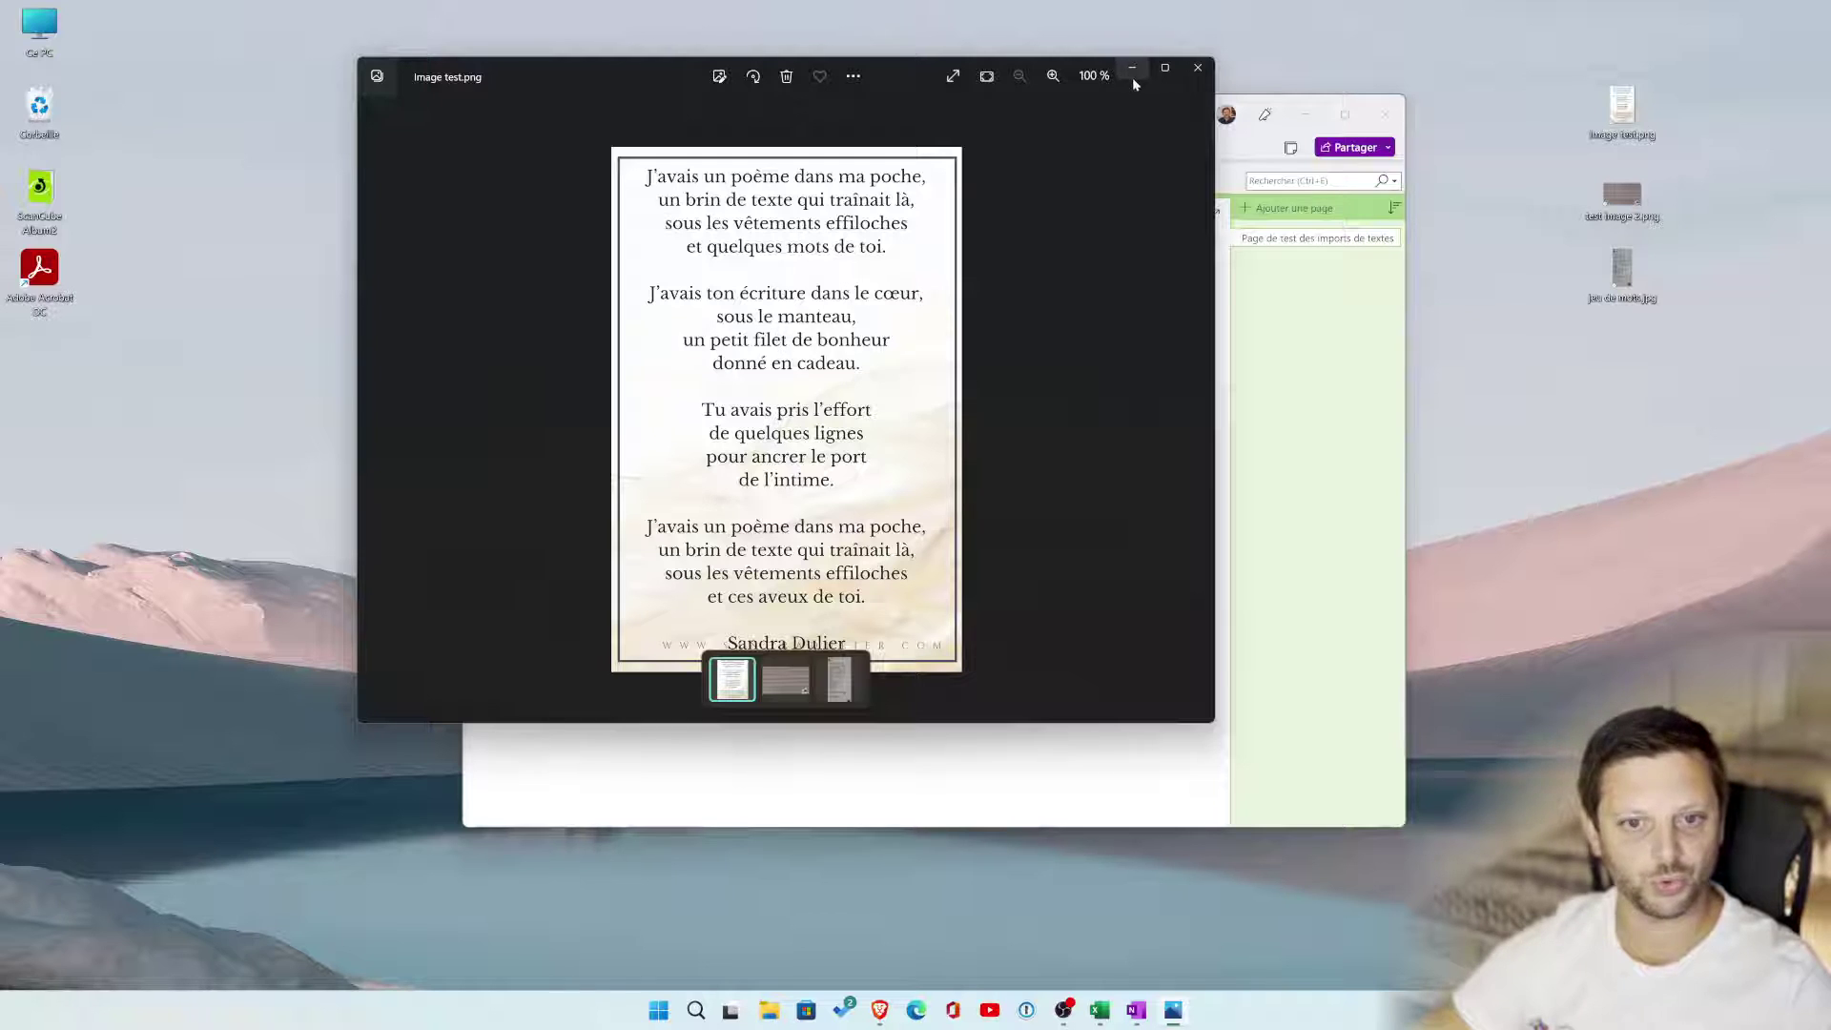
left_click(1198, 68)
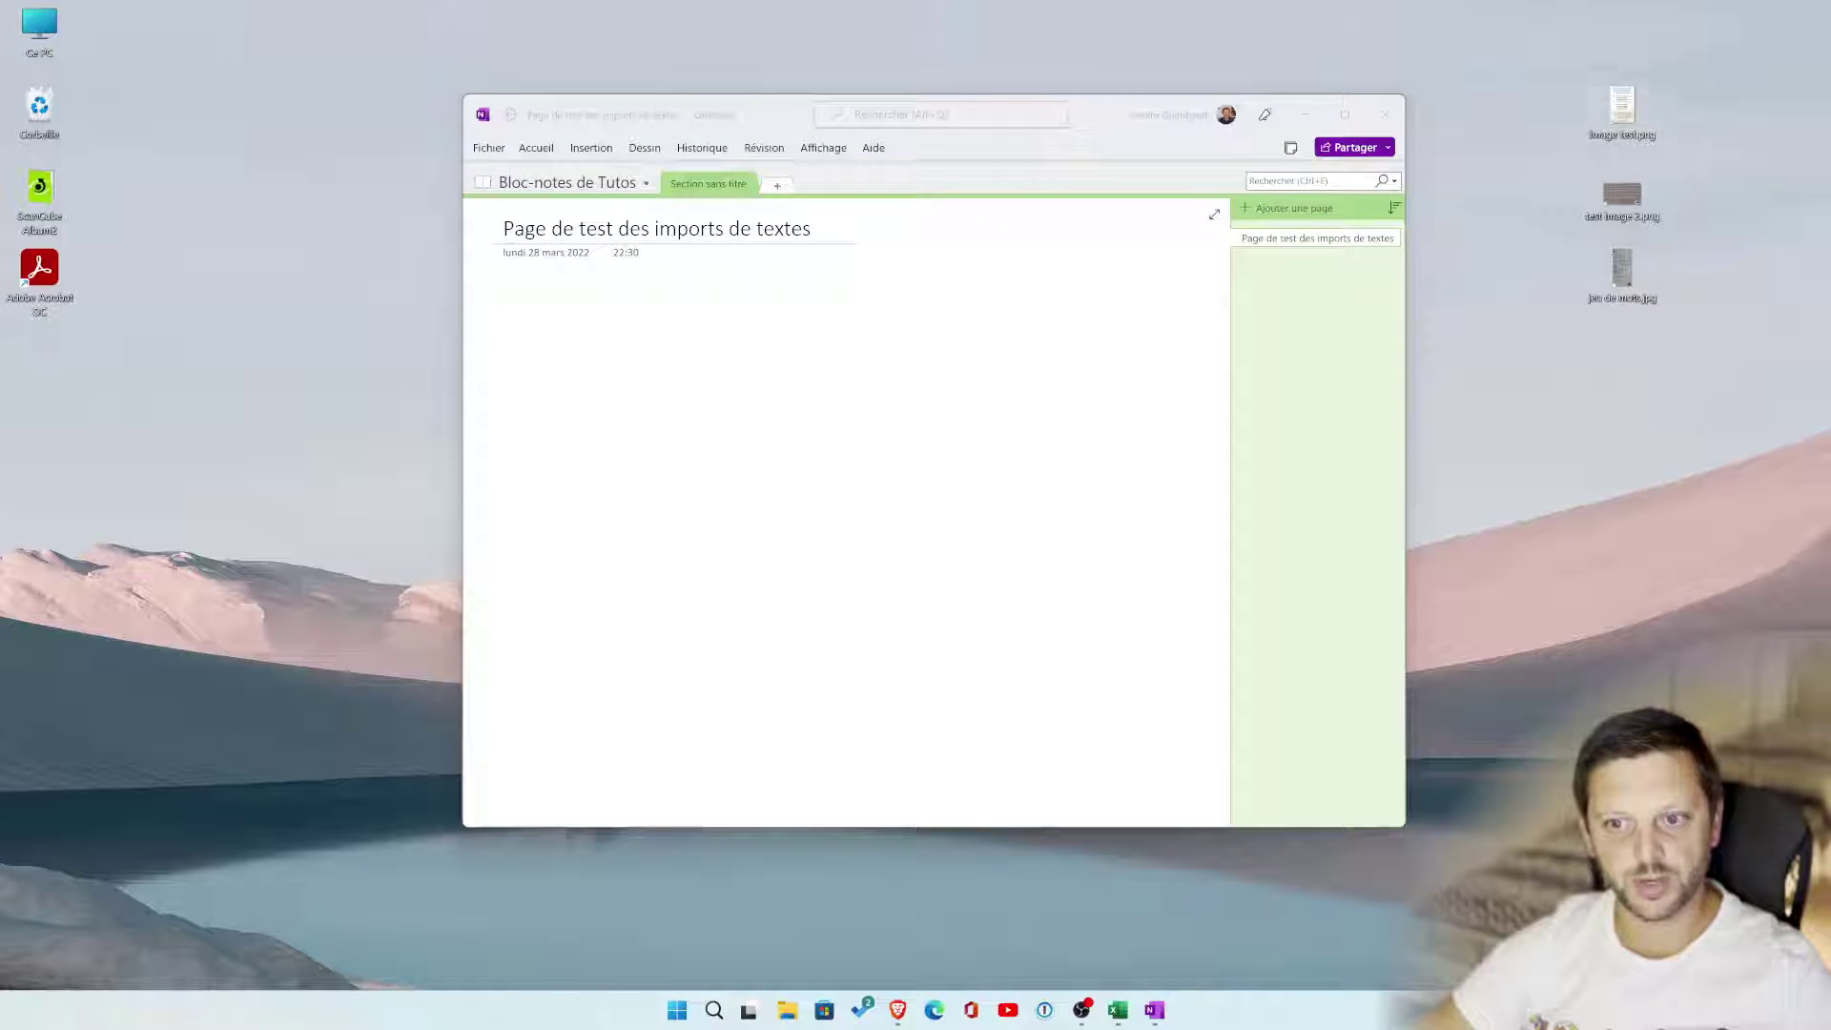
Copy the Image test.png picture onto the OneNote page, maximize the window, and move the picture toward the middle of the page
double_click(1622, 110)
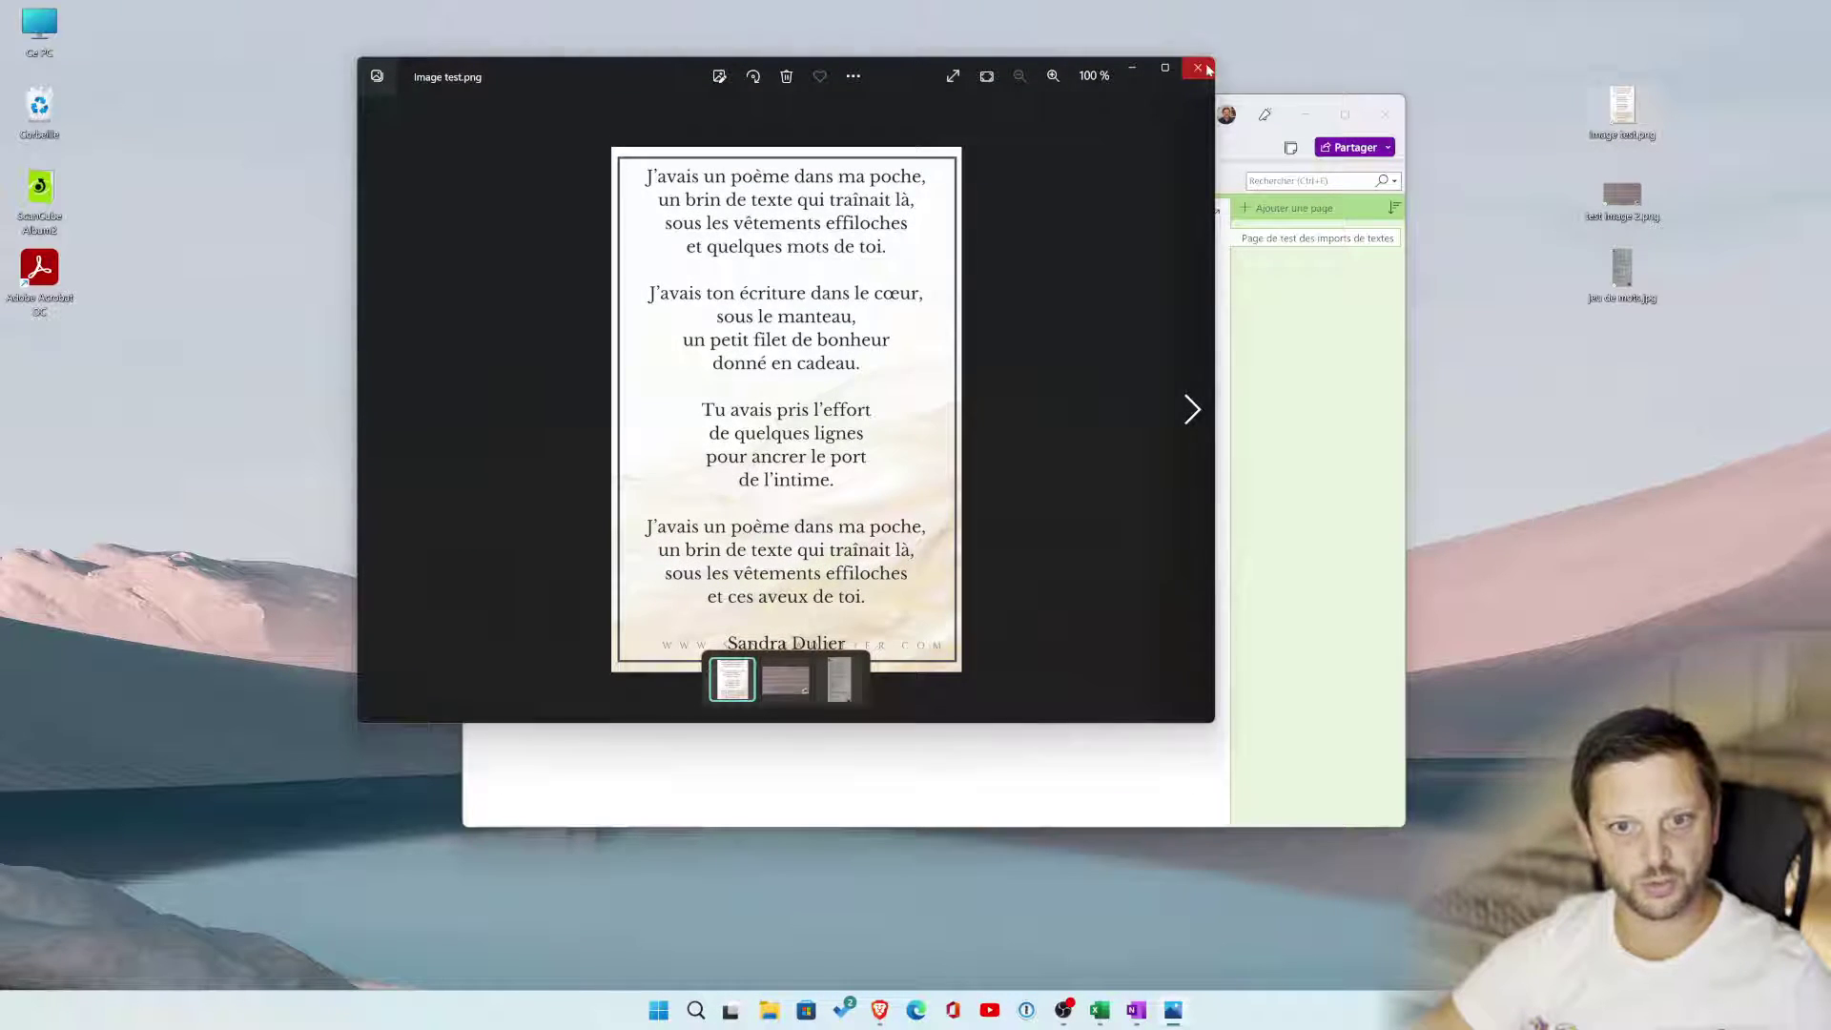
left_click(1199, 68)
key("ctrl+v")
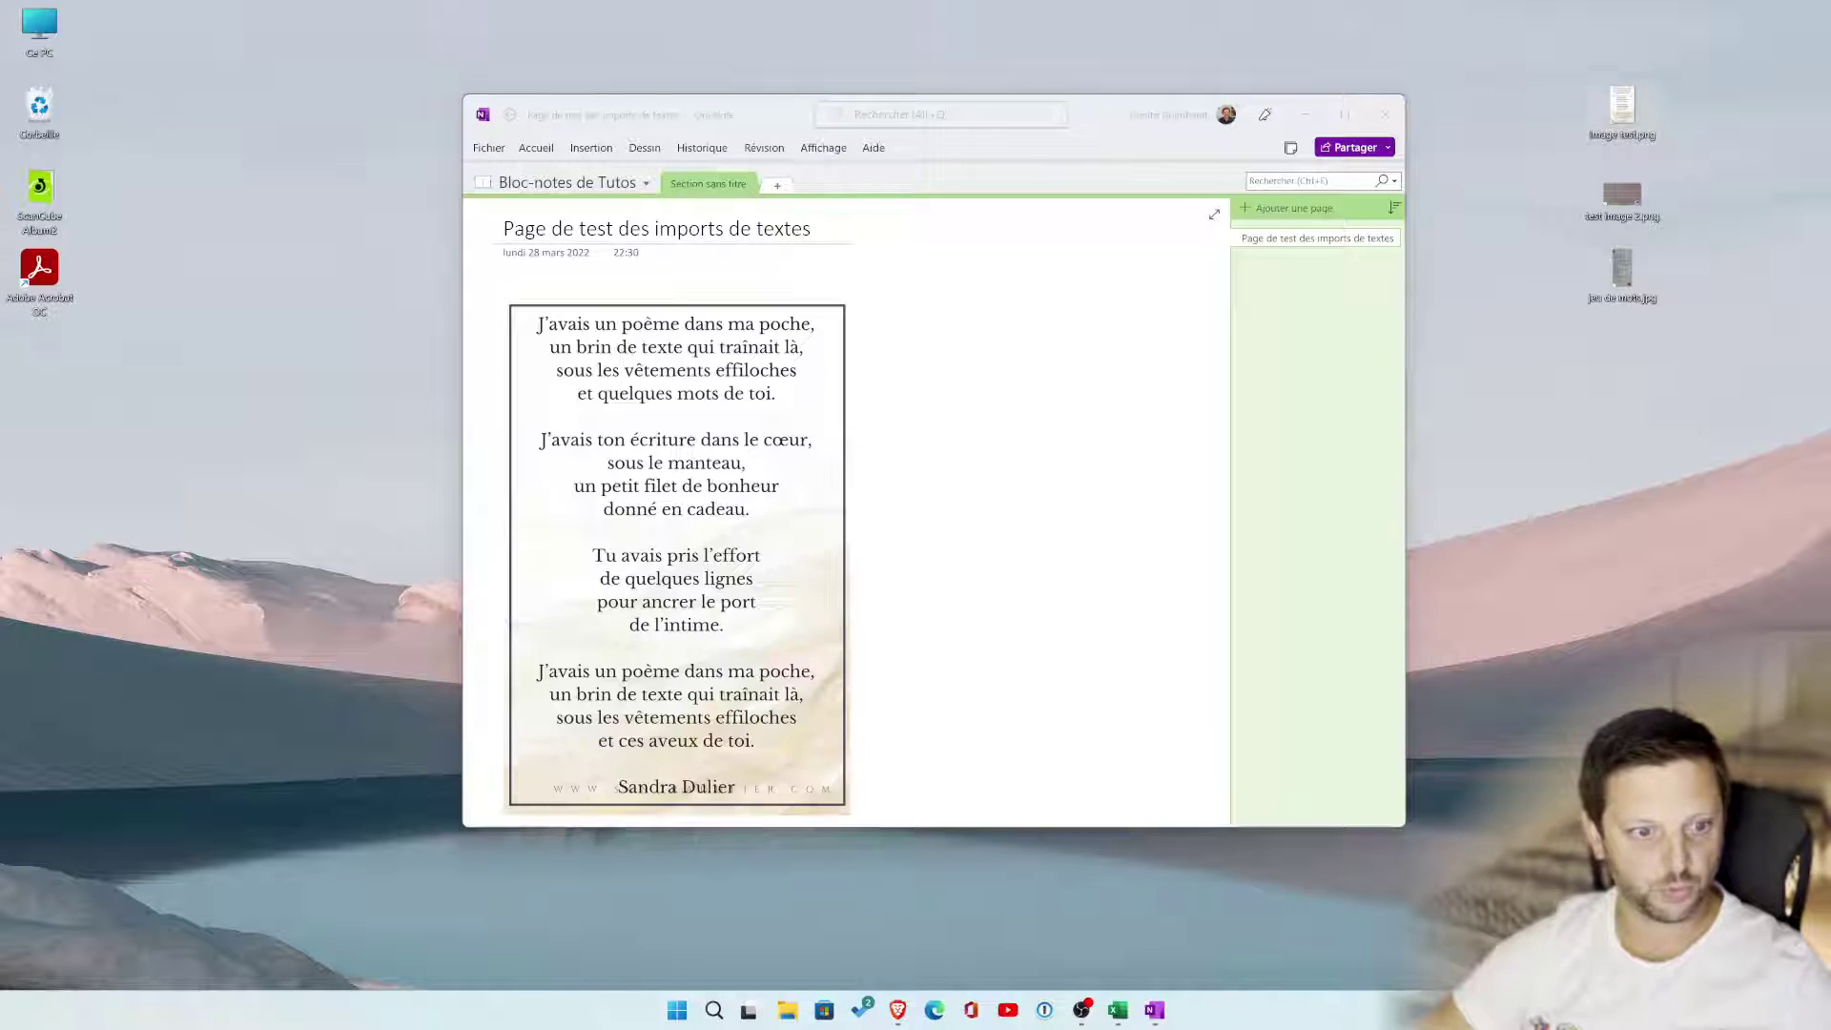
left_click(1345, 114)
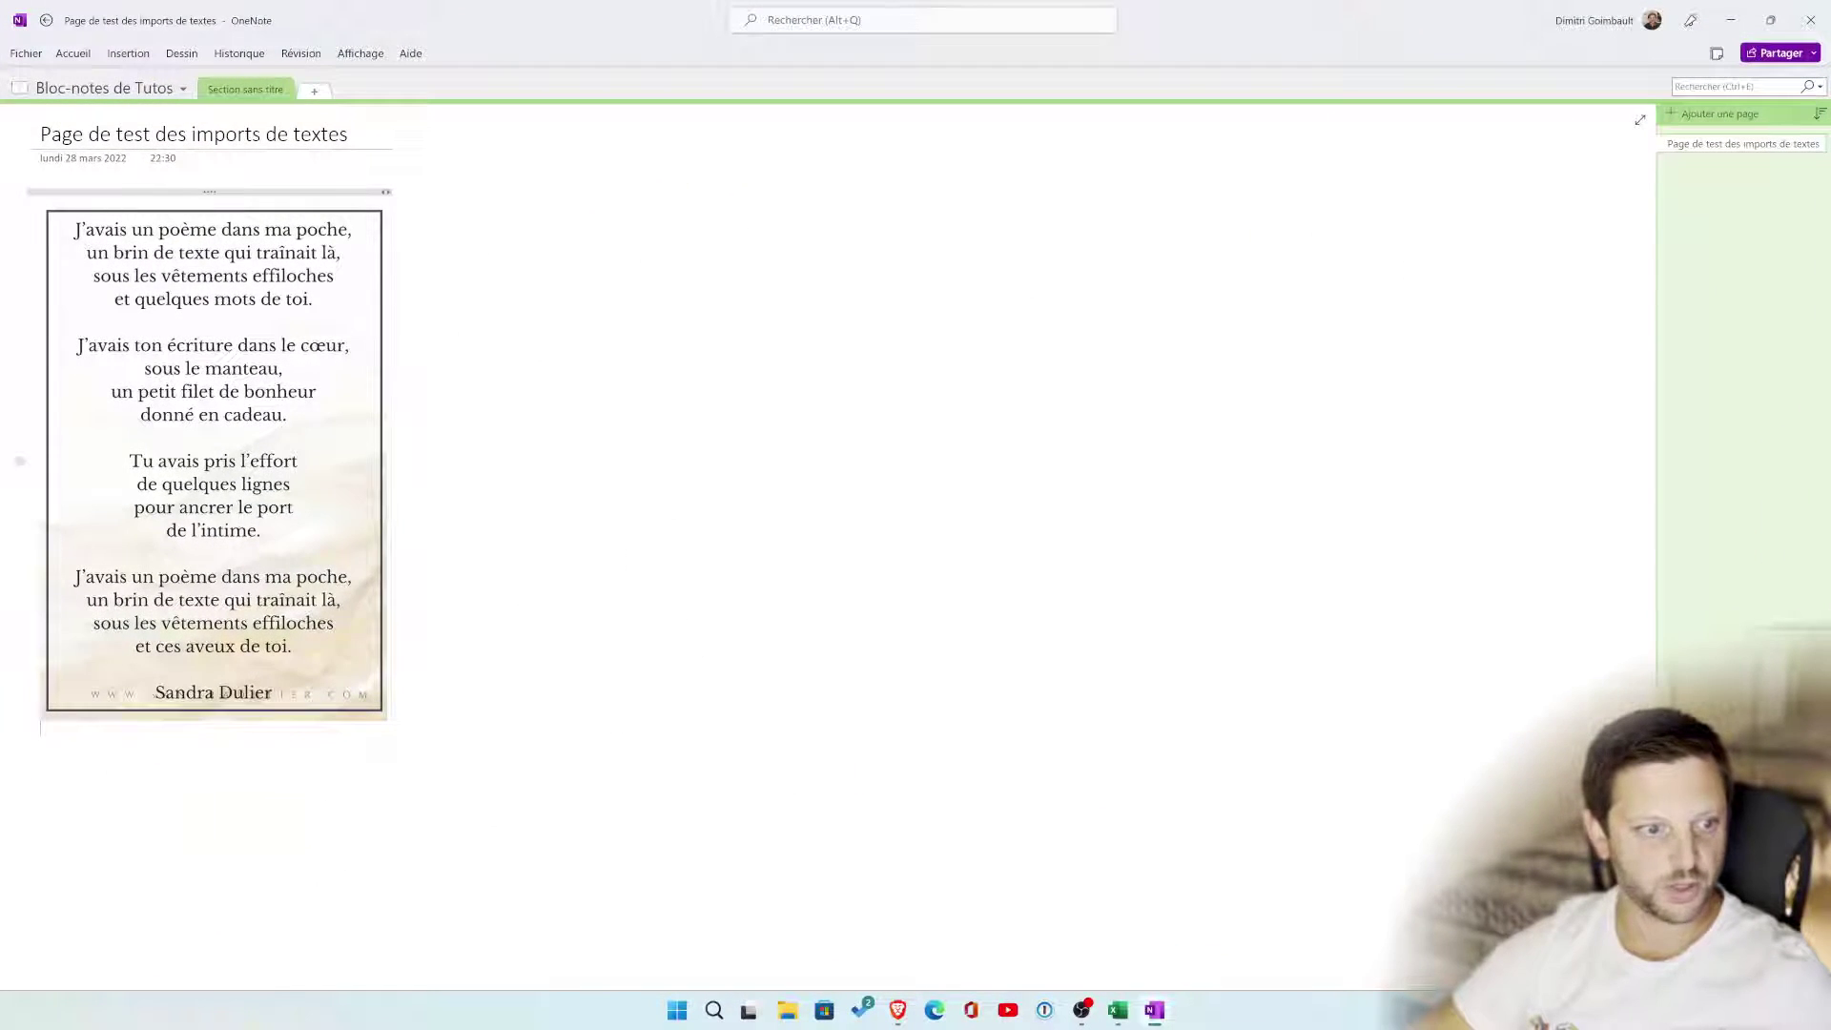
left_click_drag(264, 372, 683, 412)
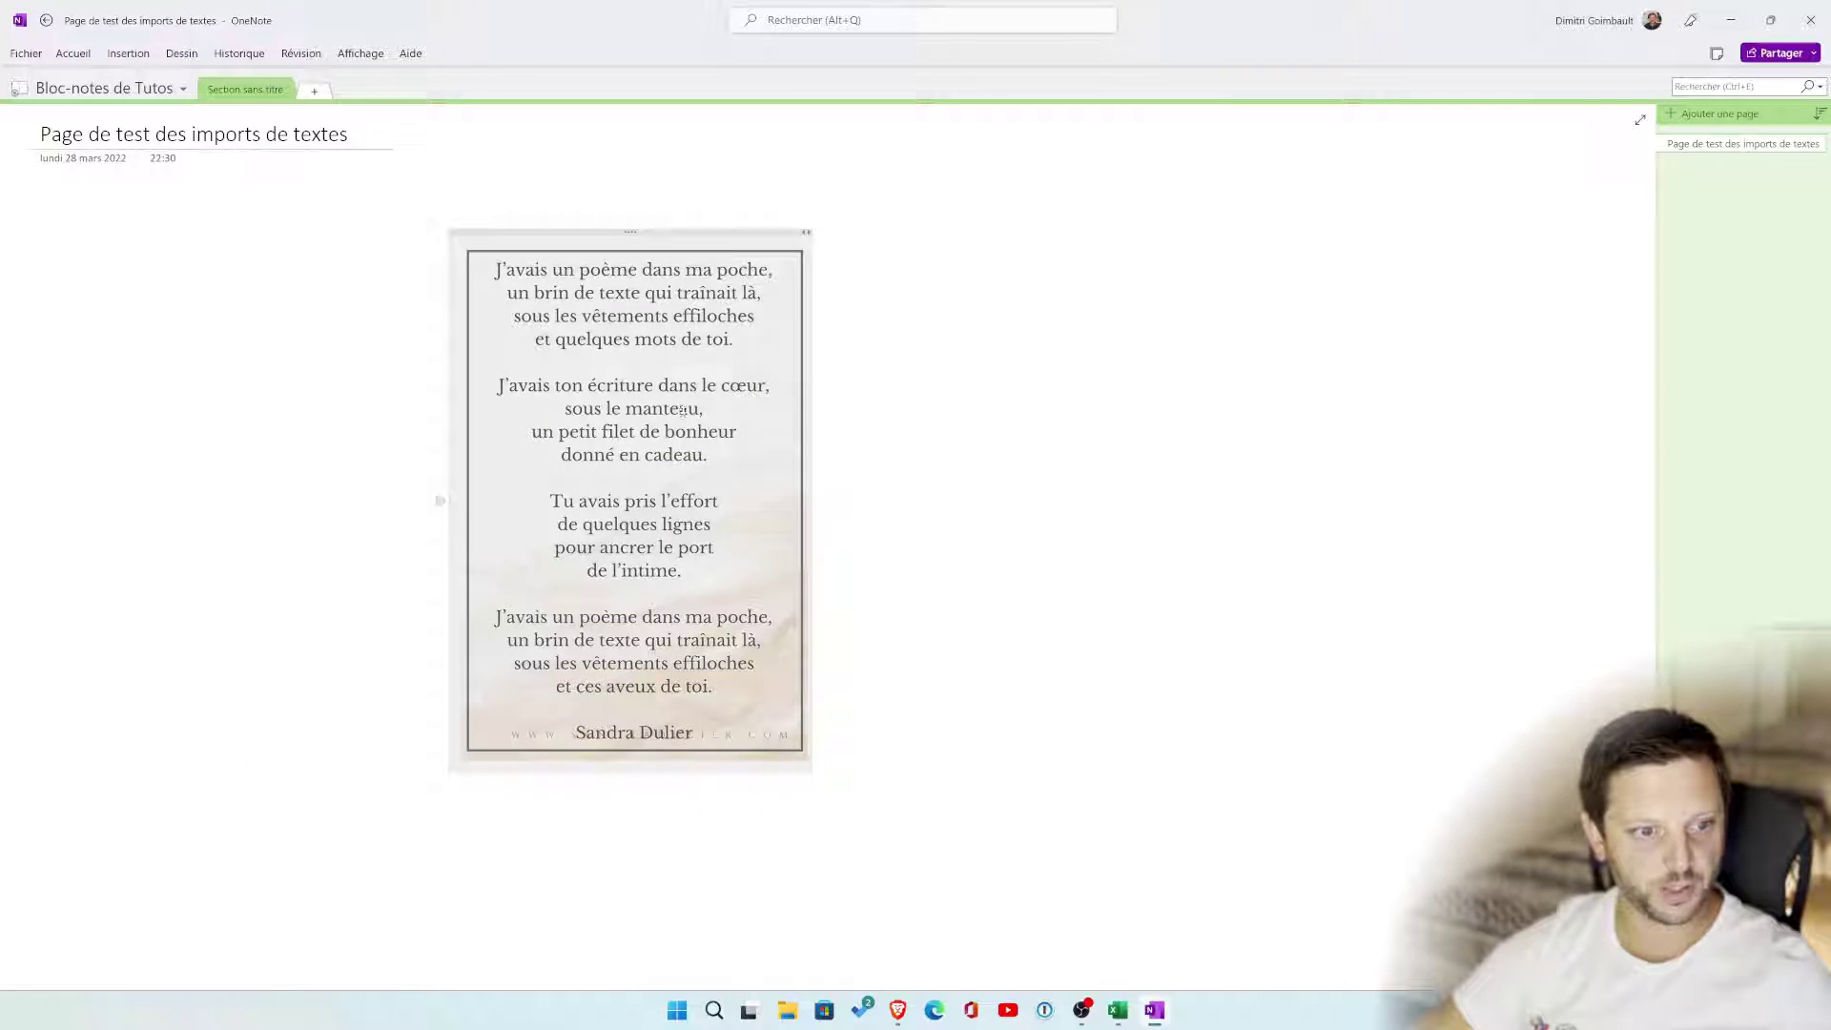
Copy the text contained in the poem picture, and place the cursor in the empty area beside it
right_click(674, 235)
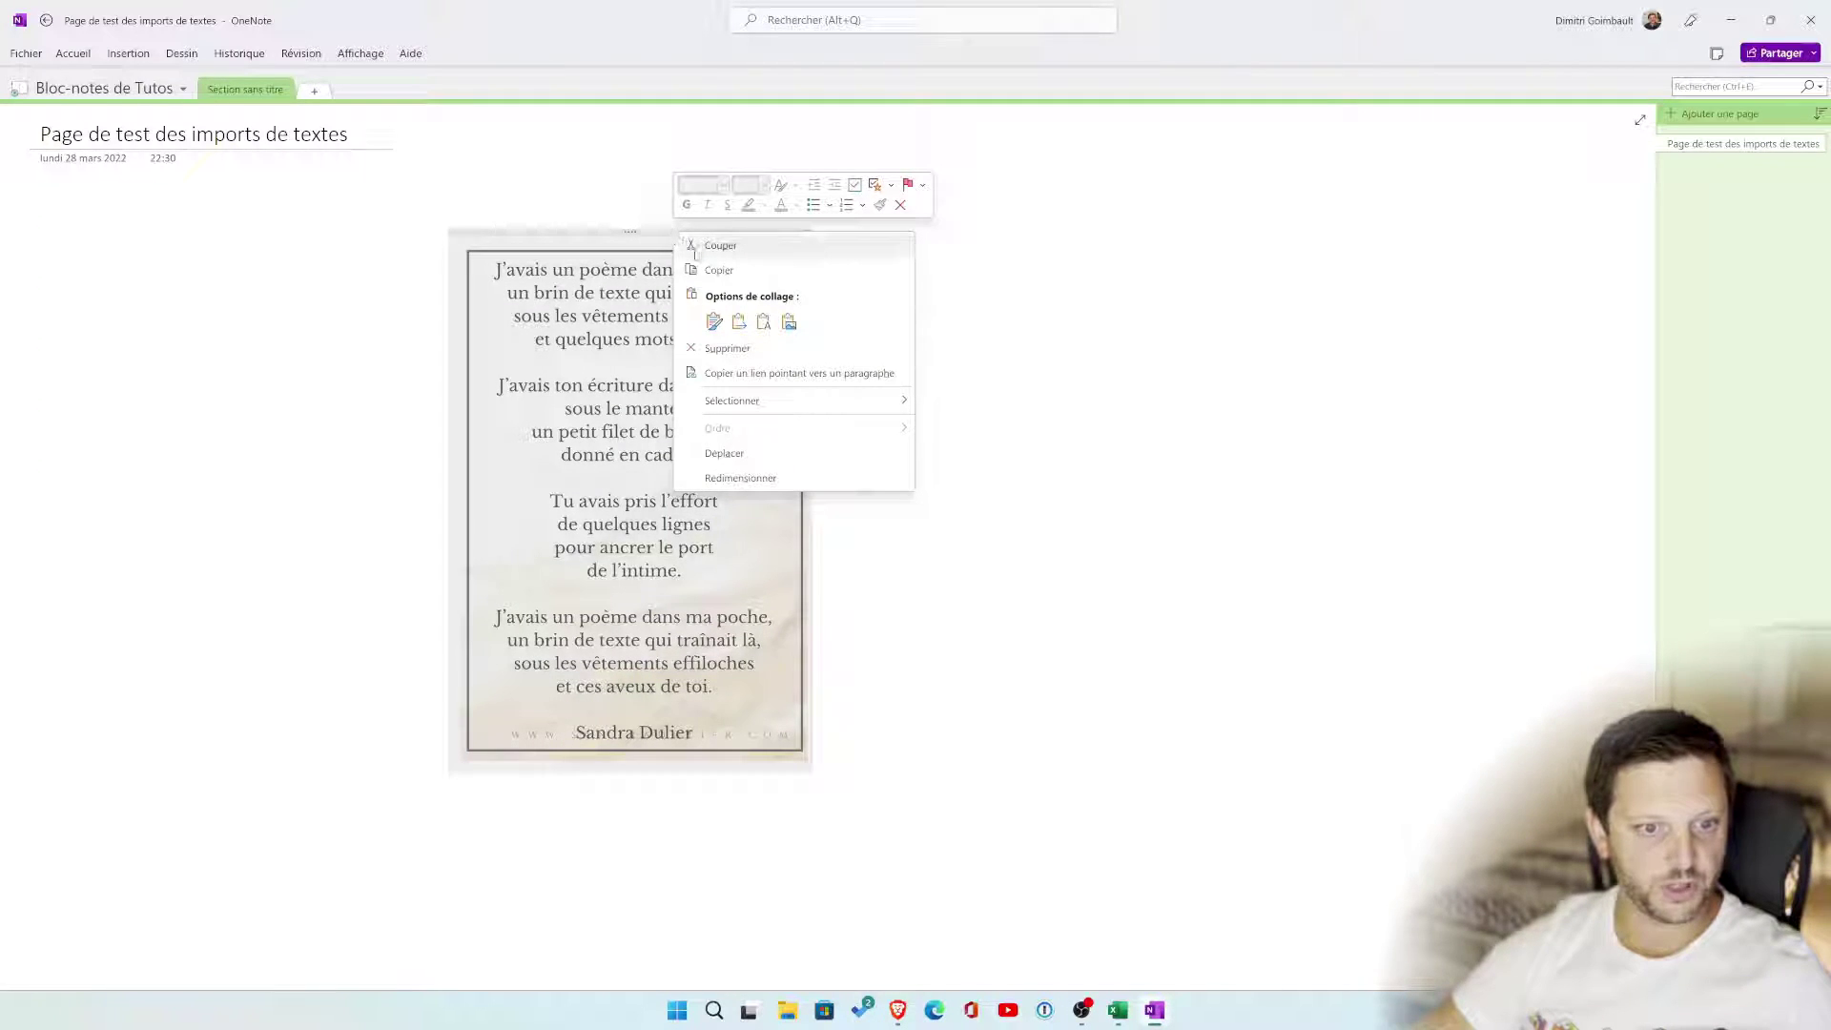
left_click(644, 293)
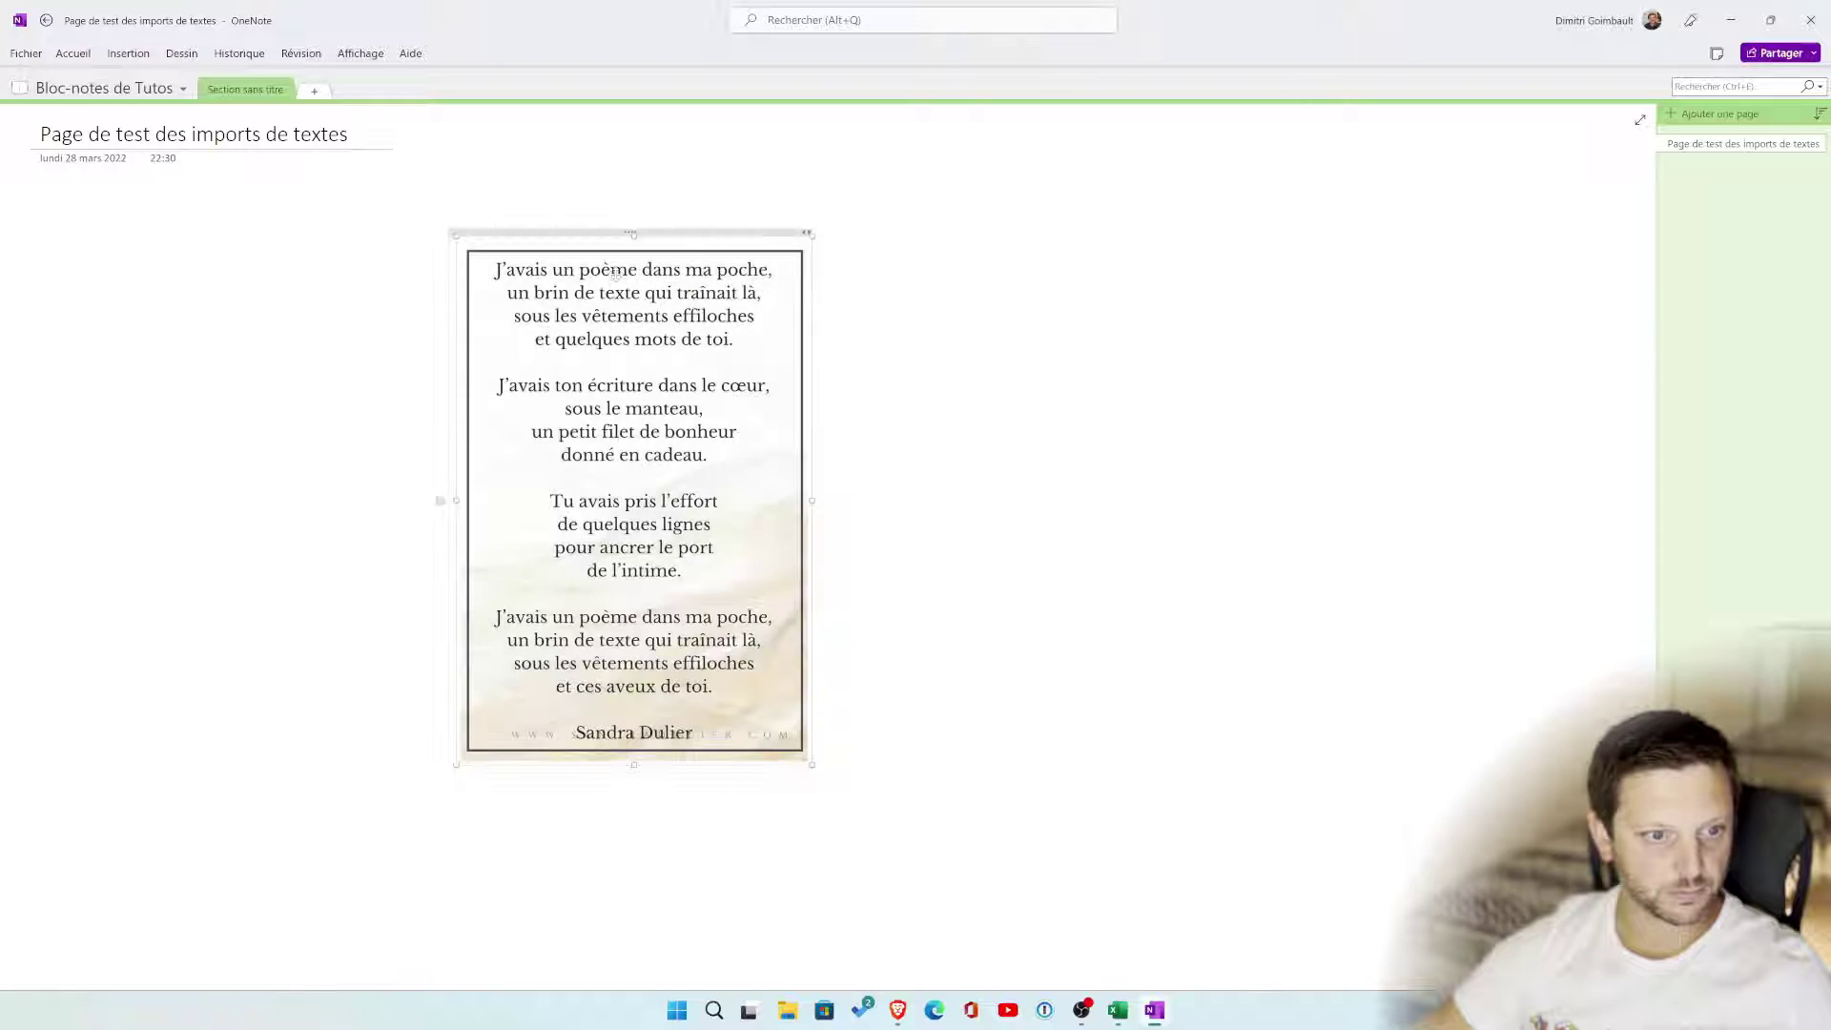
right_click(615, 262)
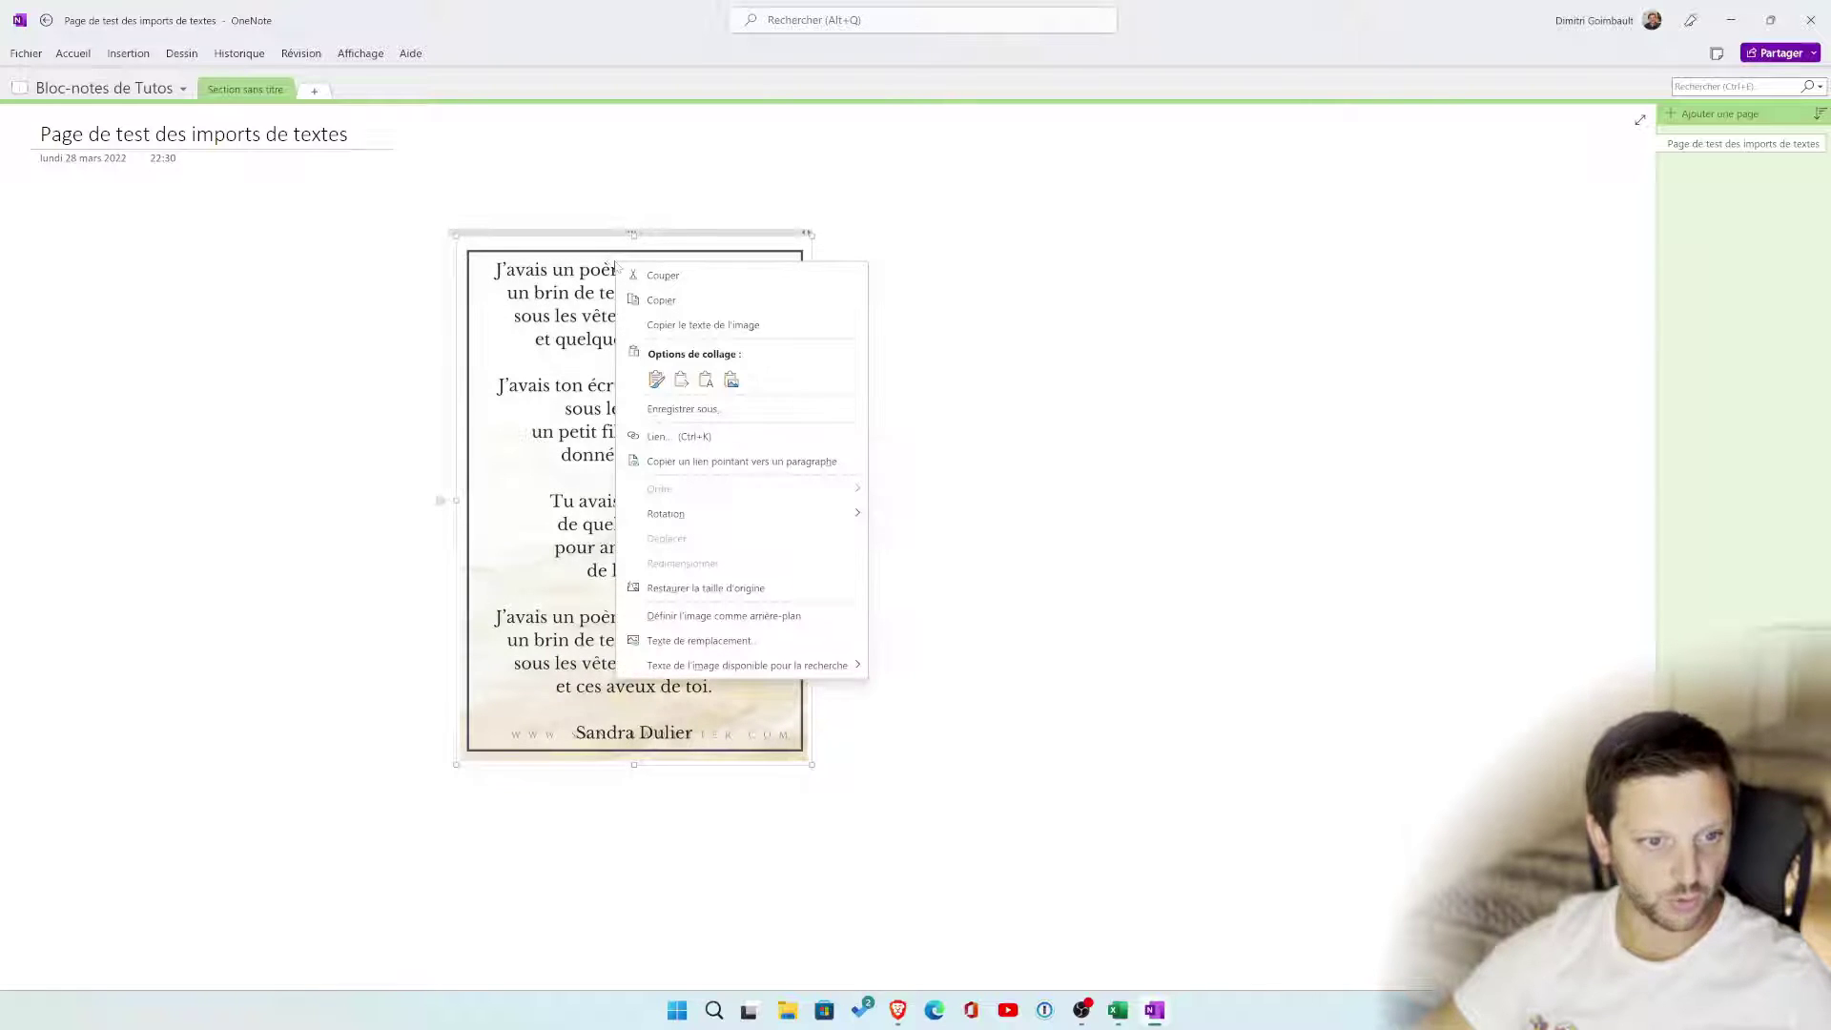
key("Escape")
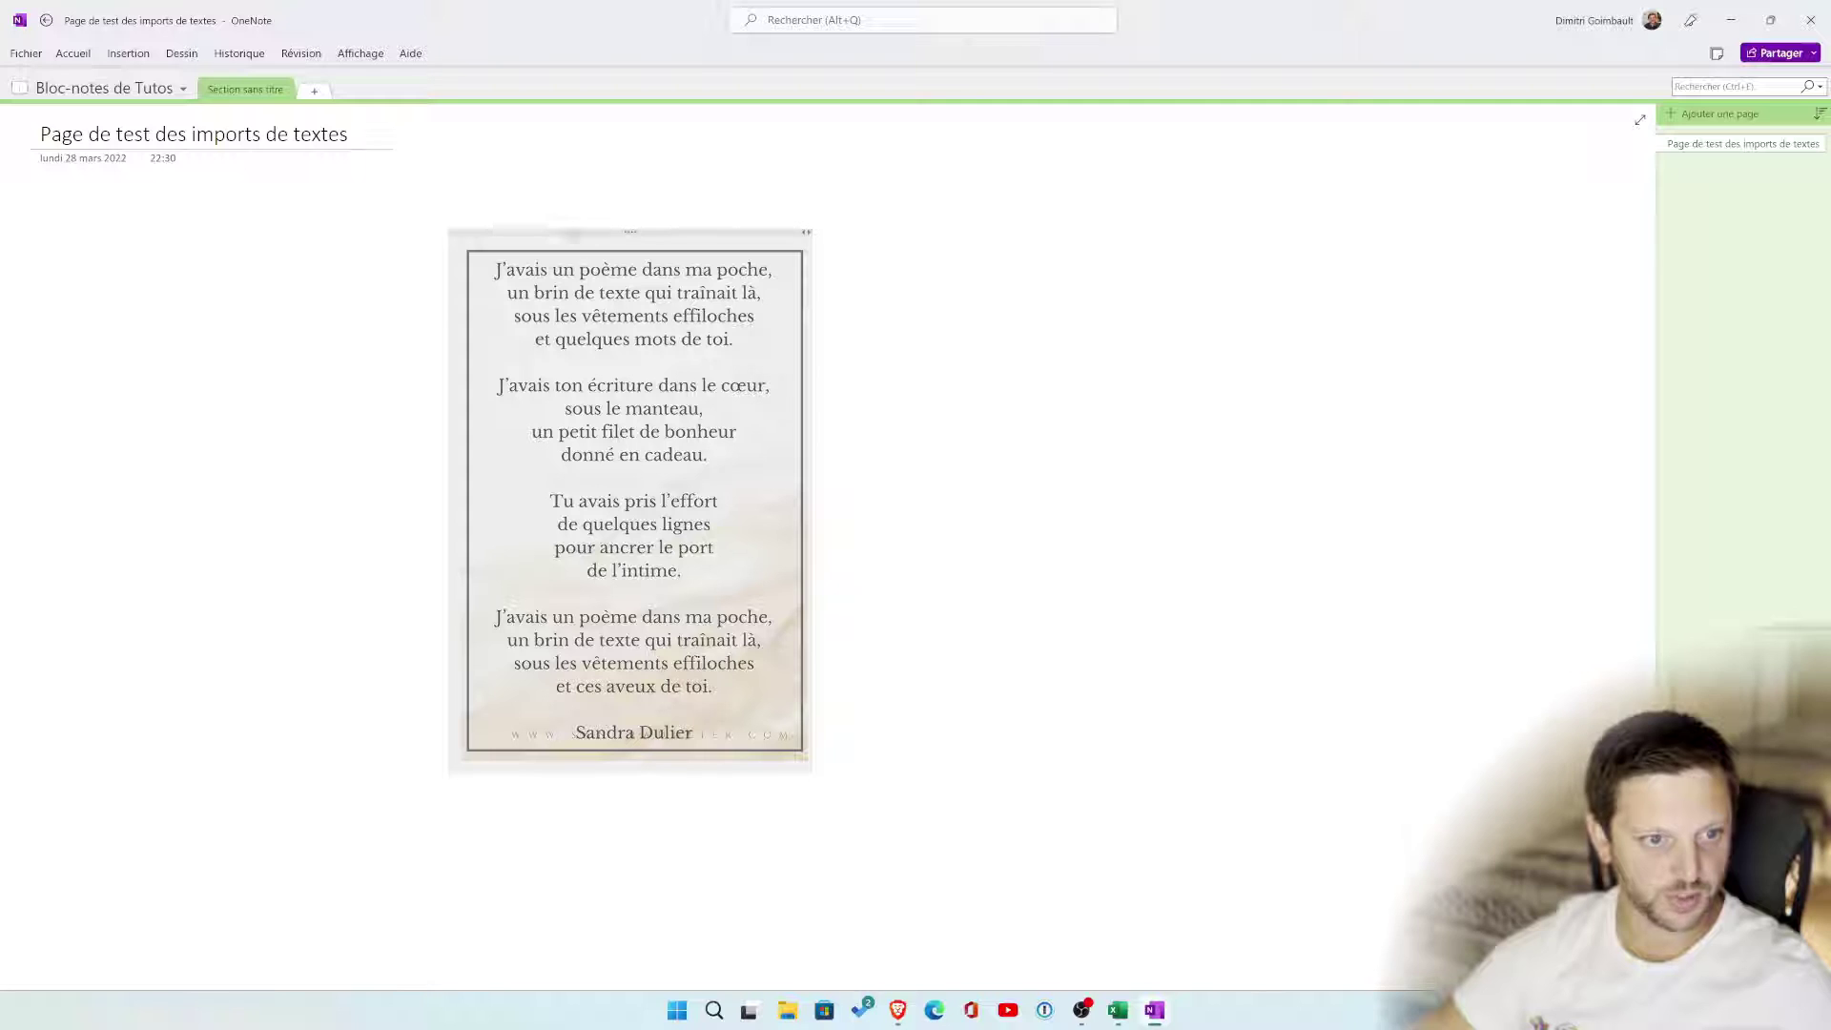
right_click(575, 256)
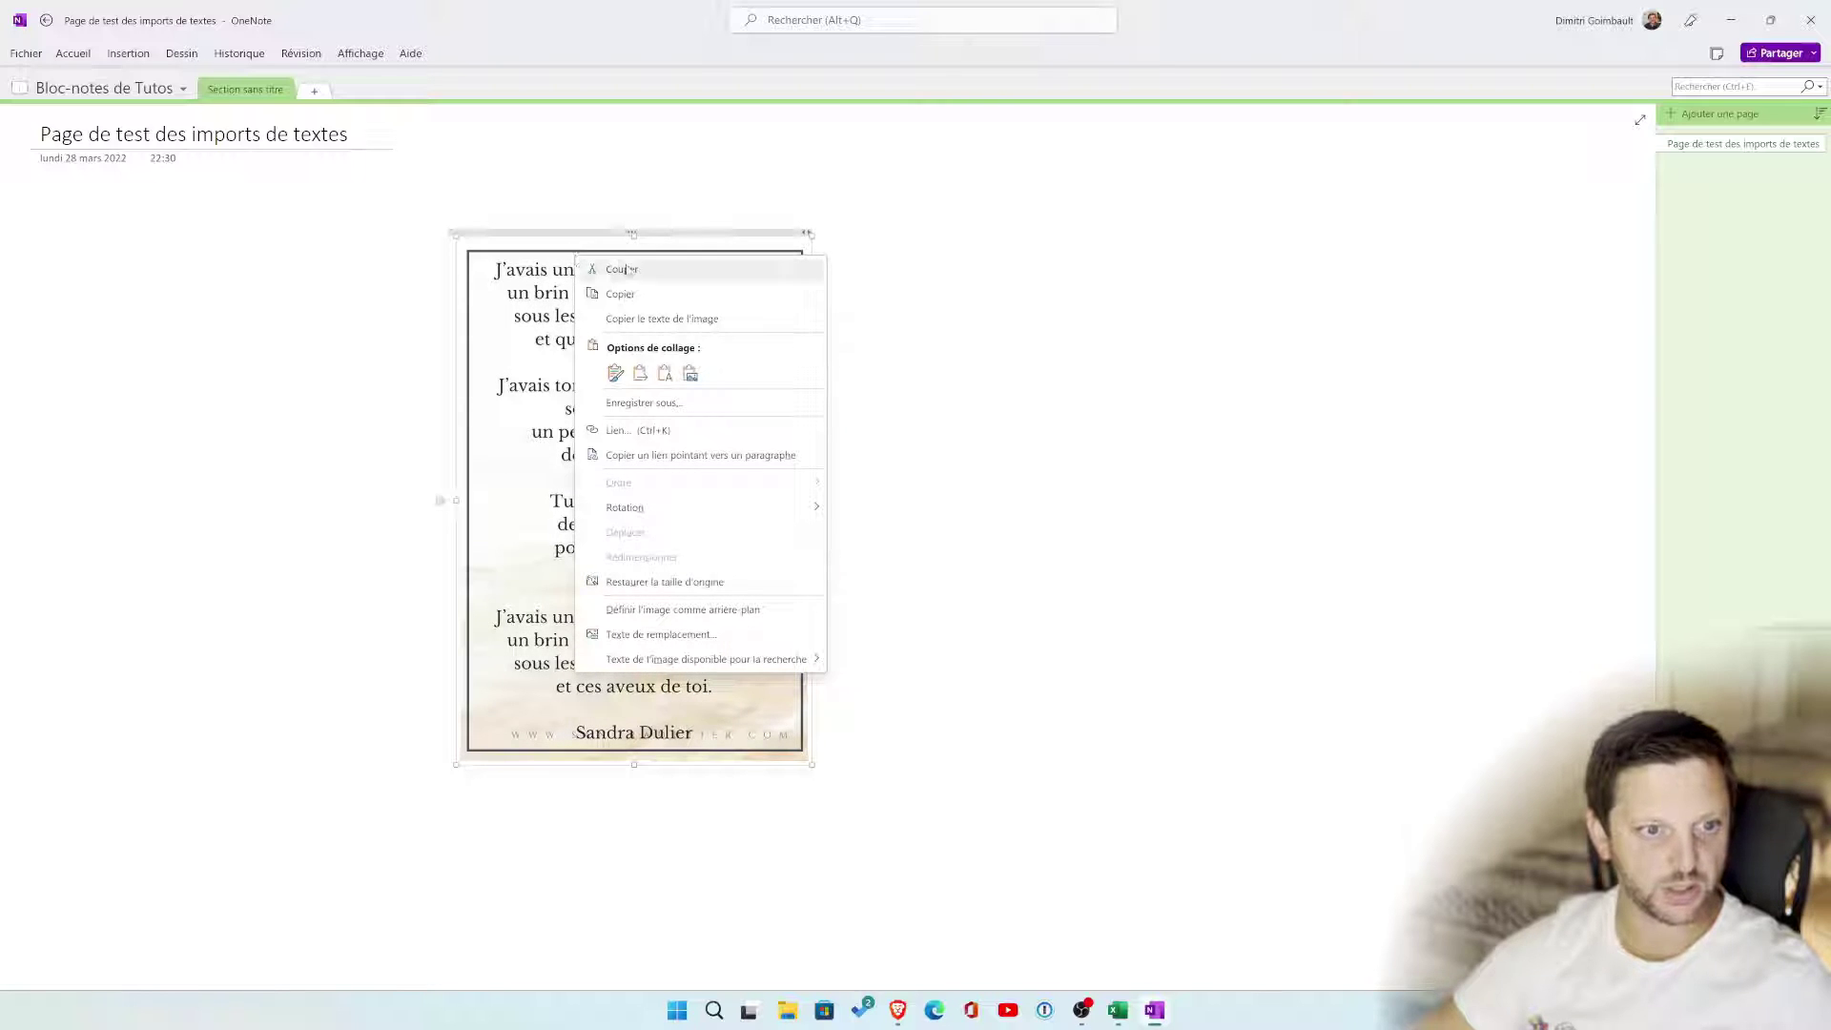
left_click(666, 319)
left_click(921, 247)
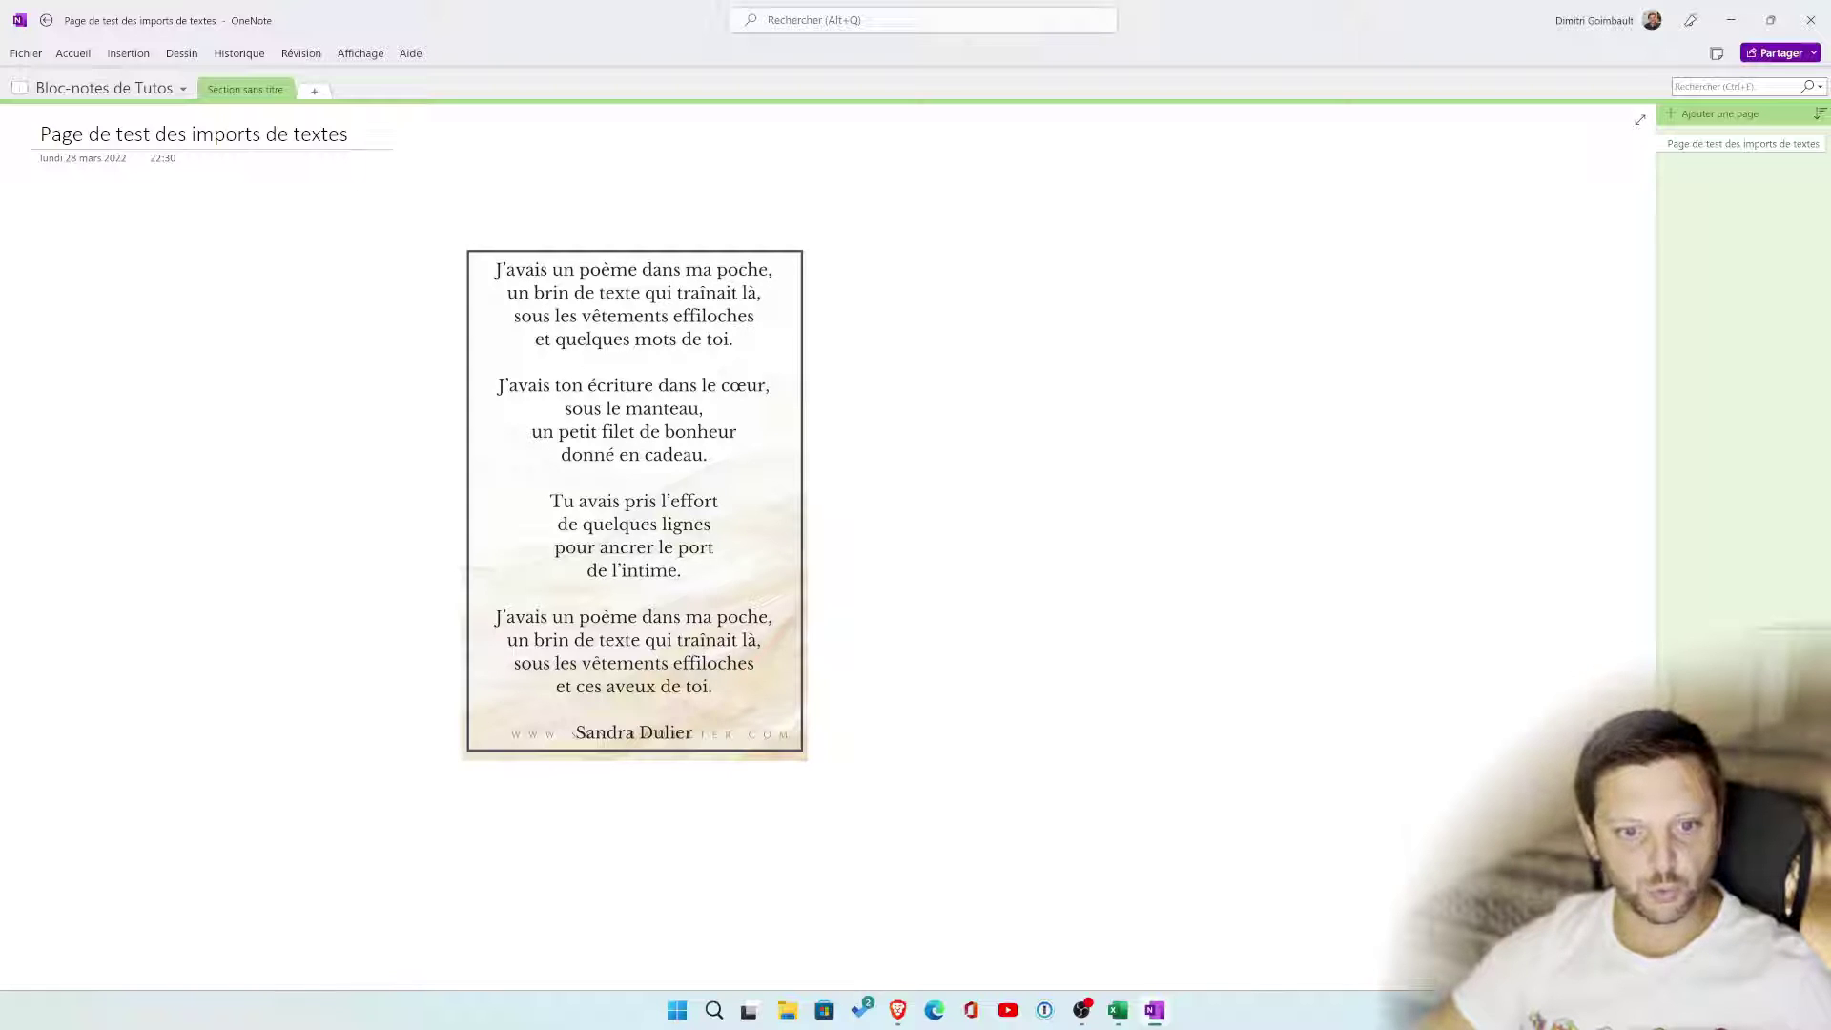
Write the sample notes "dzvefb" and "berb" below the picture and "fber" on its other empty side
left_click(761, 868)
type("dzvefb")
left_click(400, 829)
type("berb")
left_click(200, 487)
type("fber")
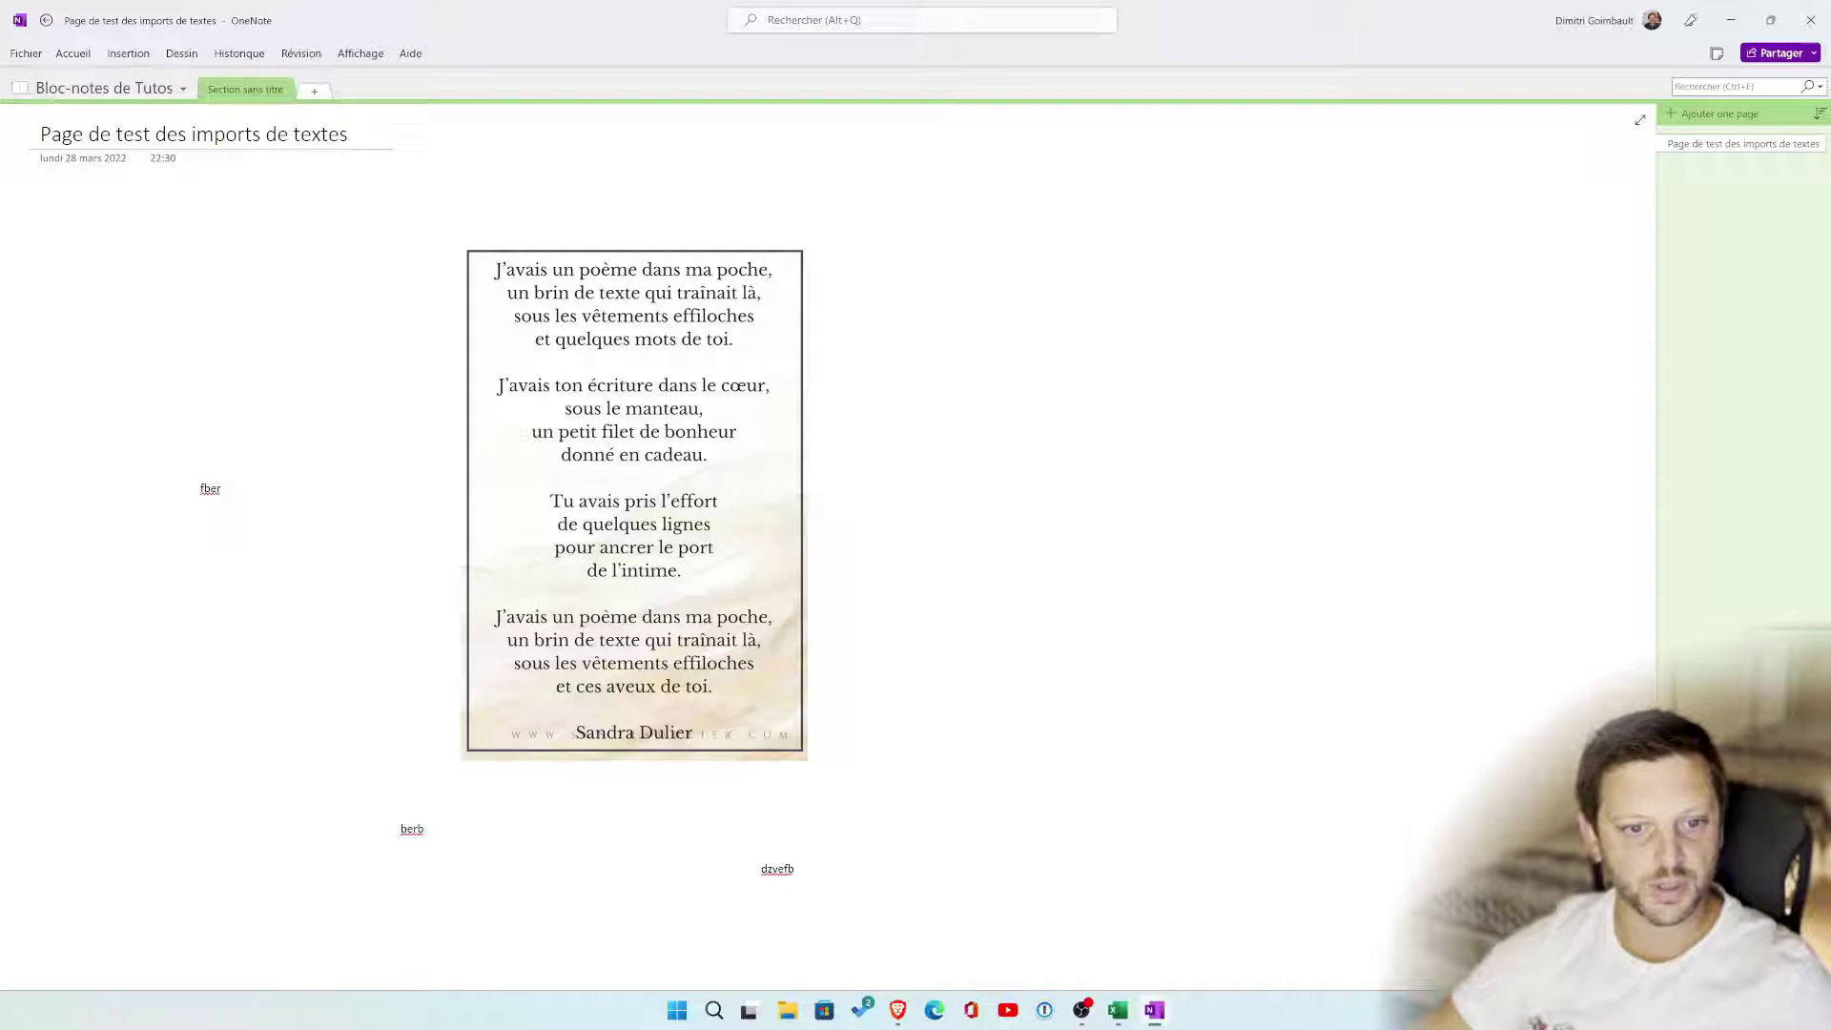
Paste the extracted poem text beside the picture and correct "coeur" to "cœur" with the spelling suggestion
right_click(922, 286)
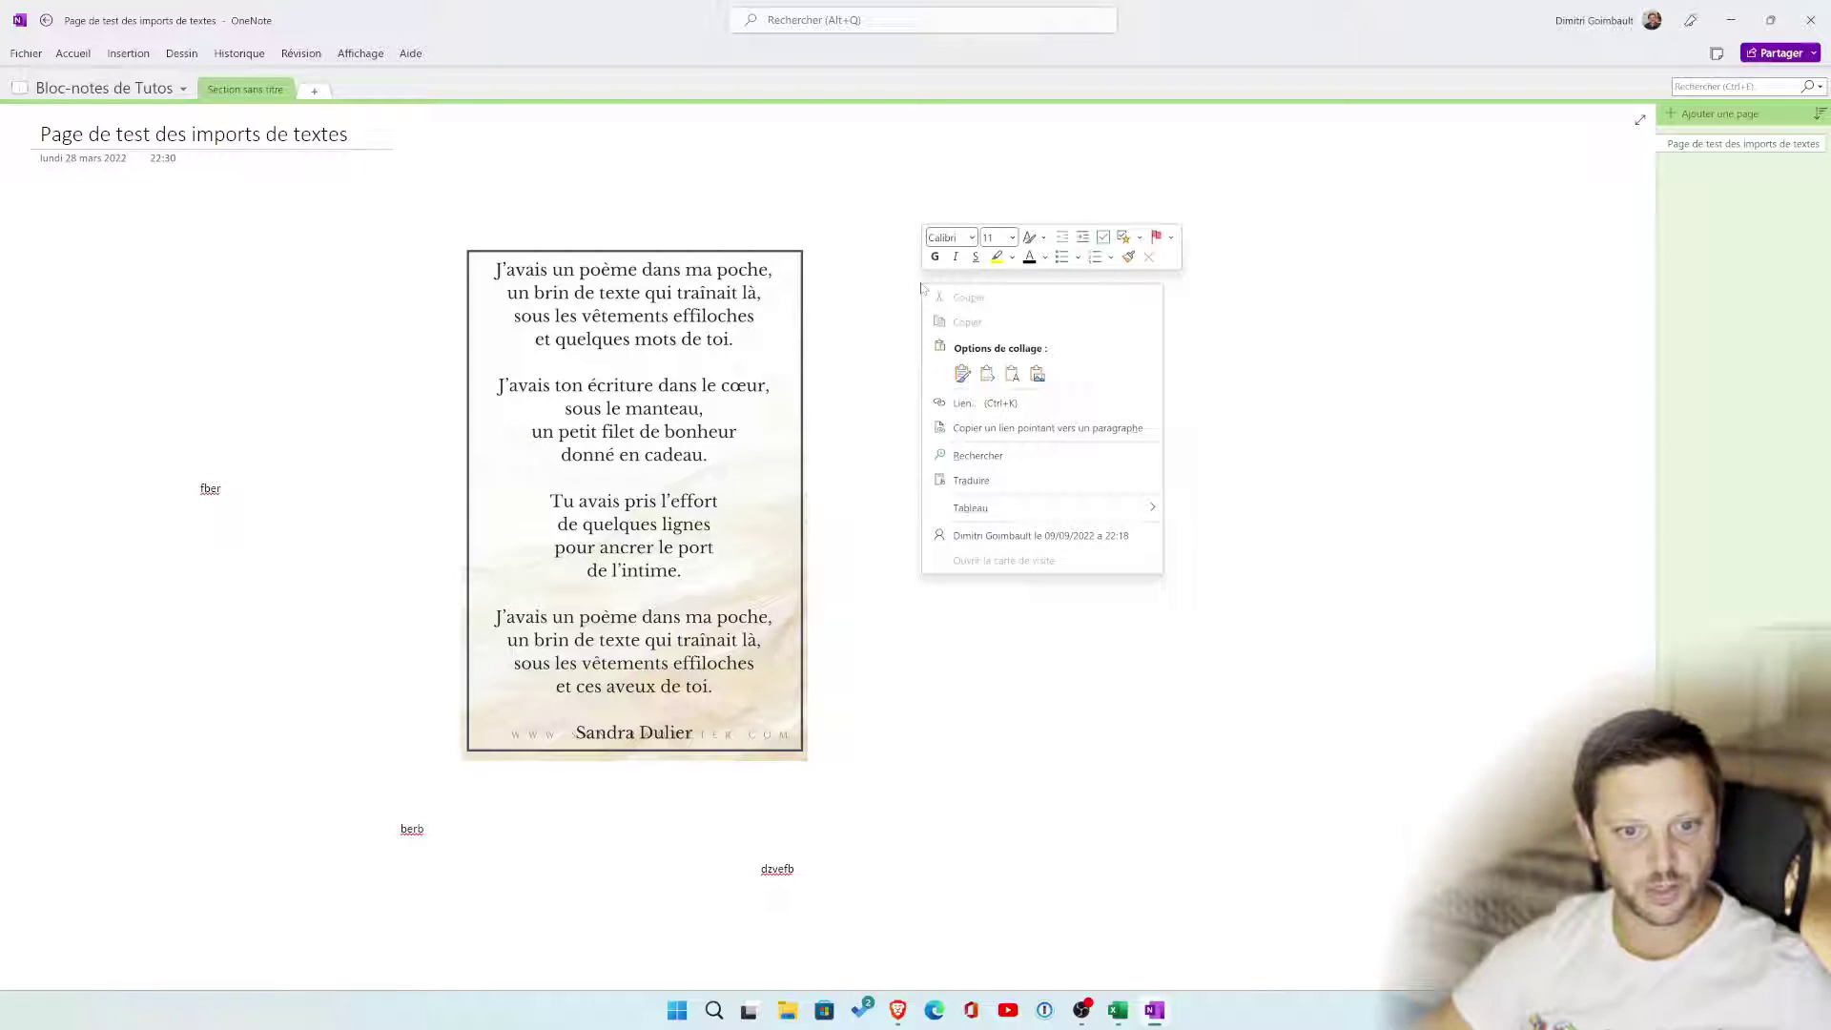
left_click(901, 288)
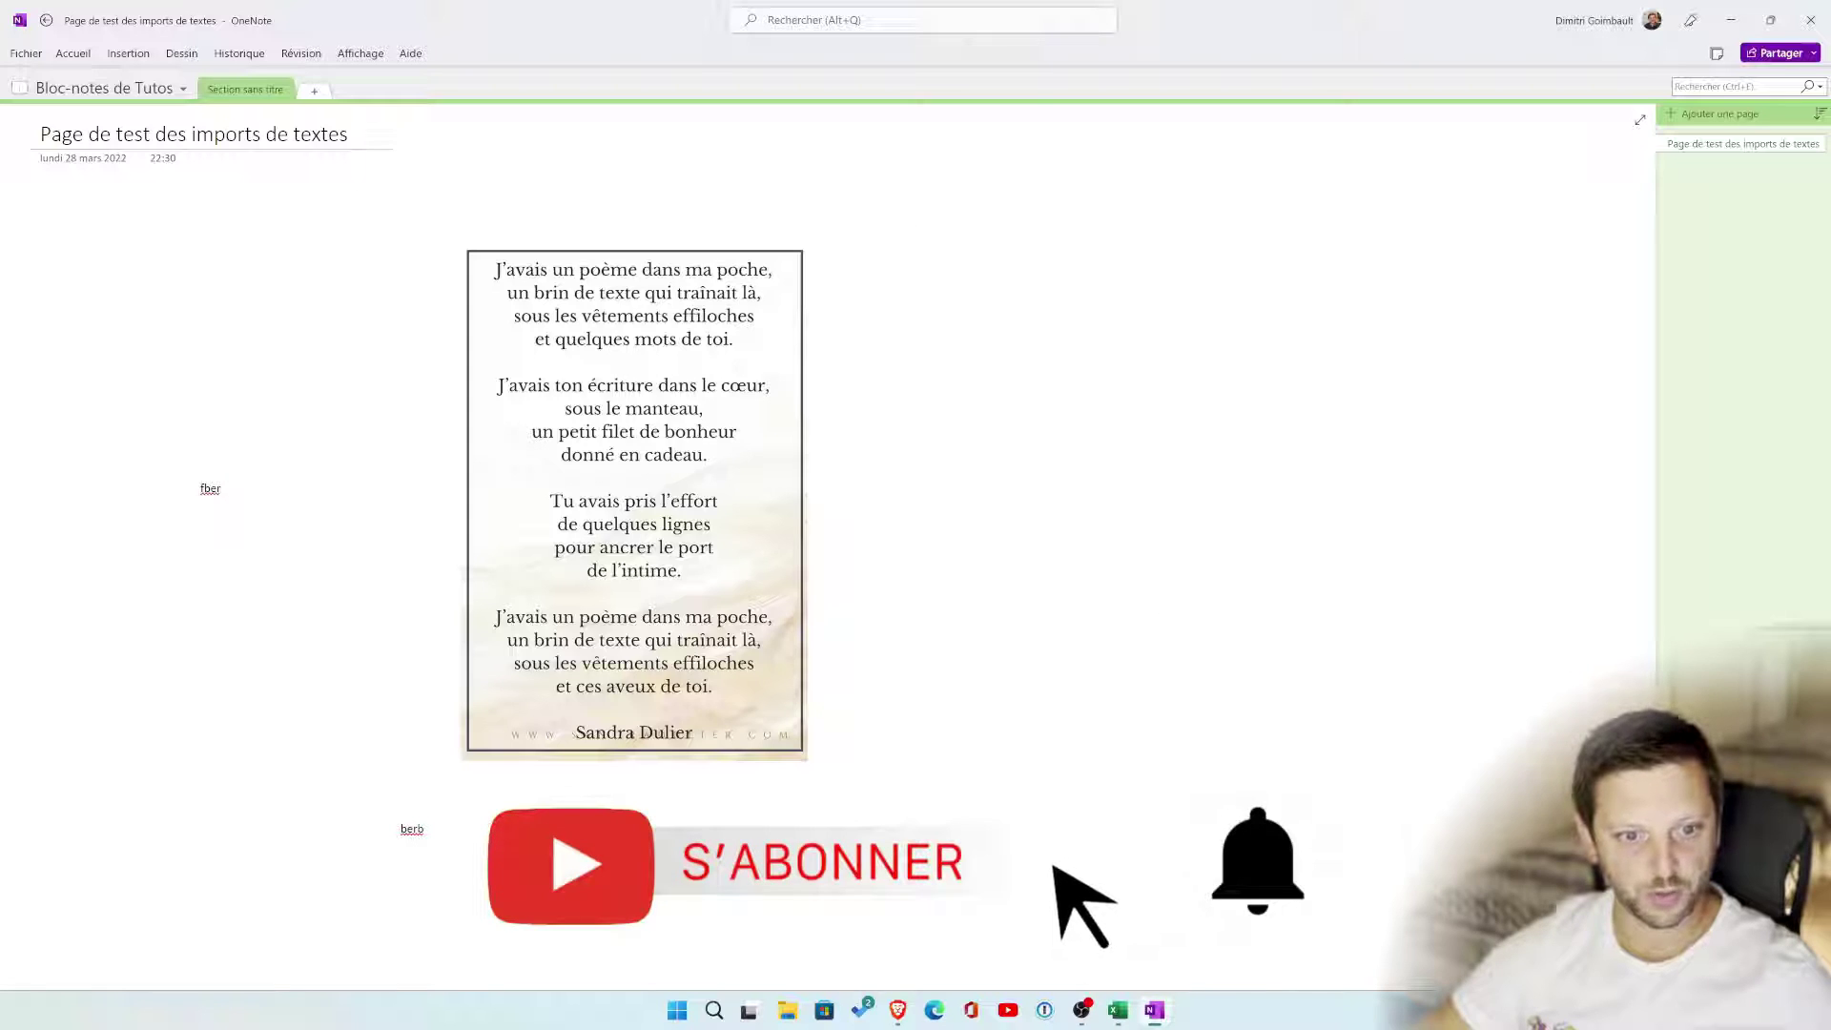
key("ctrl+v")
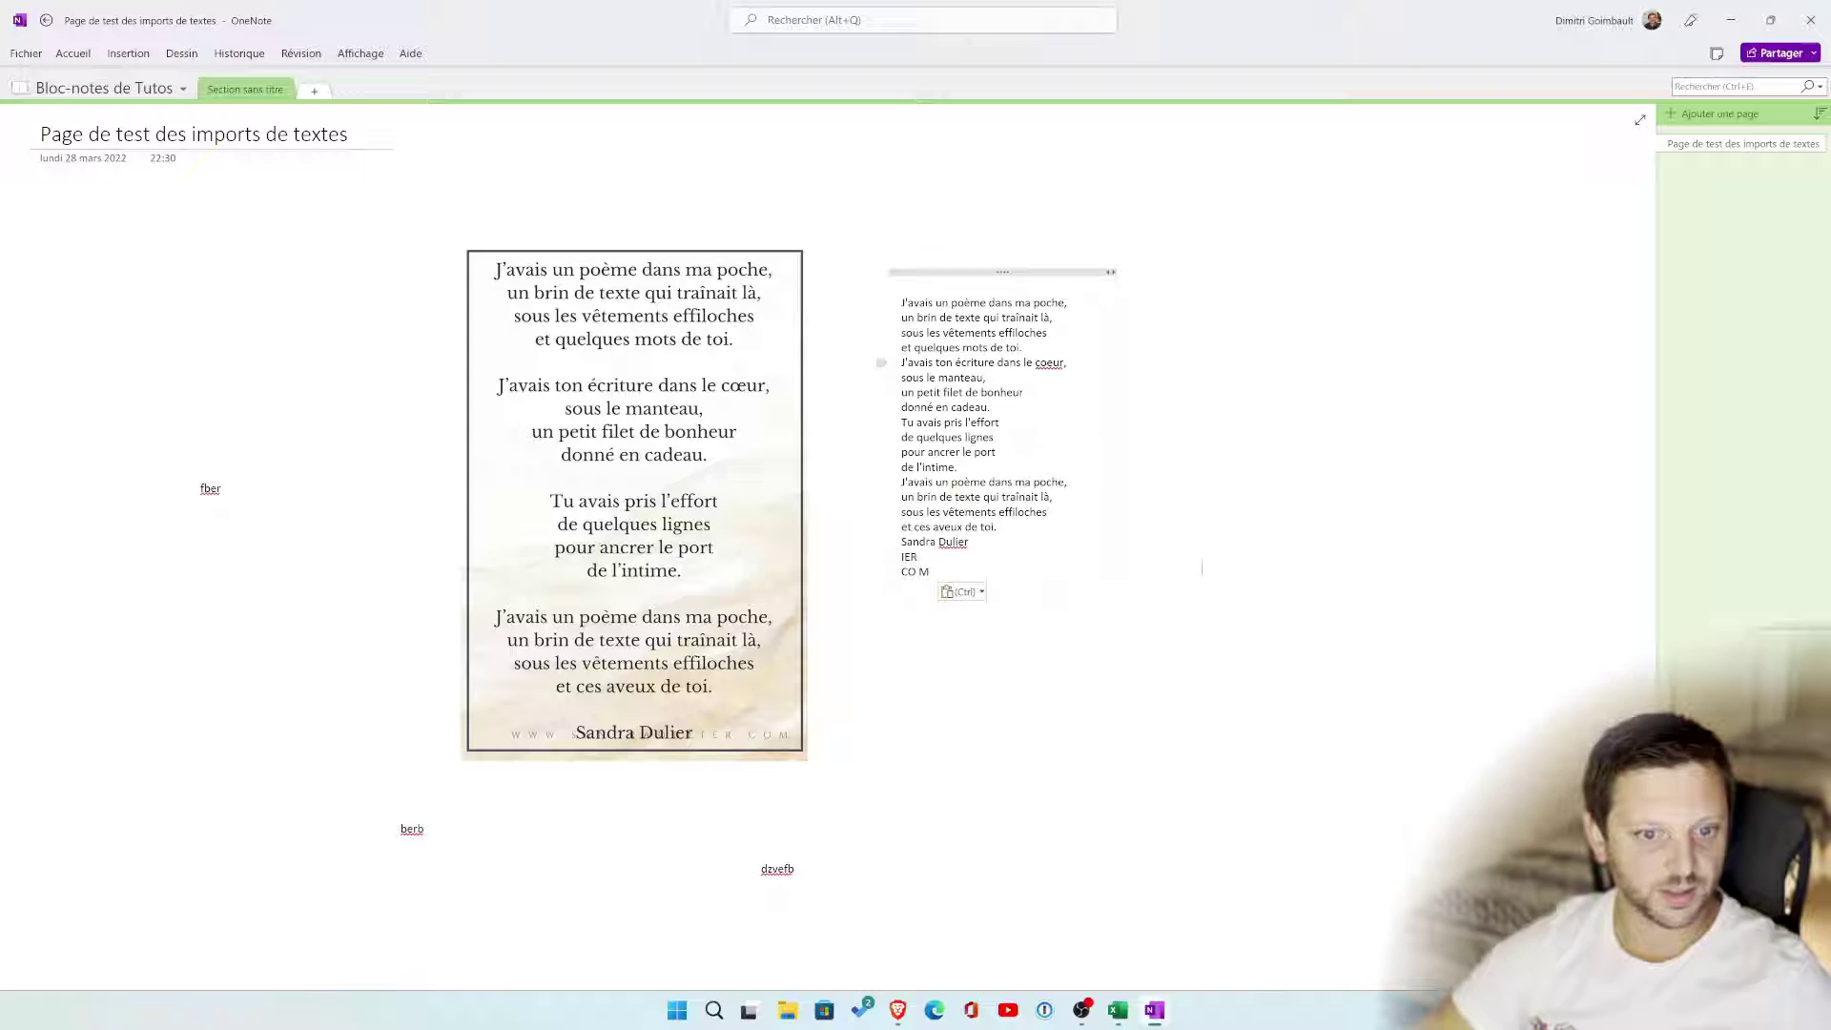
right_click(1049, 363)
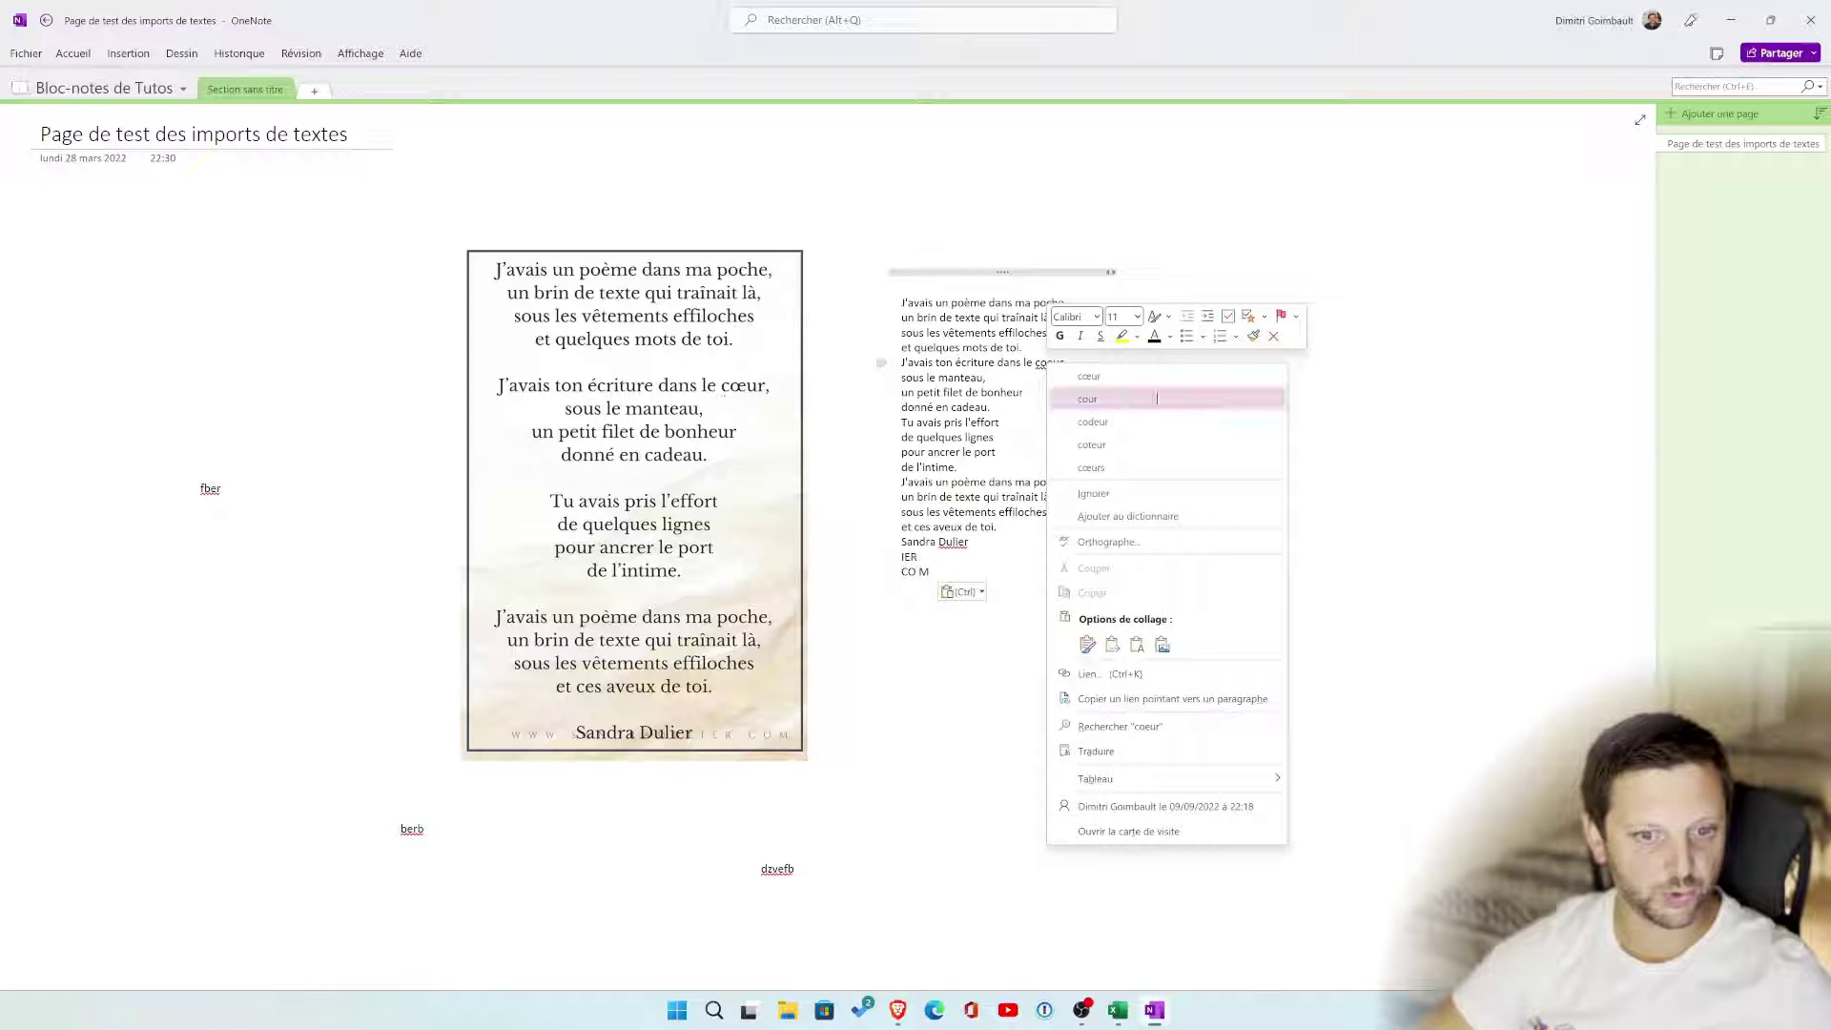
left_click(1090, 376)
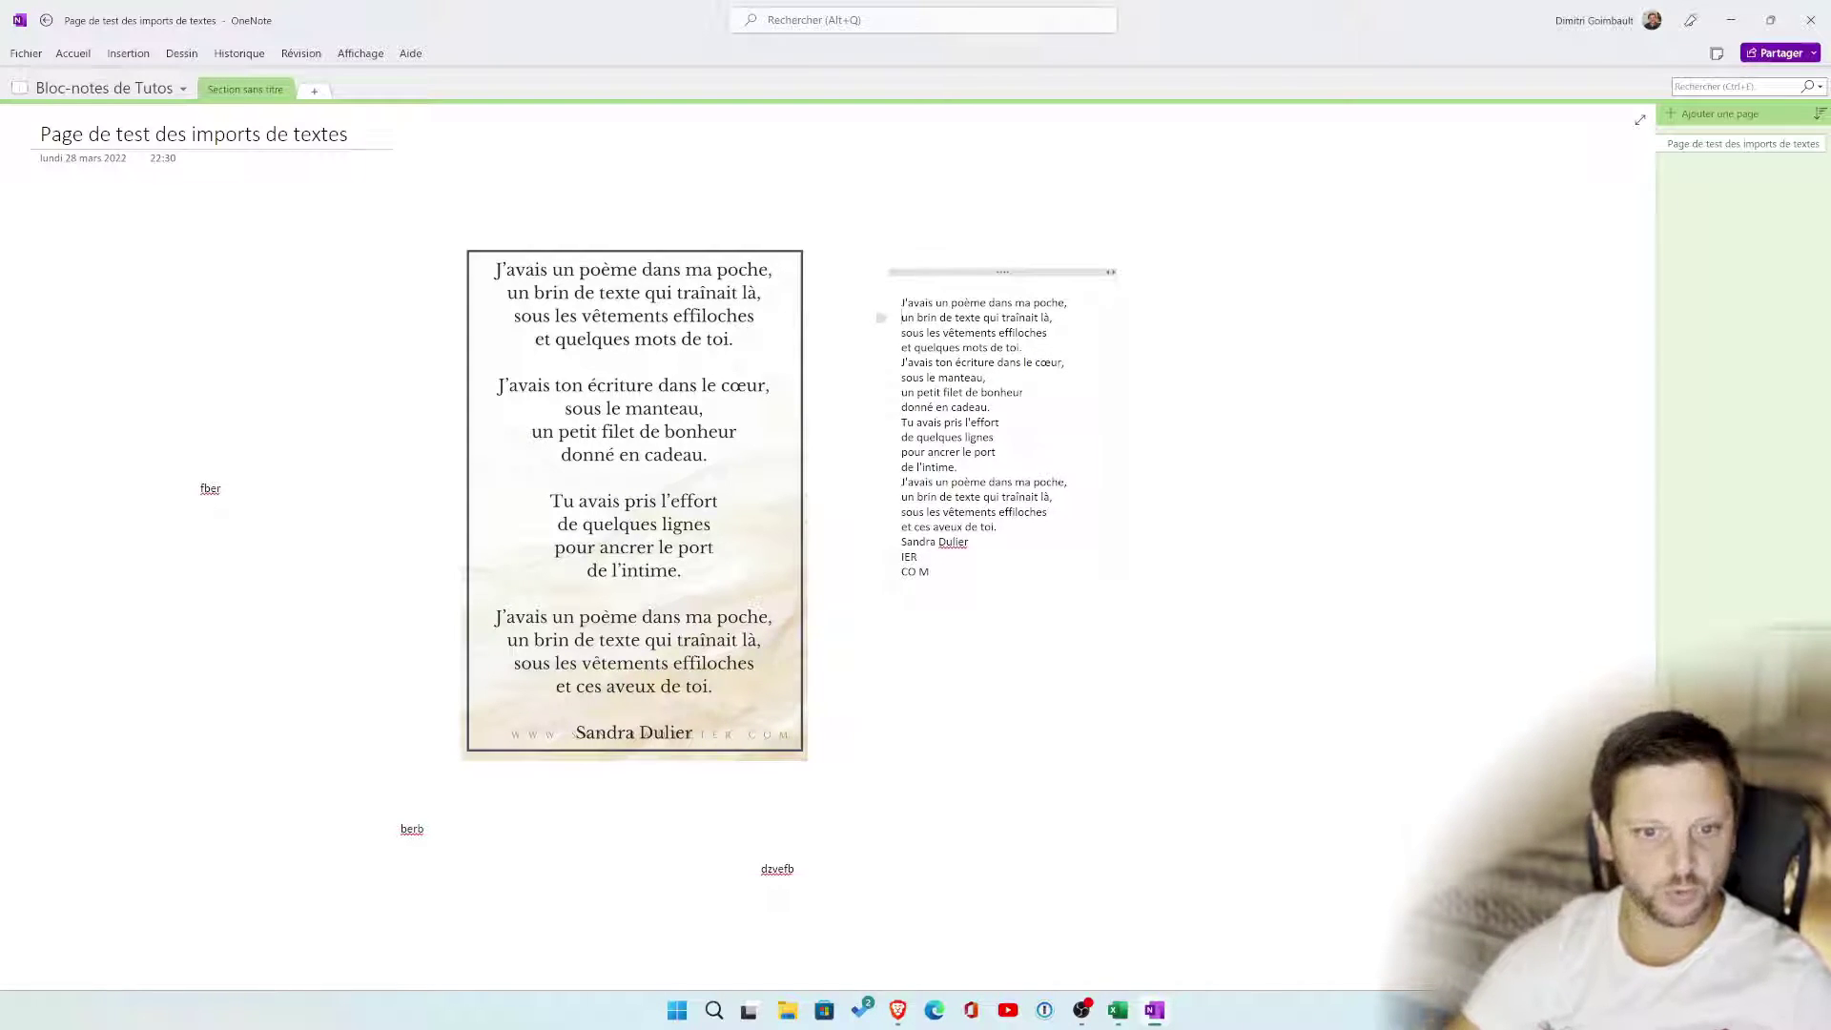
Join the broken lines of the poem text's first two stanzas so each stanza forms a single line
key("BackSpace")
key("BackSpace")
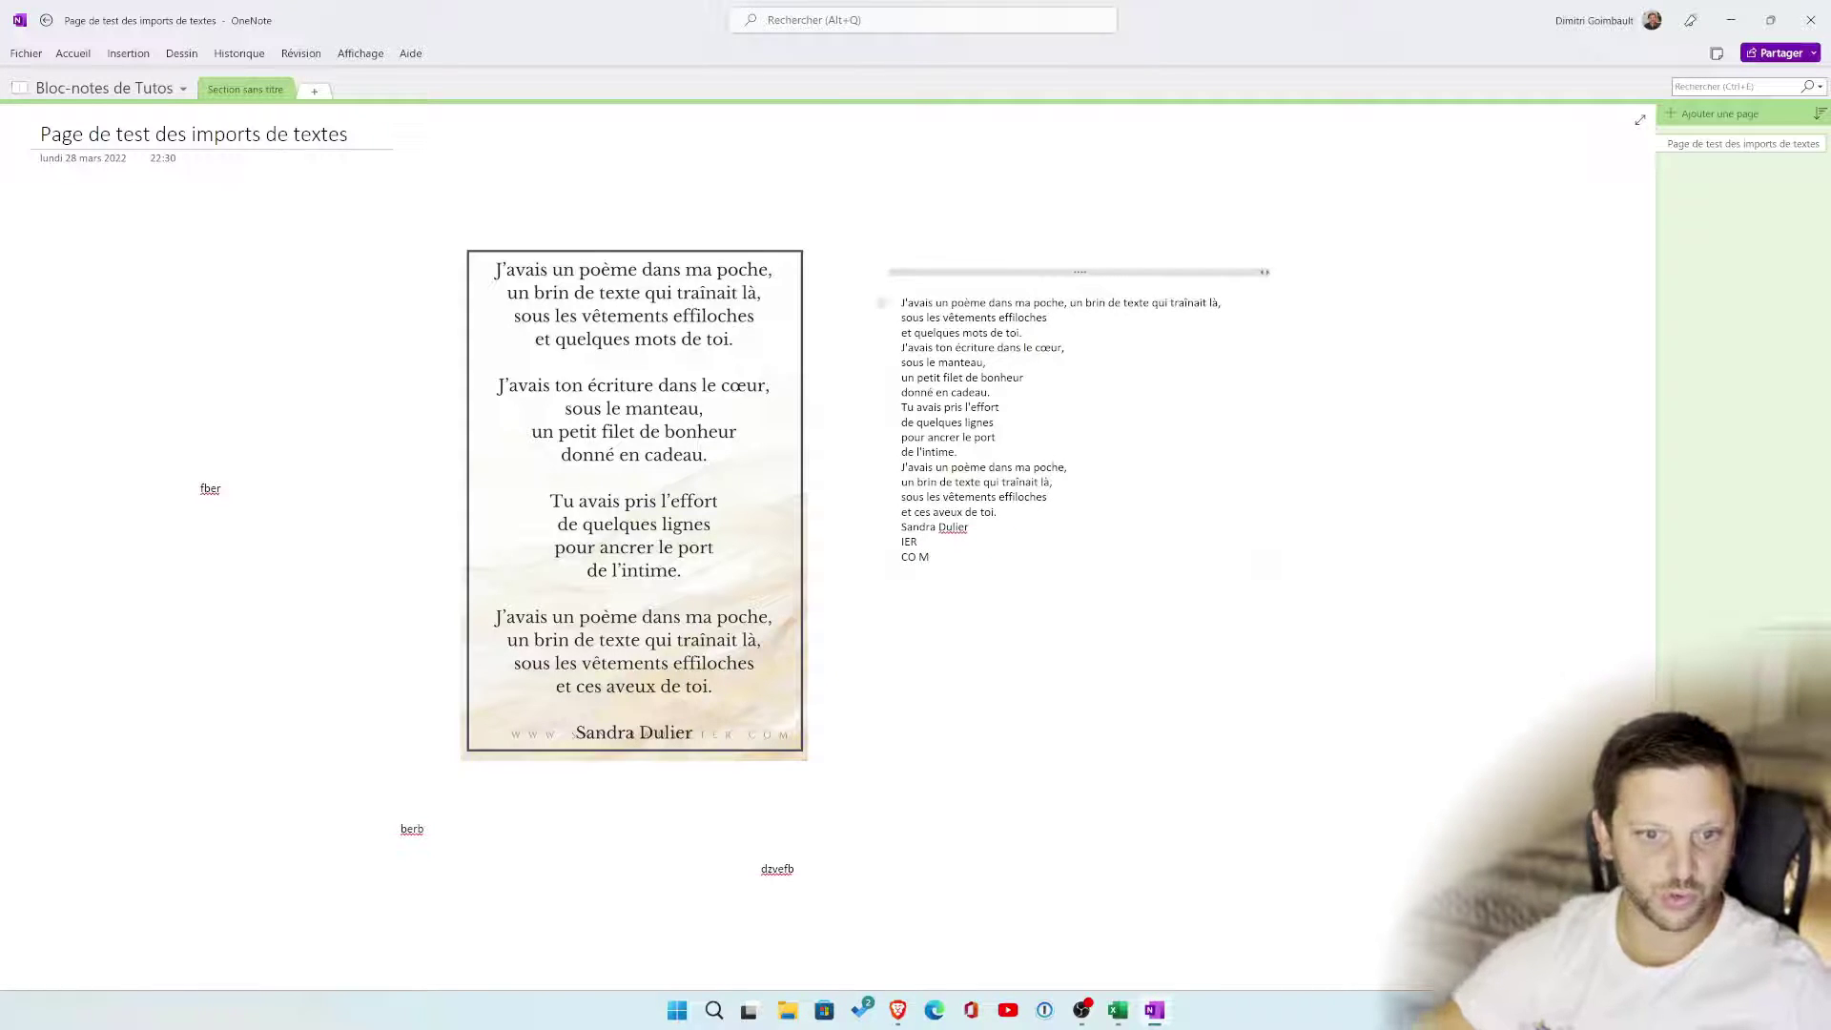
key("BackSpace")
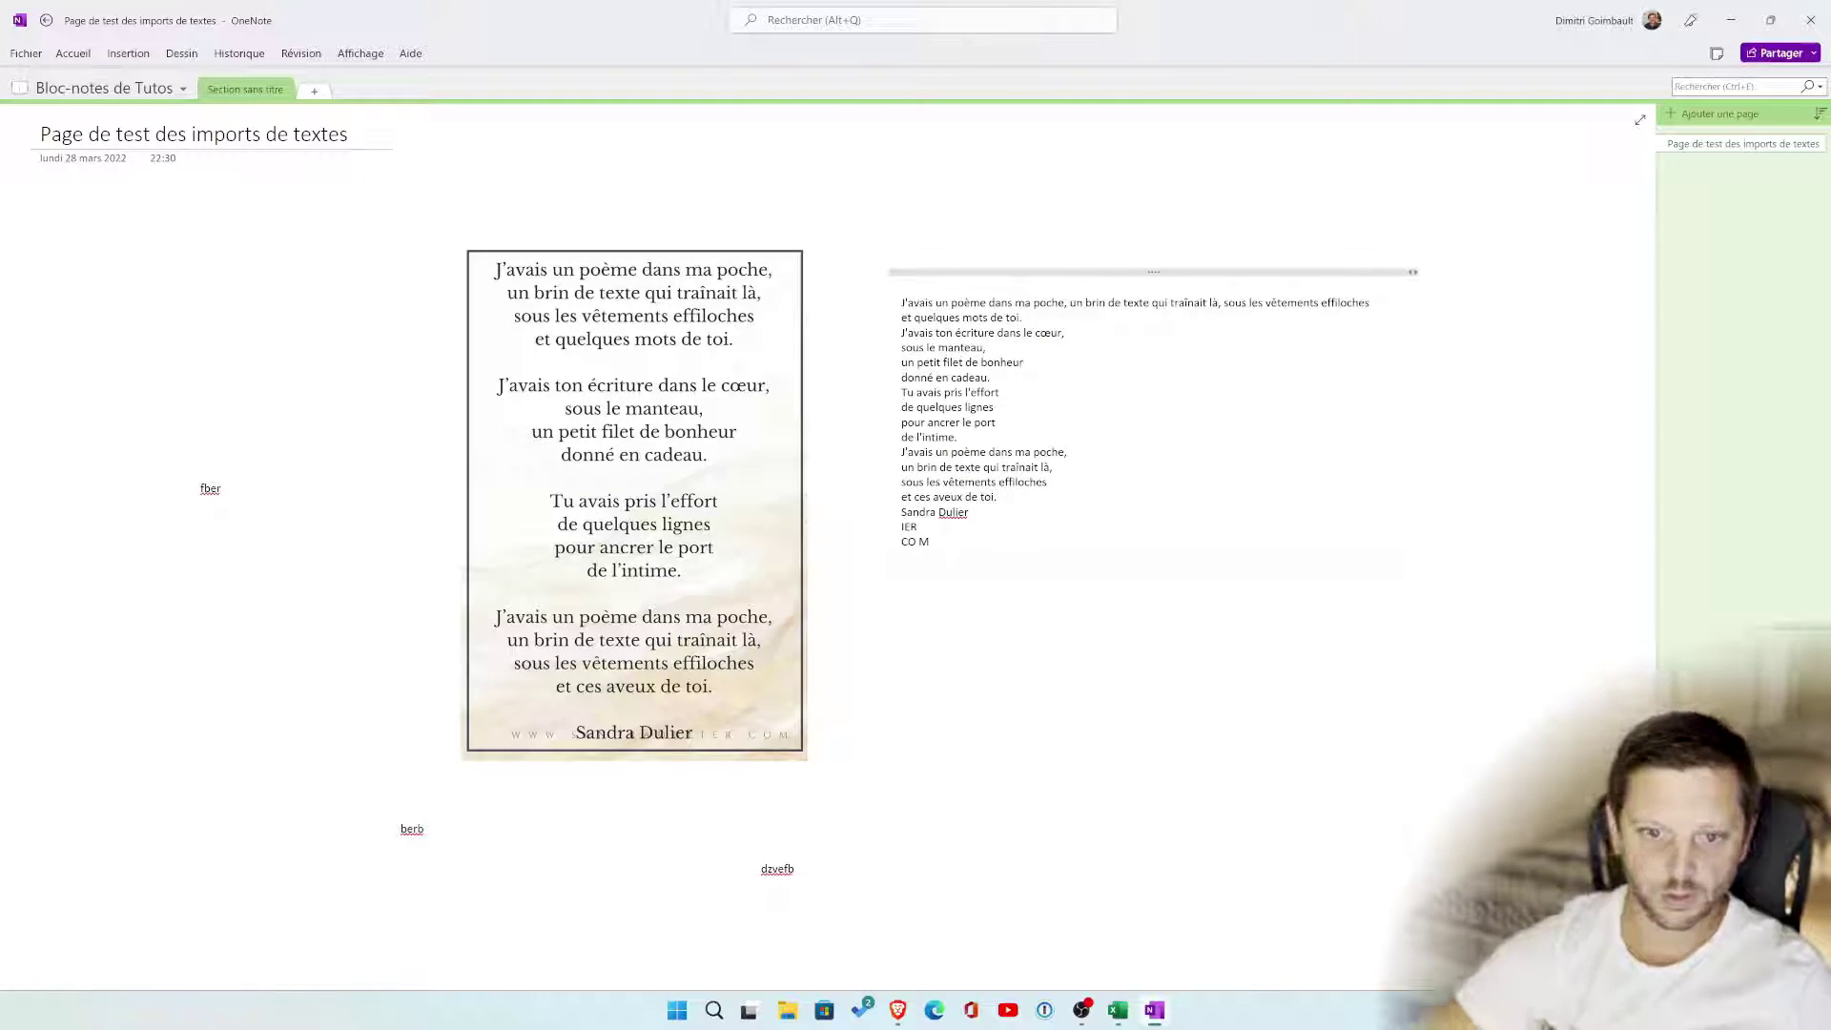
key("BackSpace")
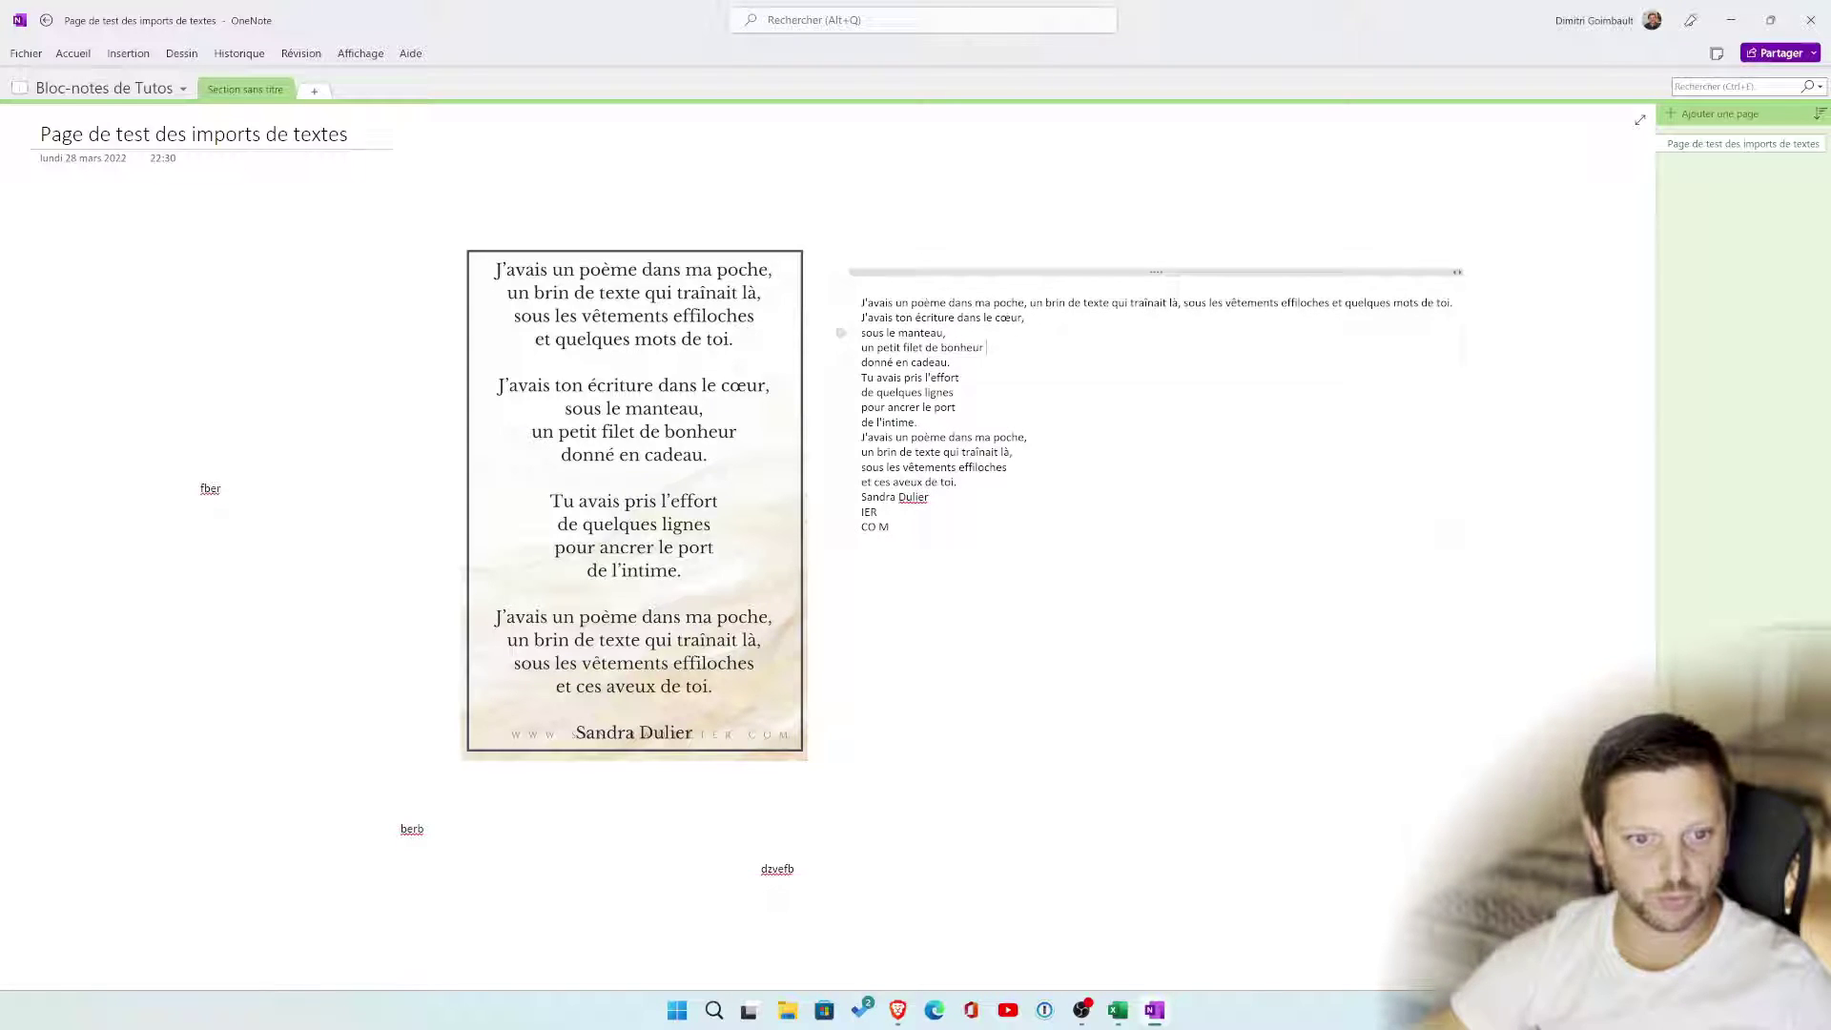
key("BackSpace")
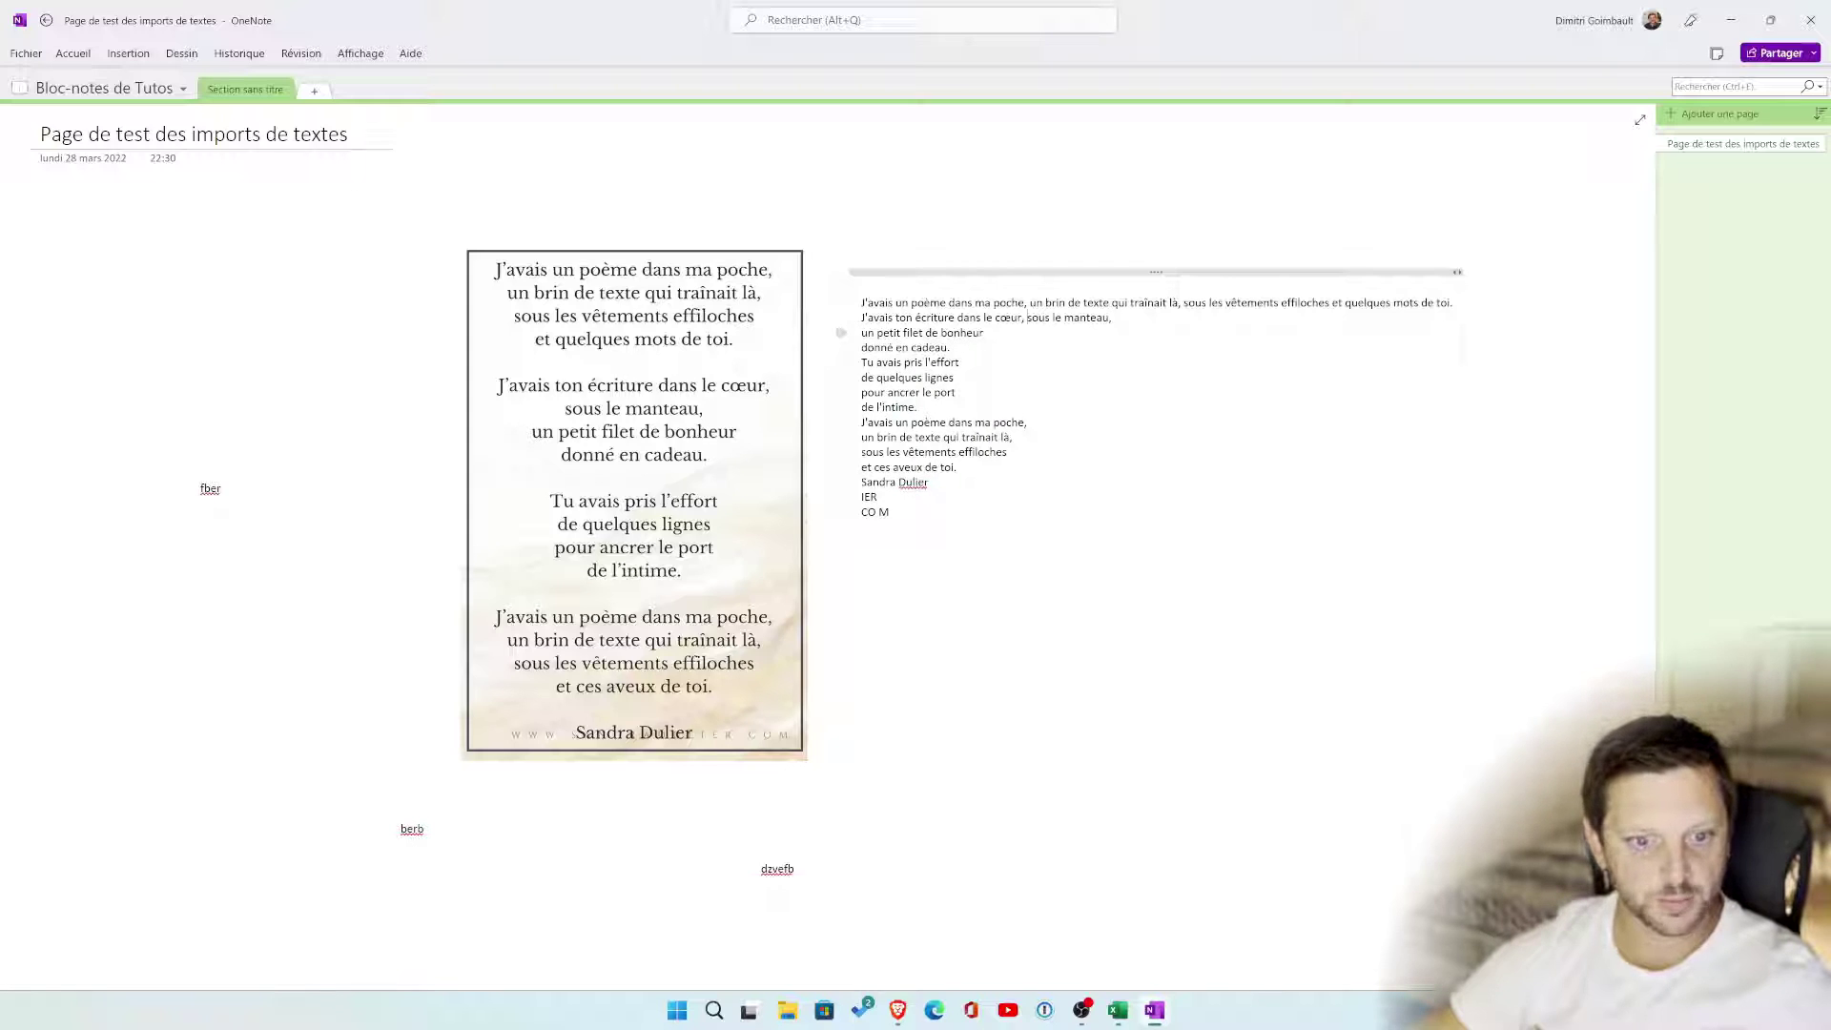
key("BackSpace")
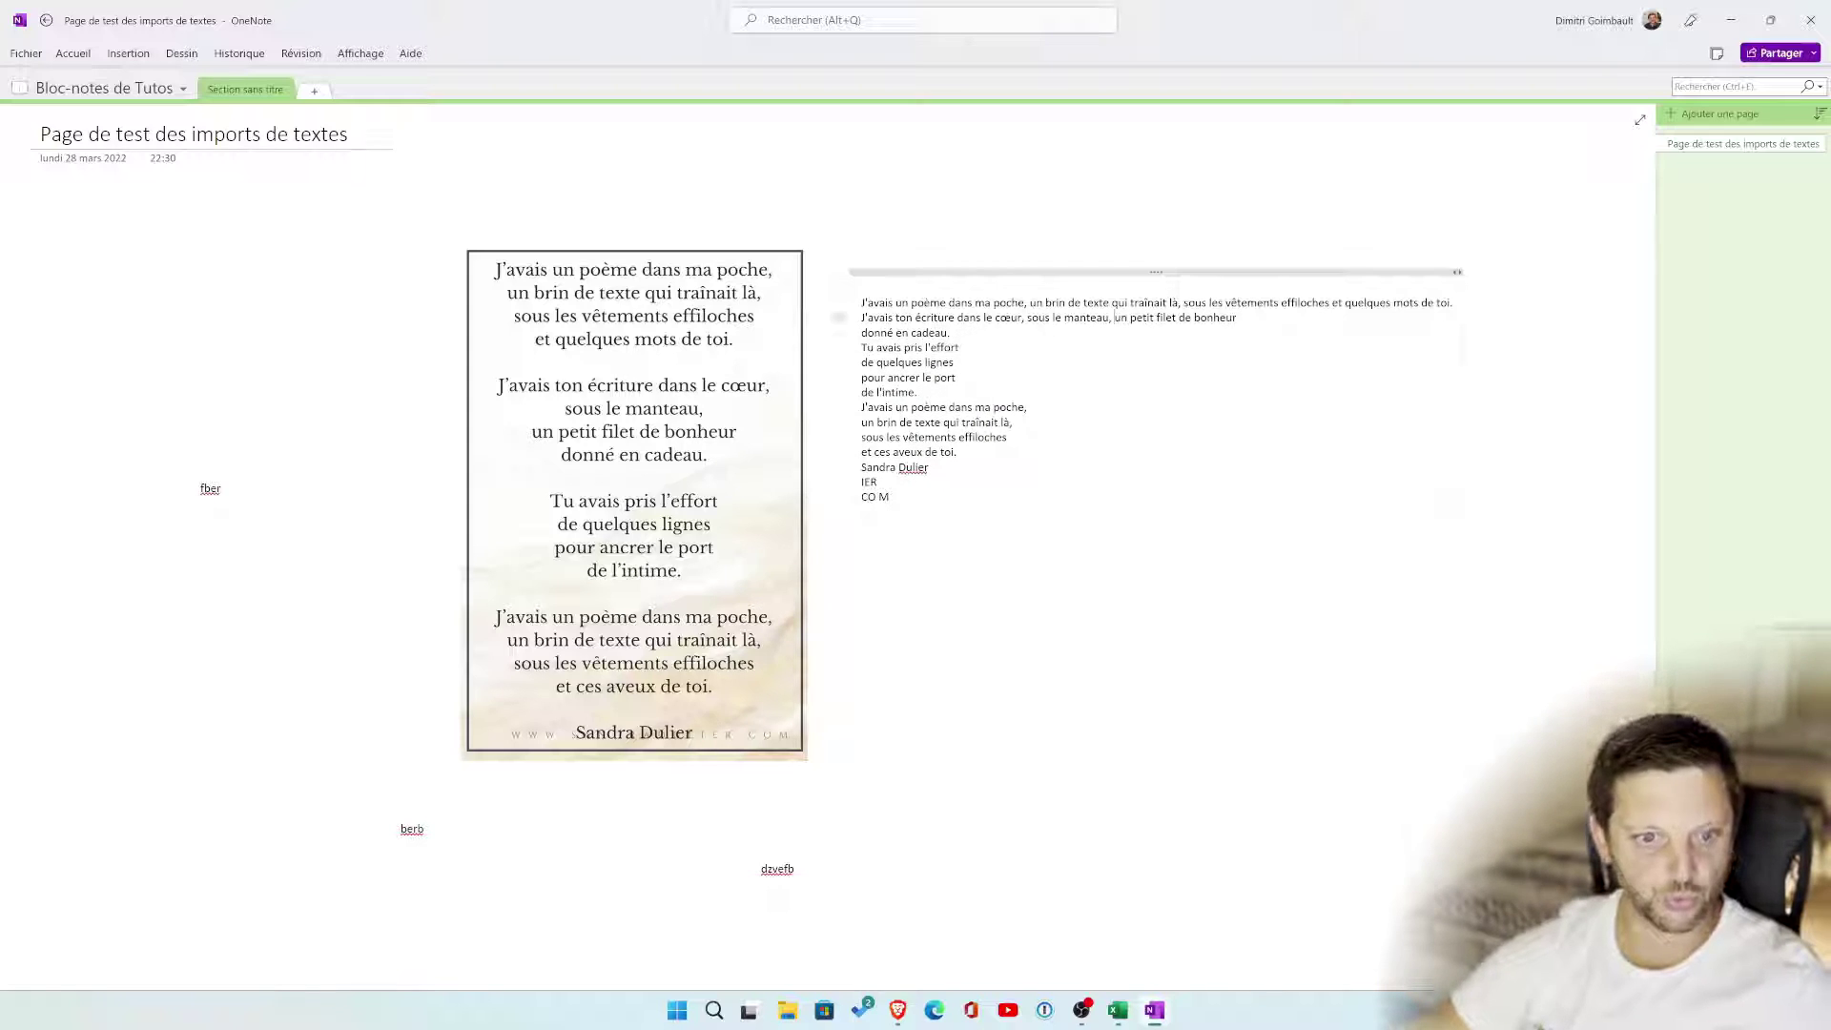
key("BackSpace")
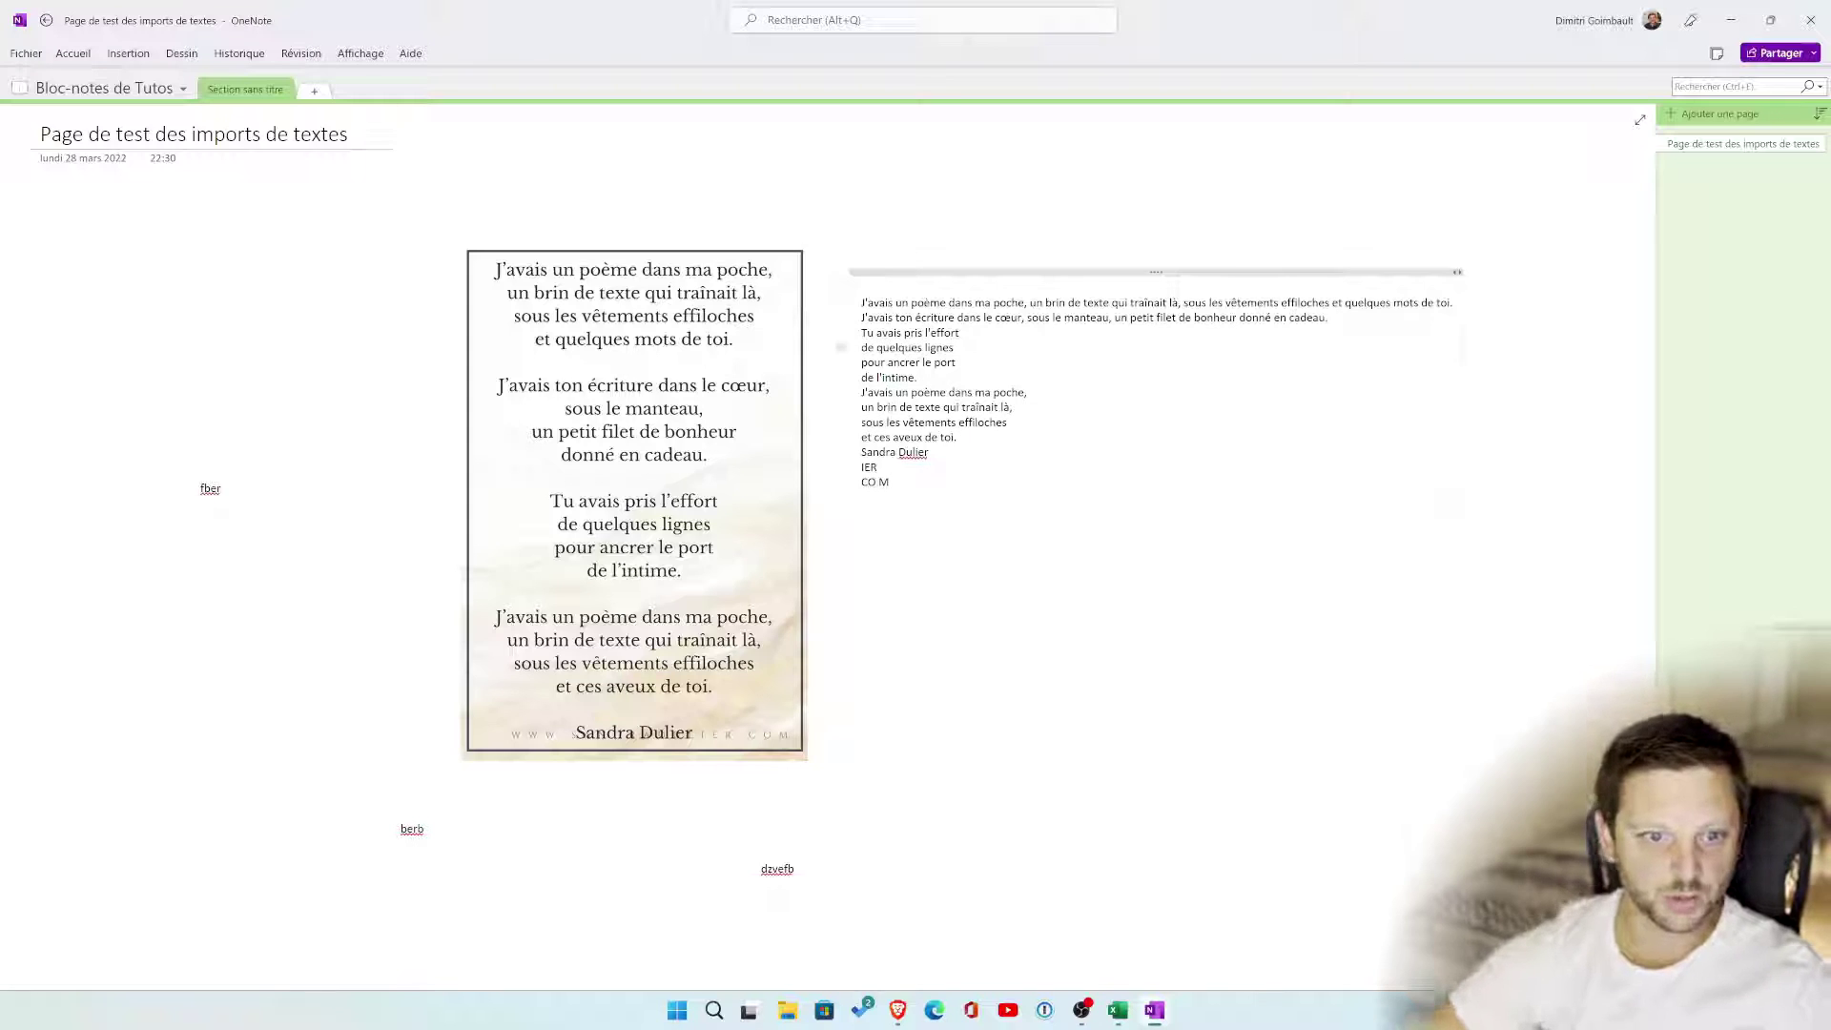
Join the broken lines of the poem's third and fourth stanzas so each one forms a single line
key("BackSpace")
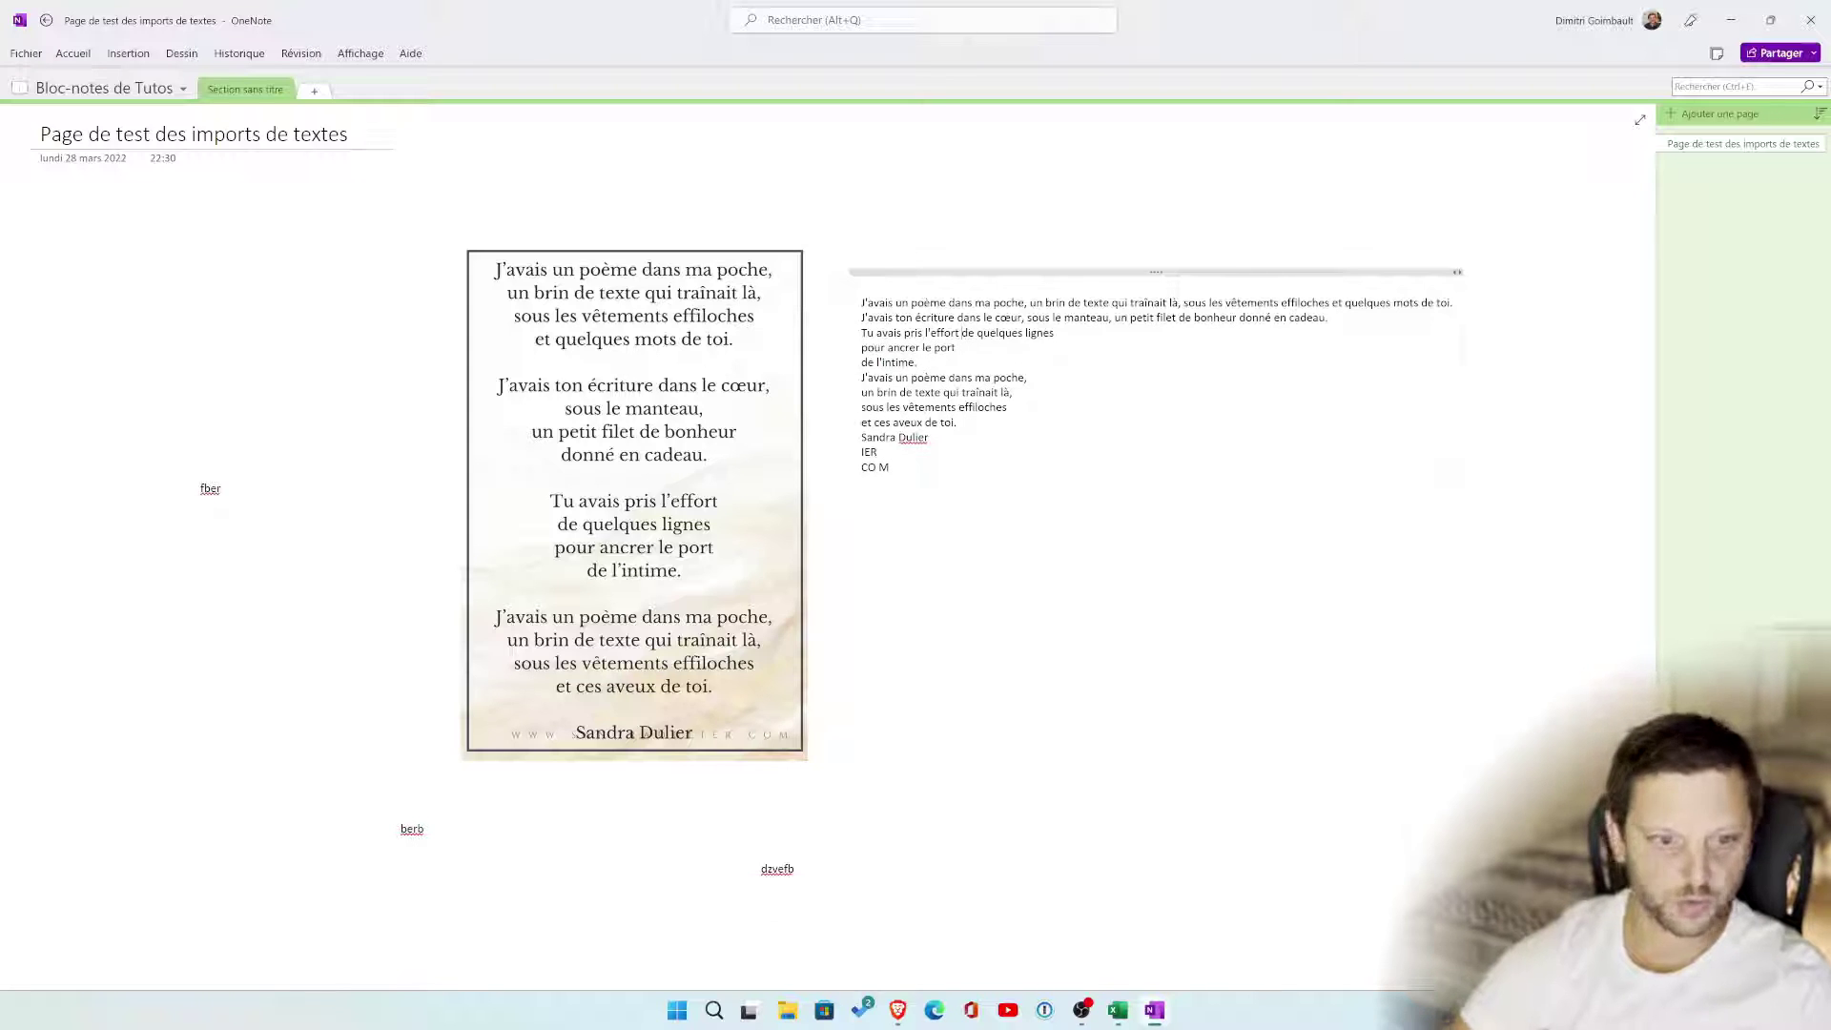
key("BackSpace")
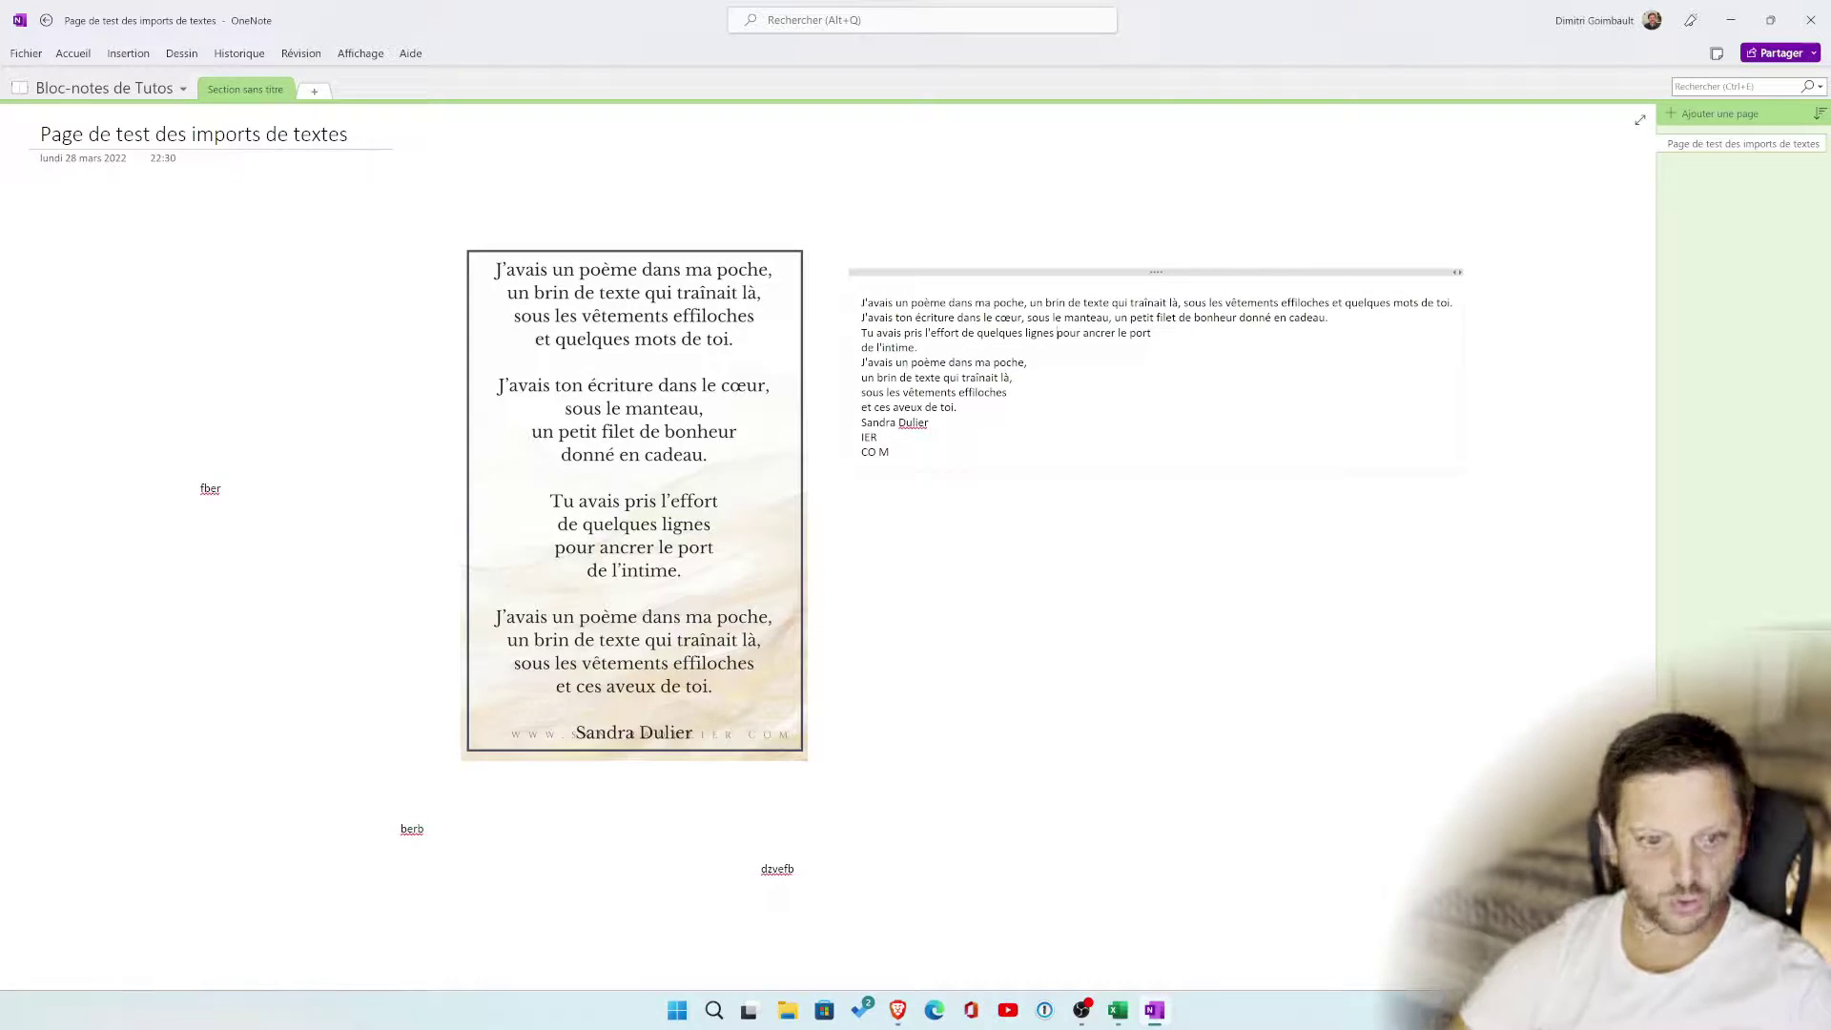
key("BackSpace")
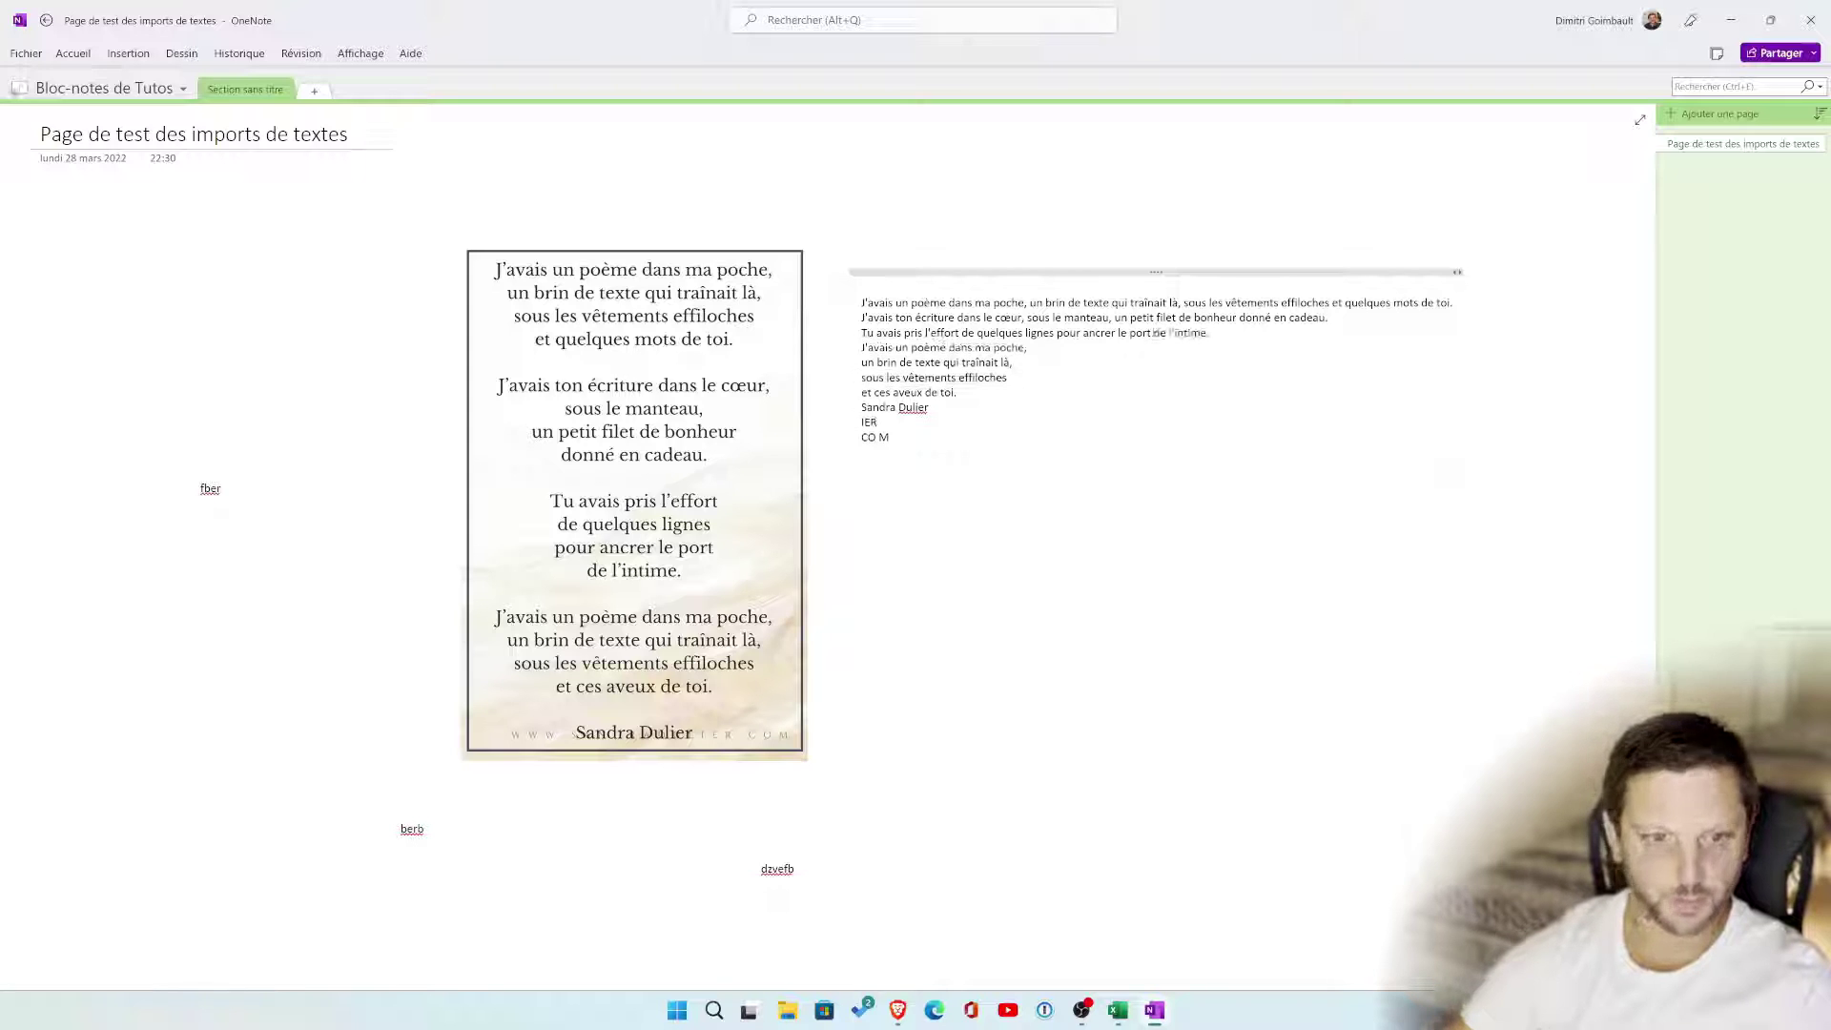
key("BackSpace")
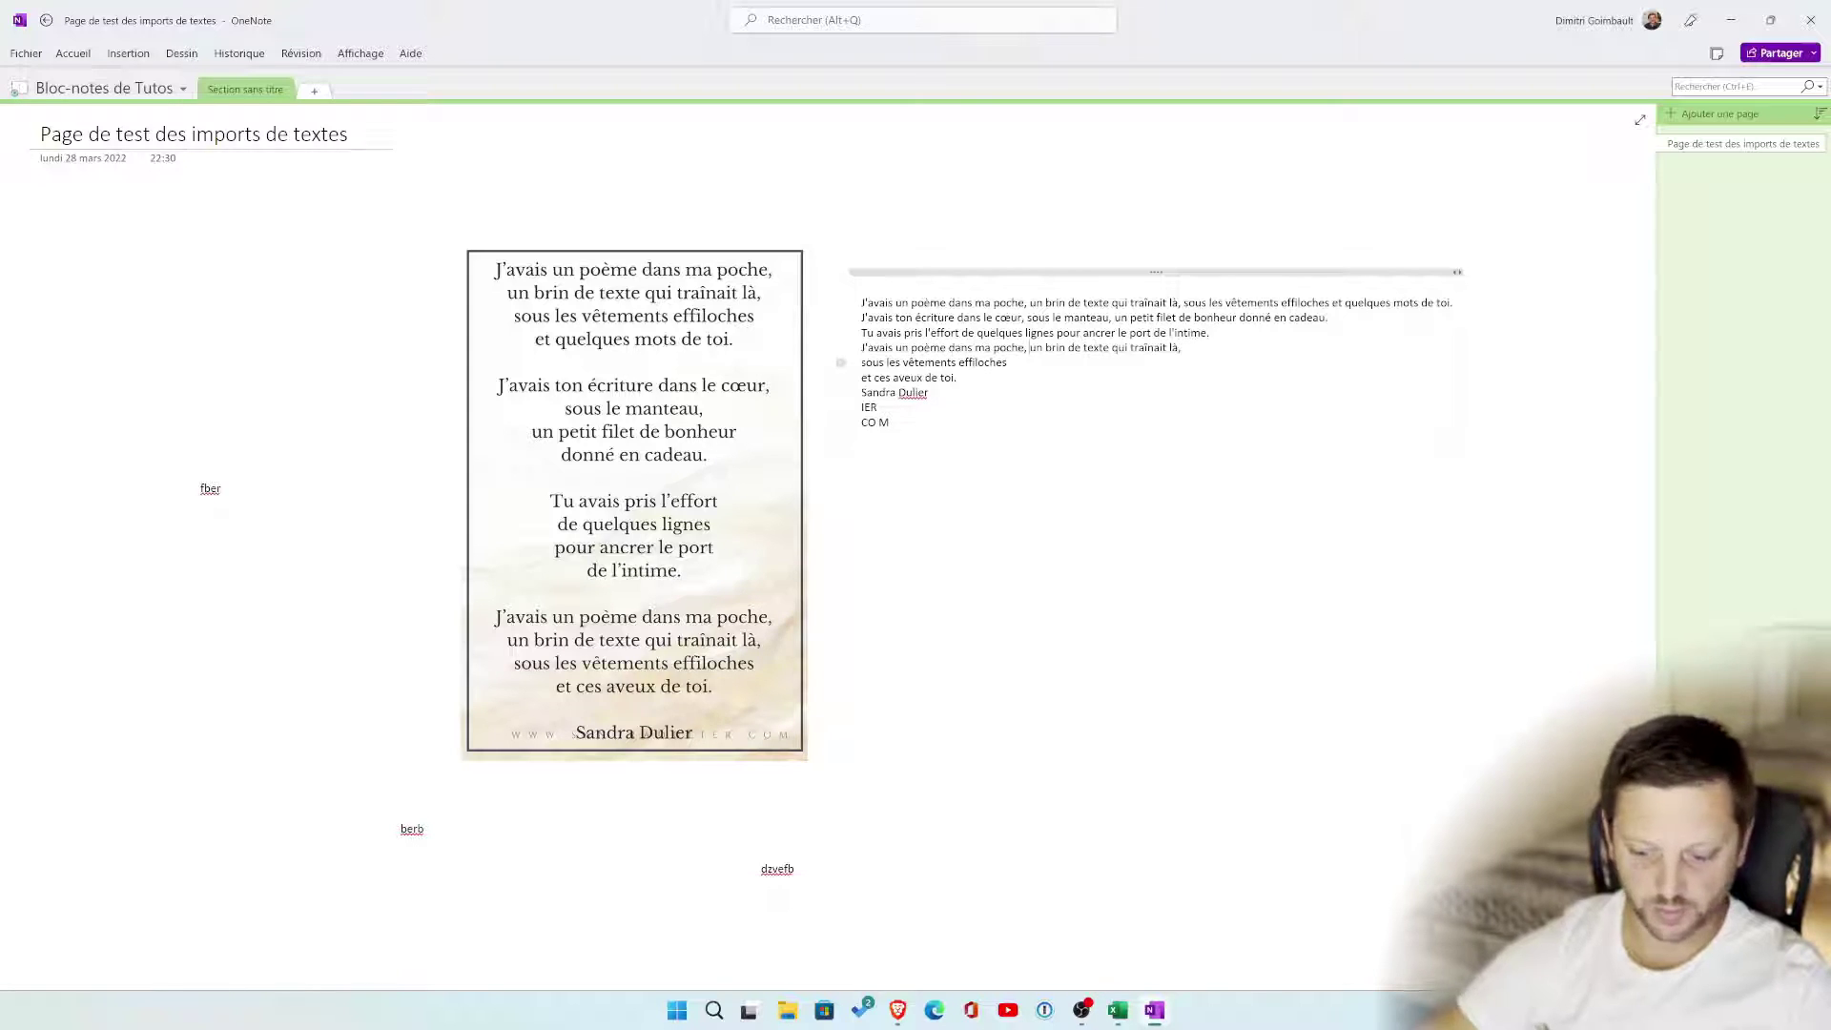
key("BackSpace")
key("Down")
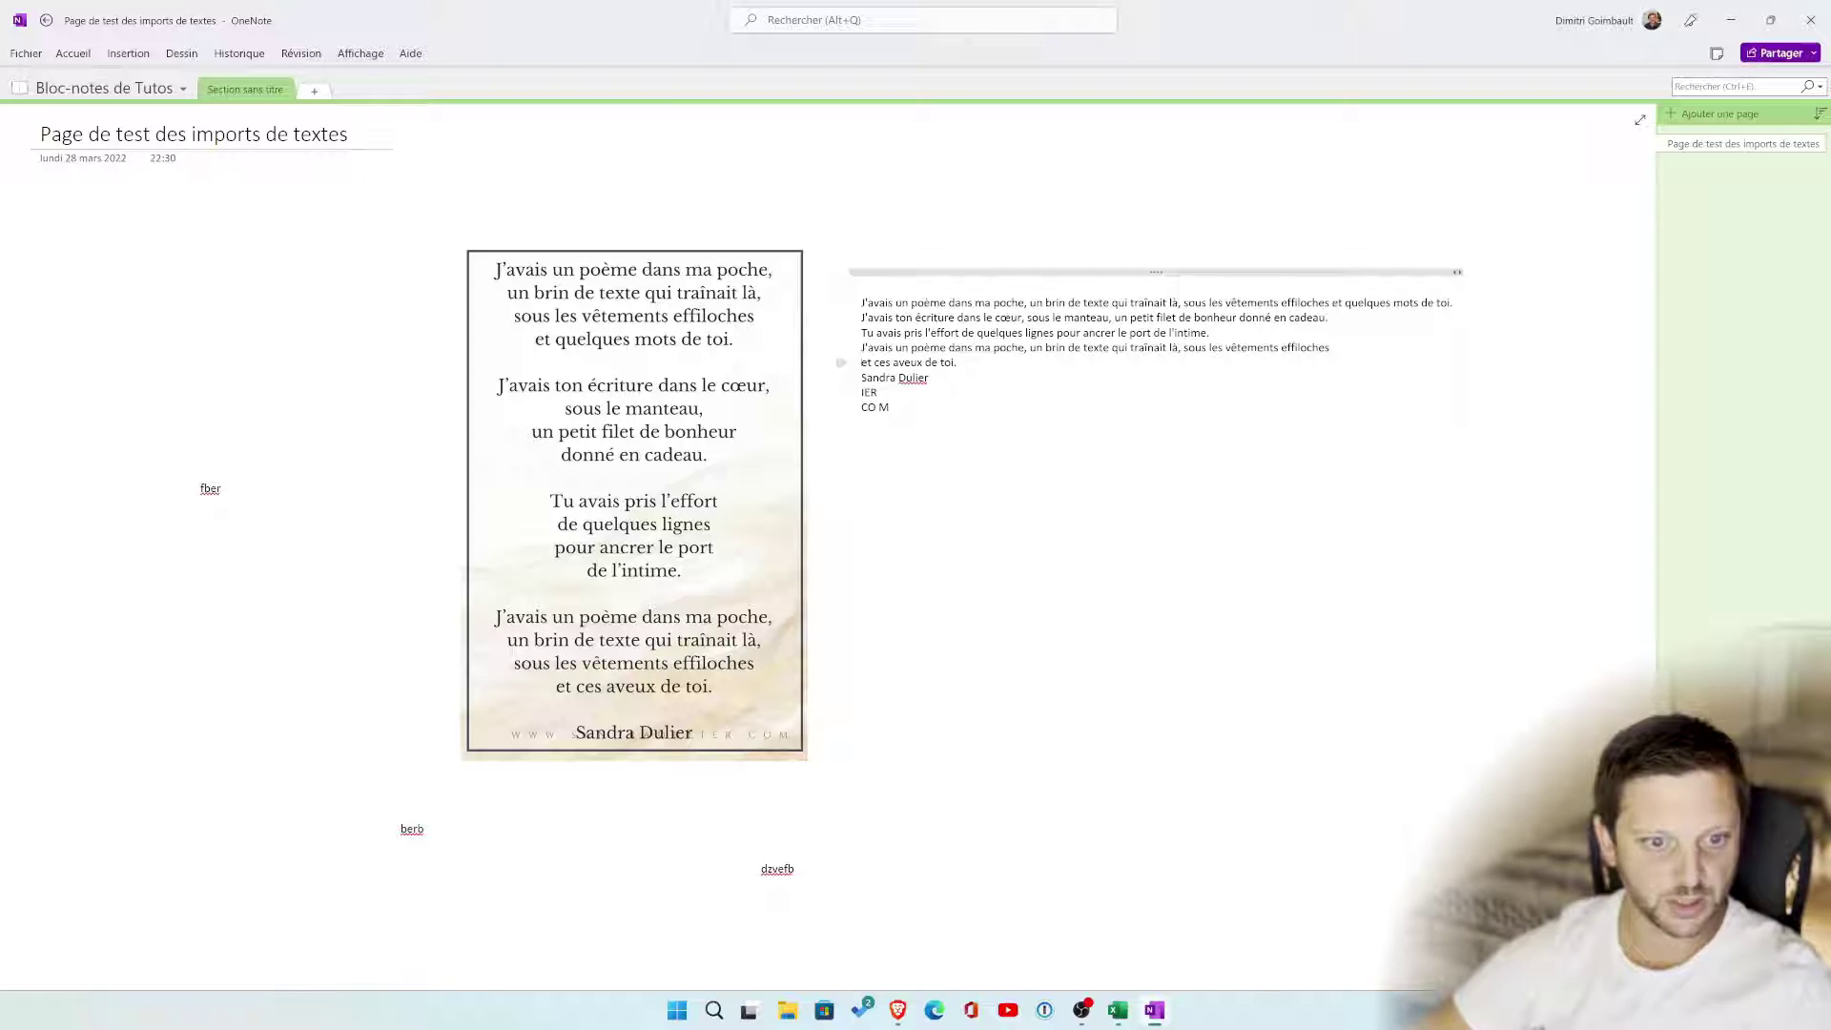
key("BackSpace")
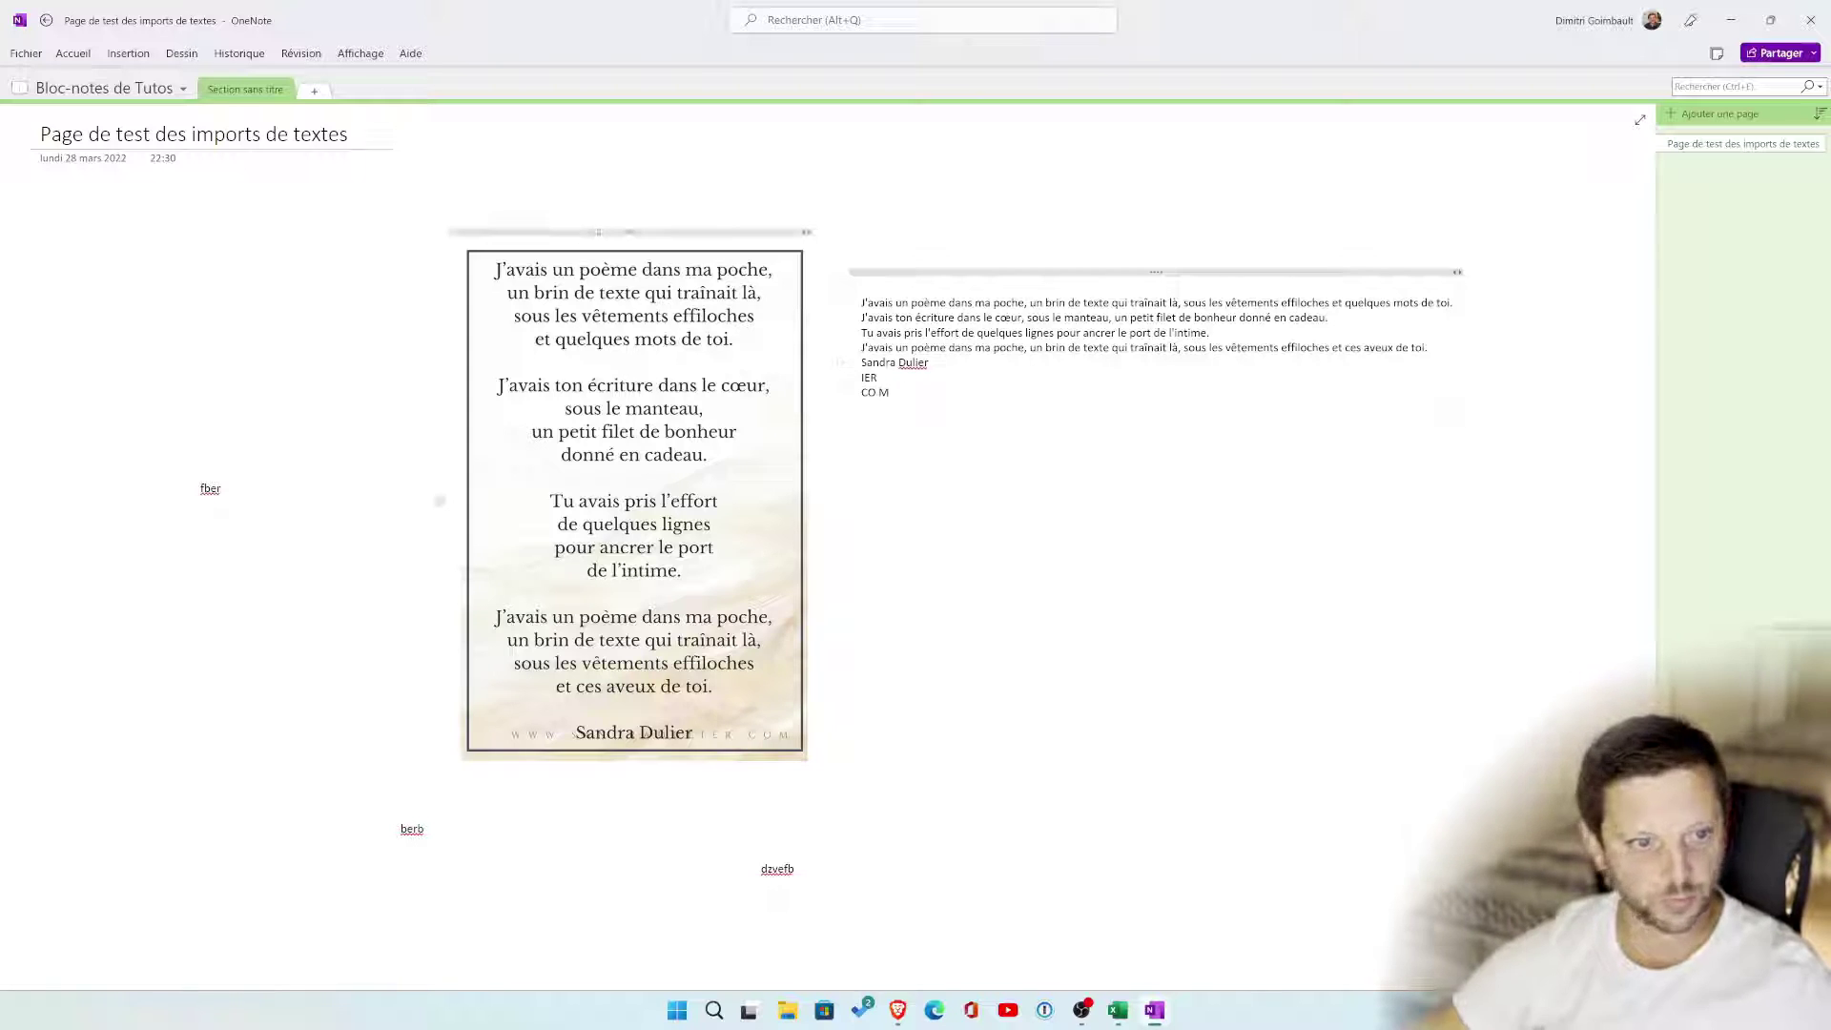
Delete the poem picture and the sample notes "fber", "berb" and "dzvefb", keeping only the extracted poem text
left_click_drag(574, 497, 211, 469)
key("Delete")
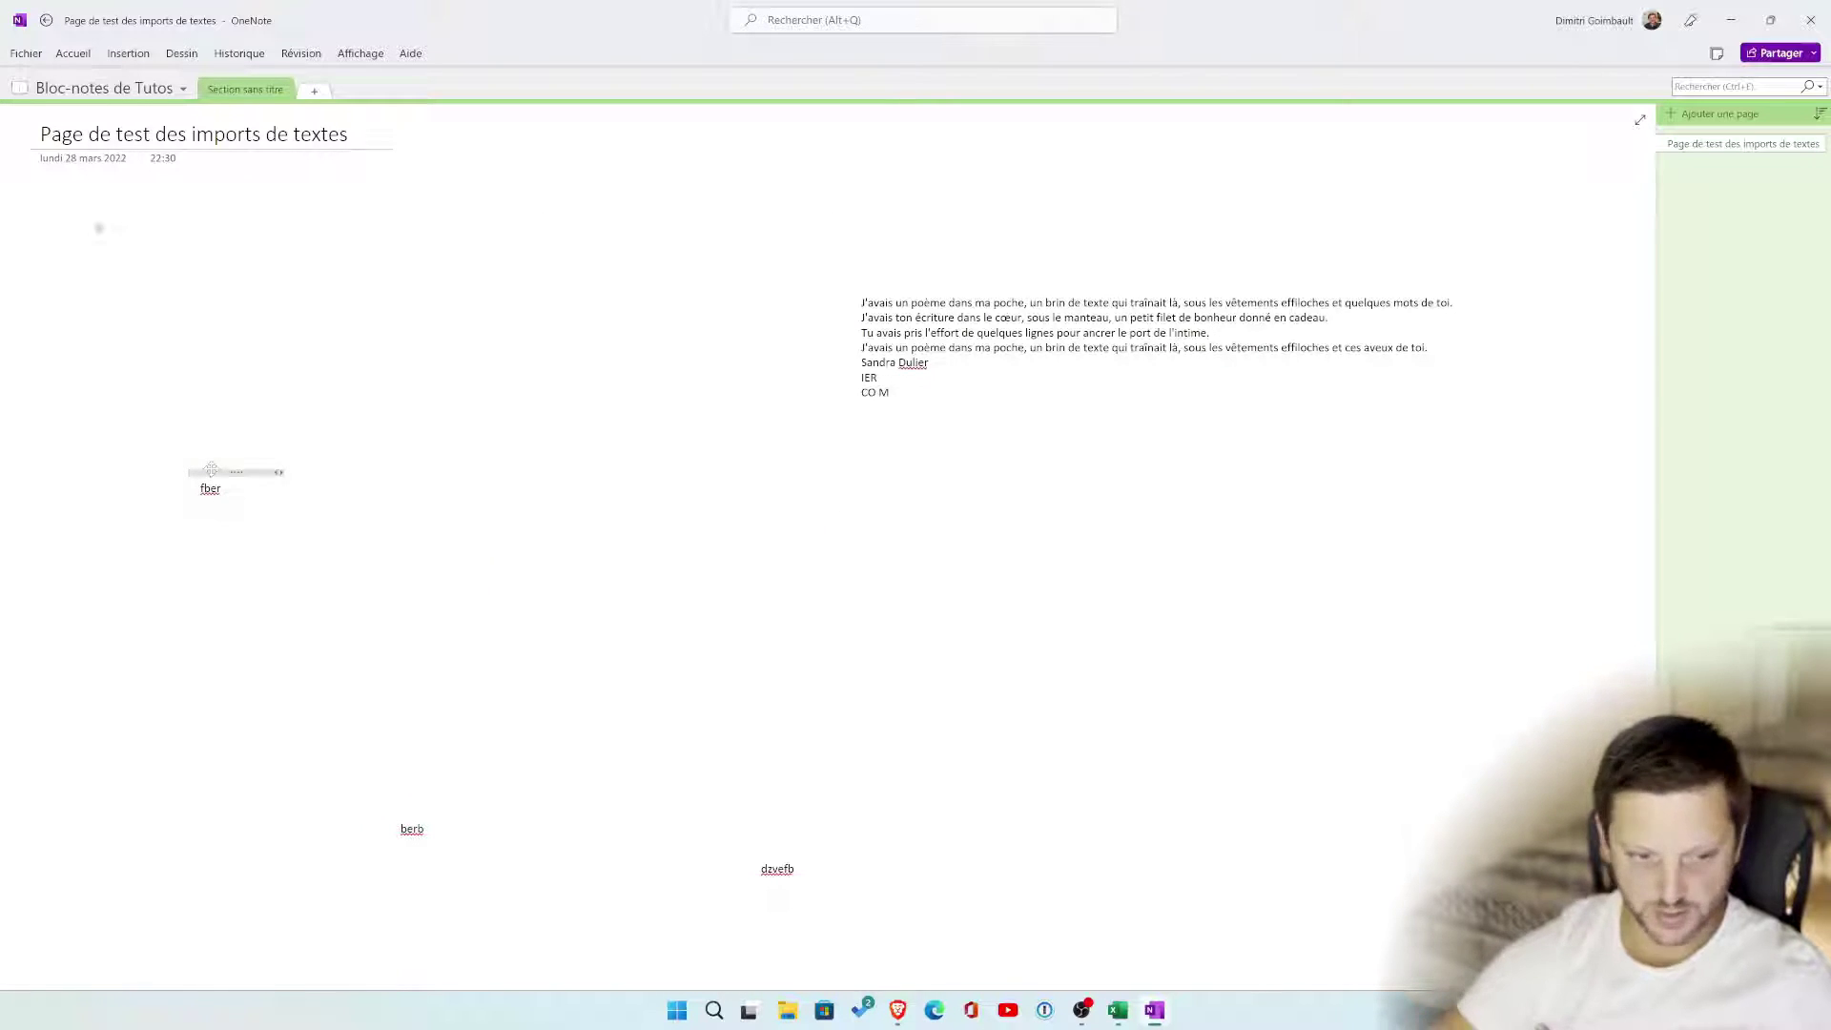
left_click(213, 473)
key("Delete")
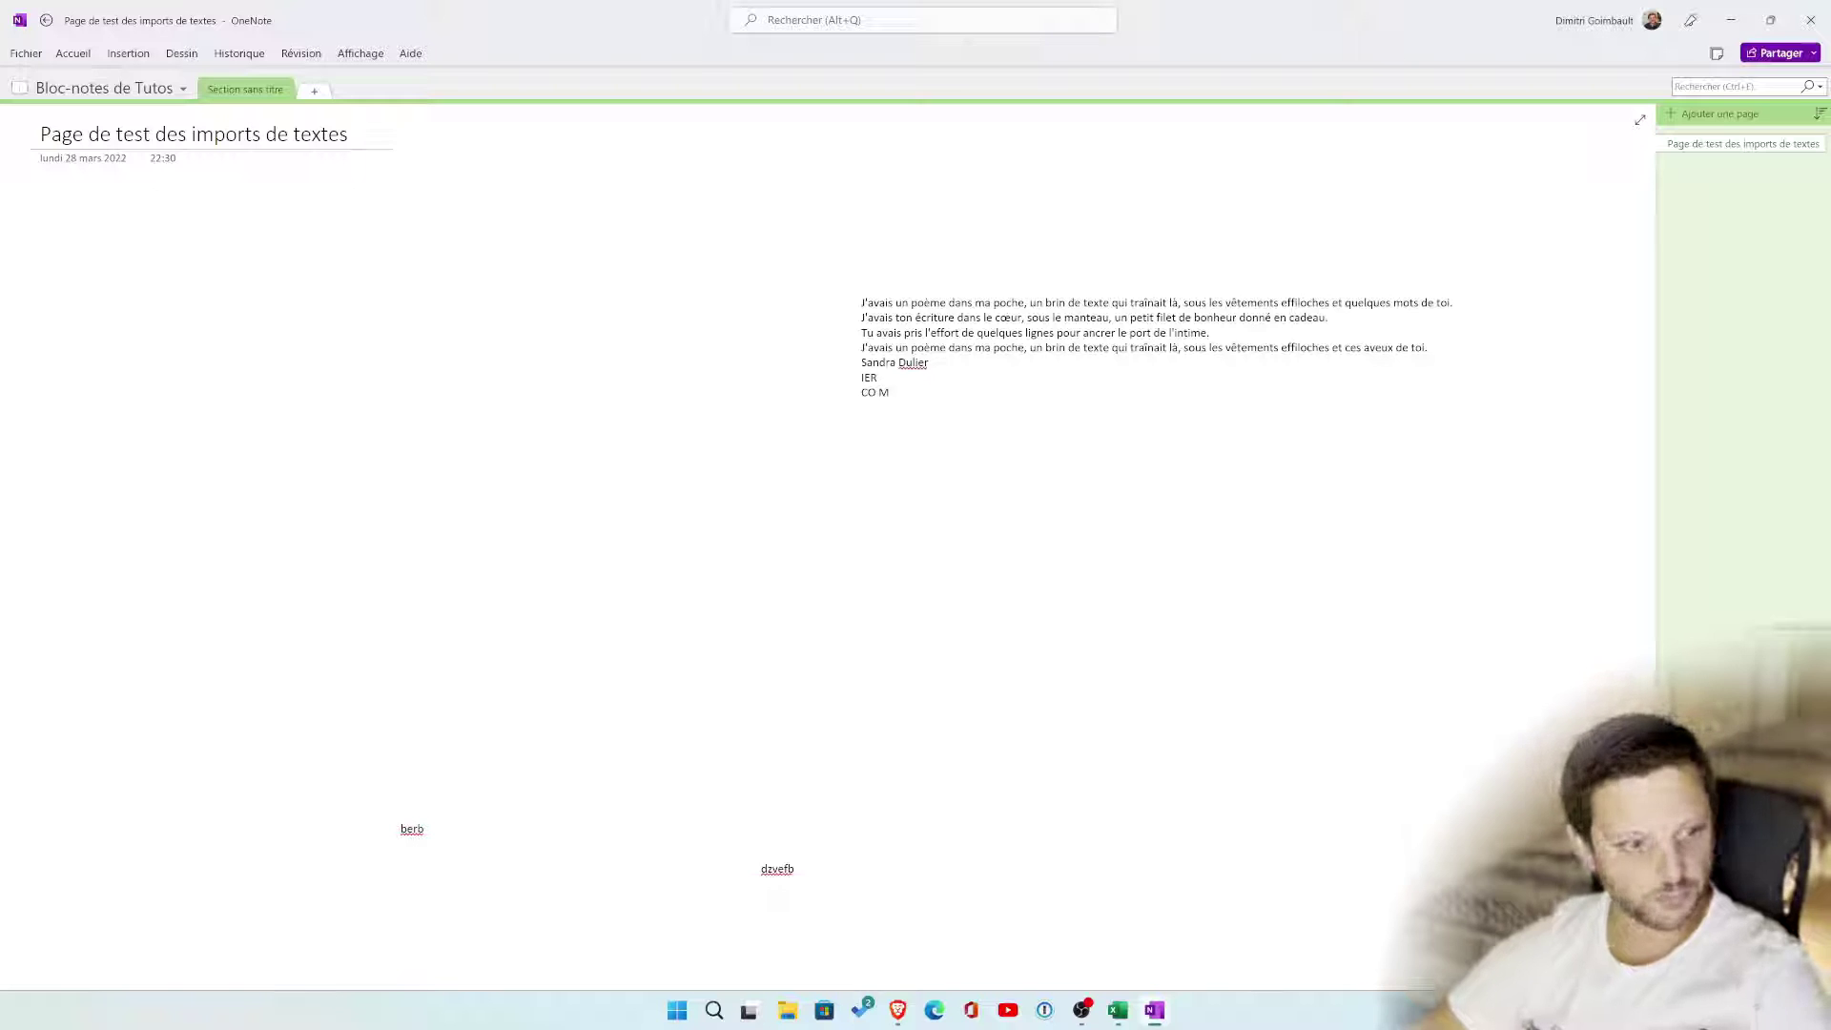
left_click(413, 812)
key("Delete")
key("Delete")
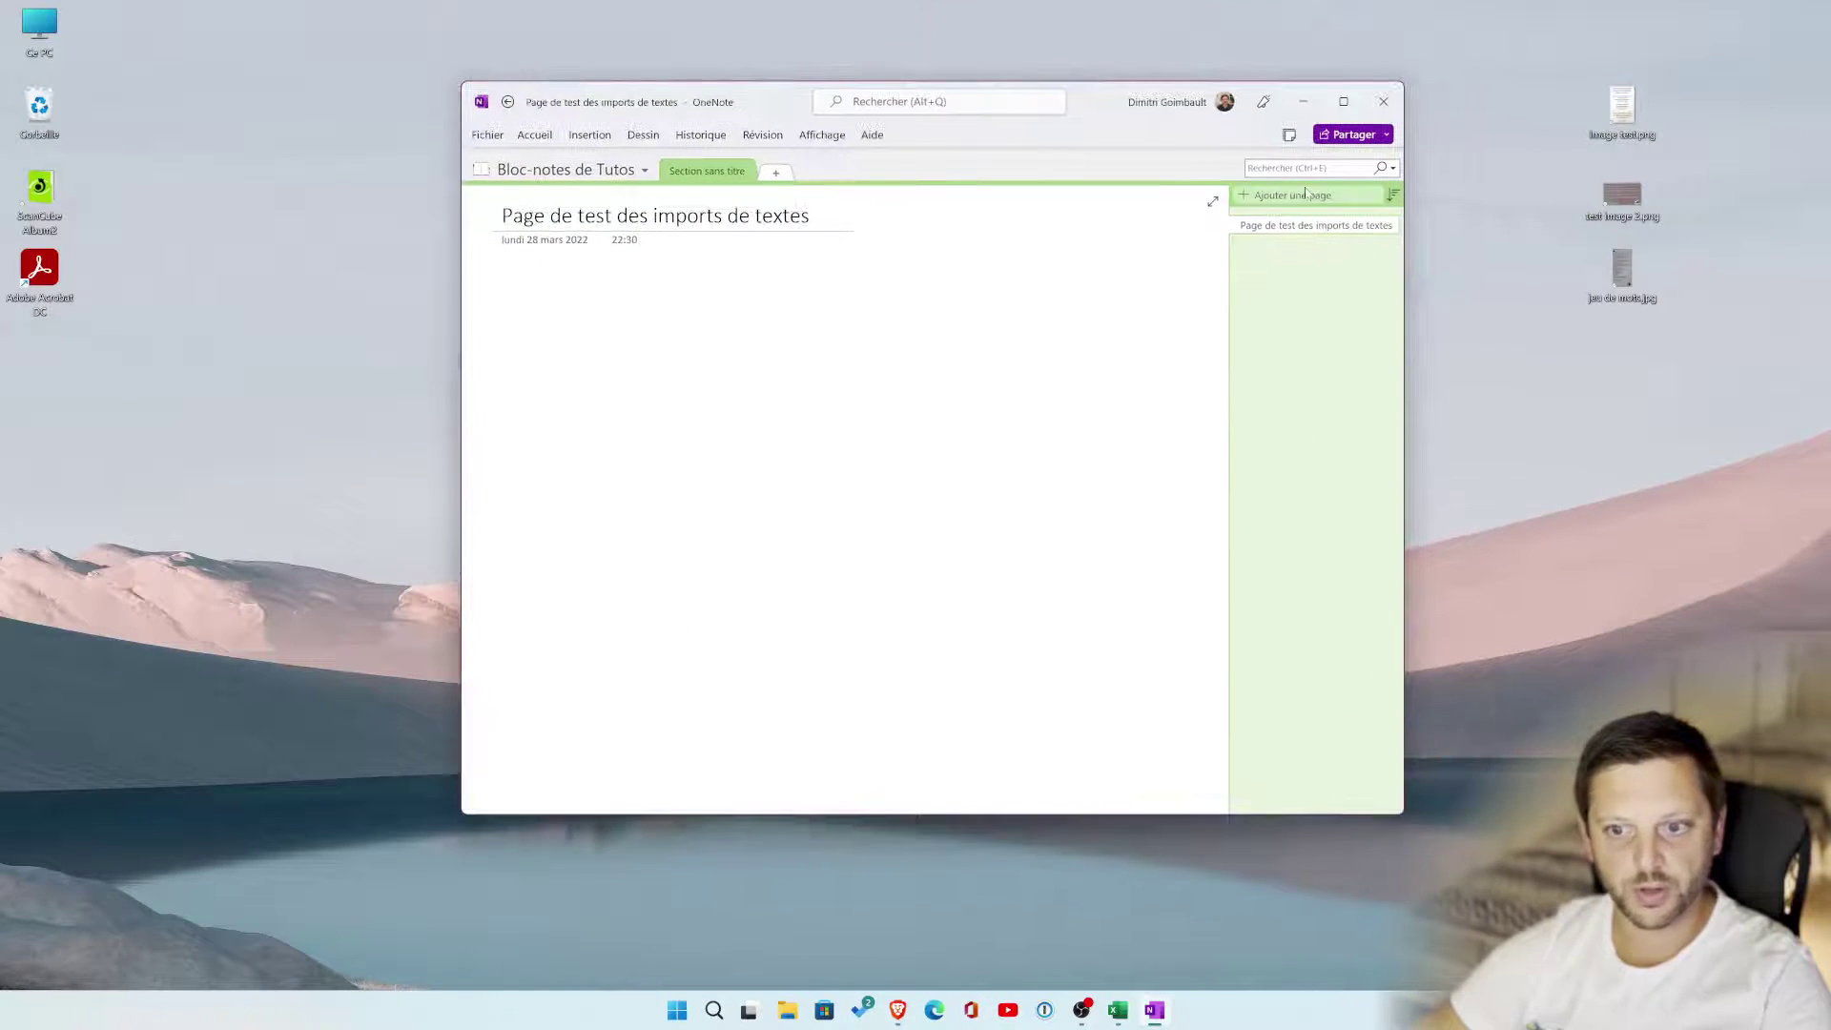
Add the "Il meurt lentement..." picture to the page, maximize the window, and enlarge the picture until its text is readable
key("ctrl+v")
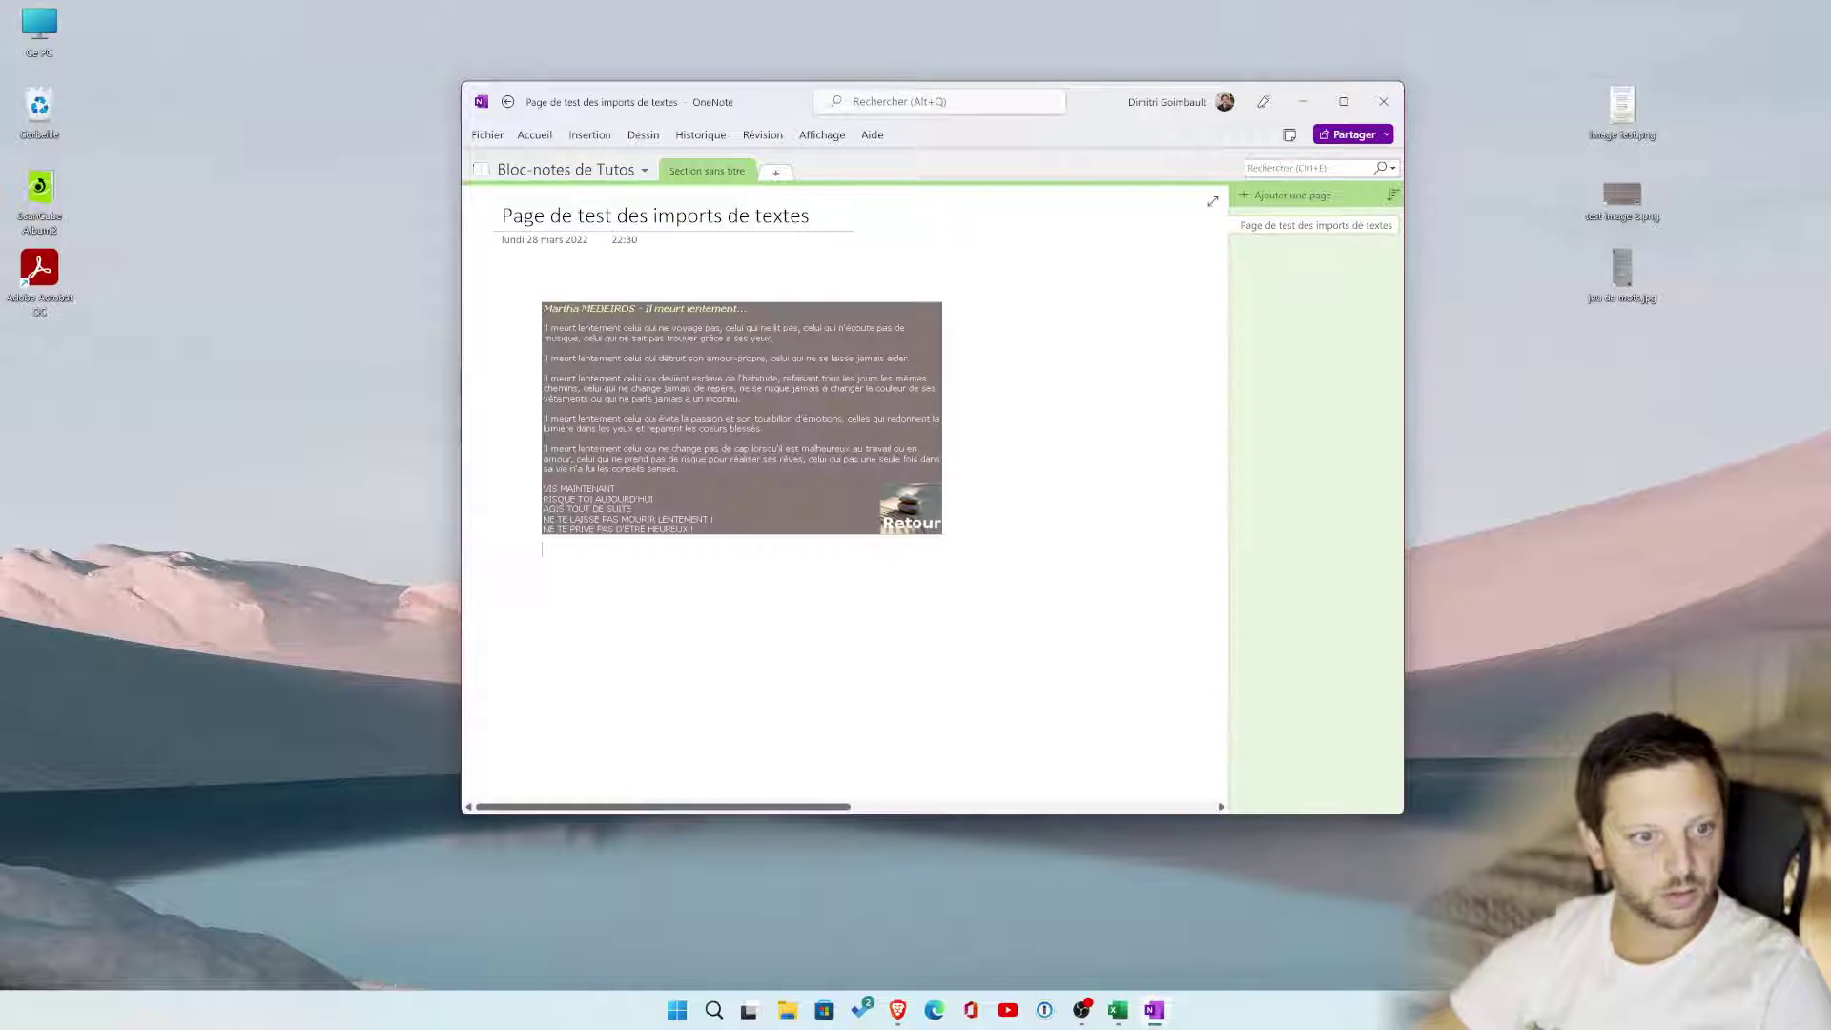
left_click(1343, 103)
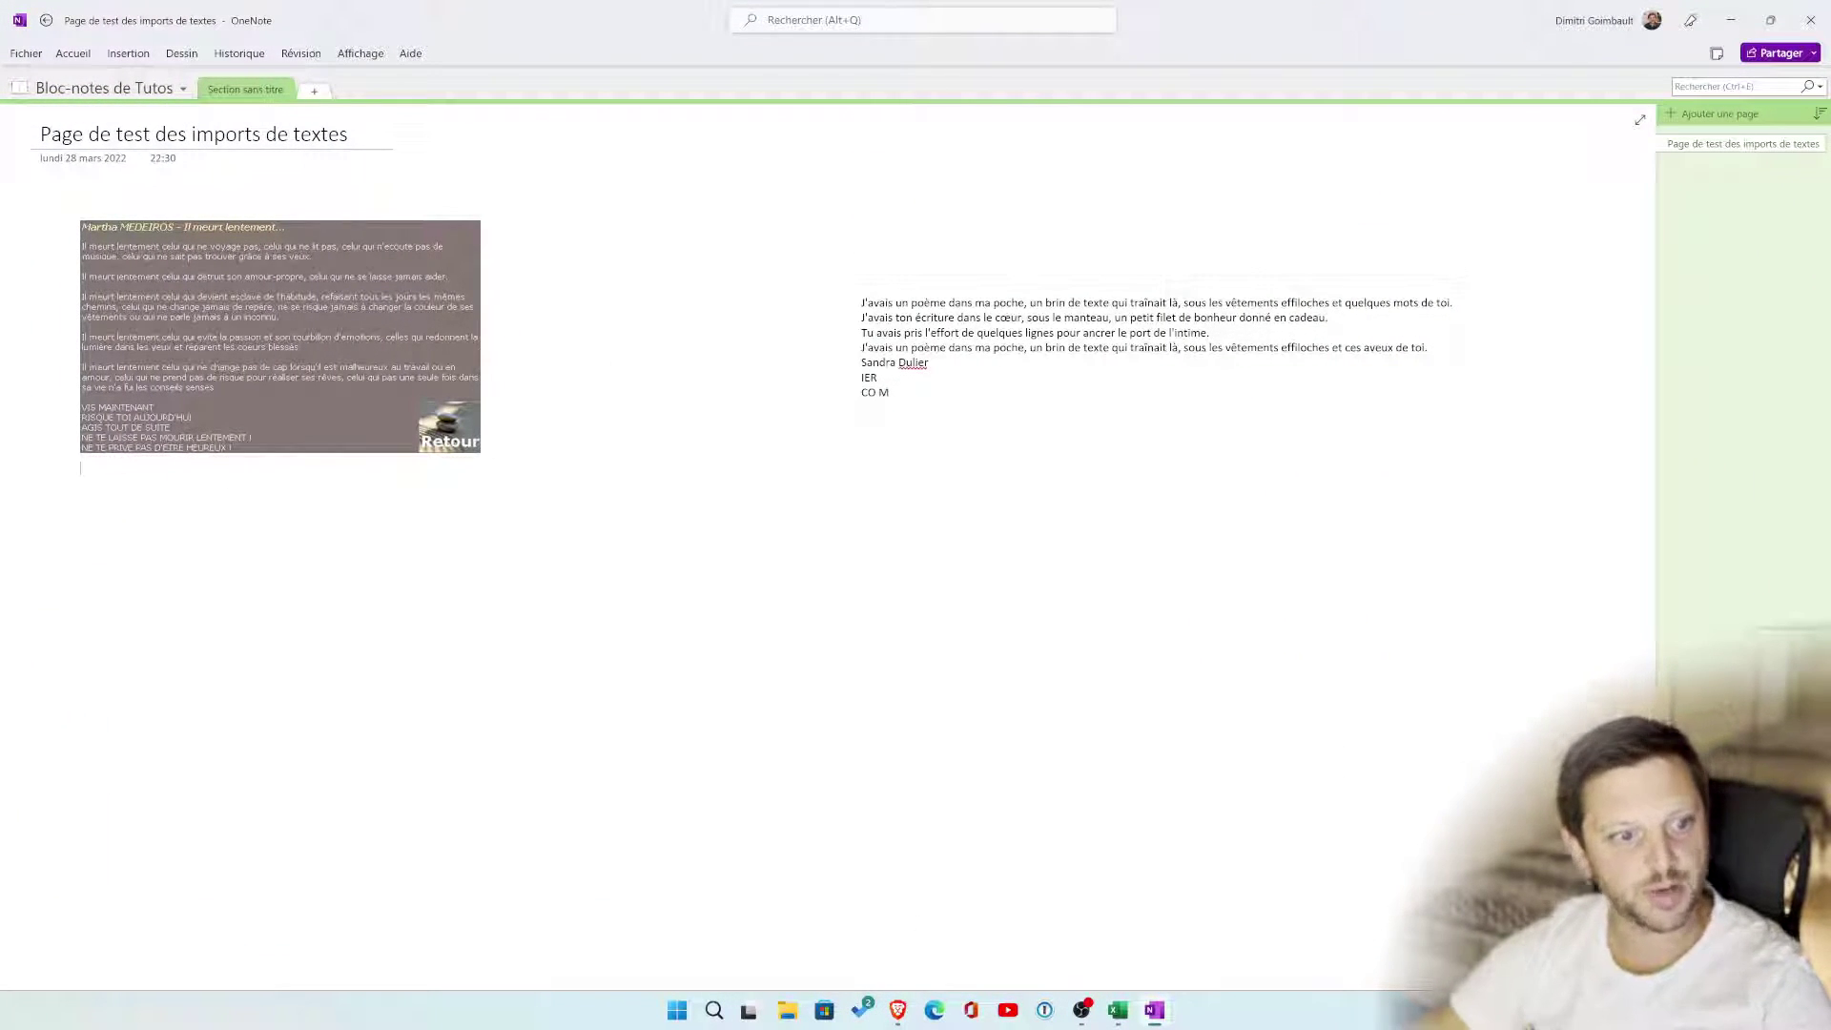
left_click_drag(493, 461, 720, 594)
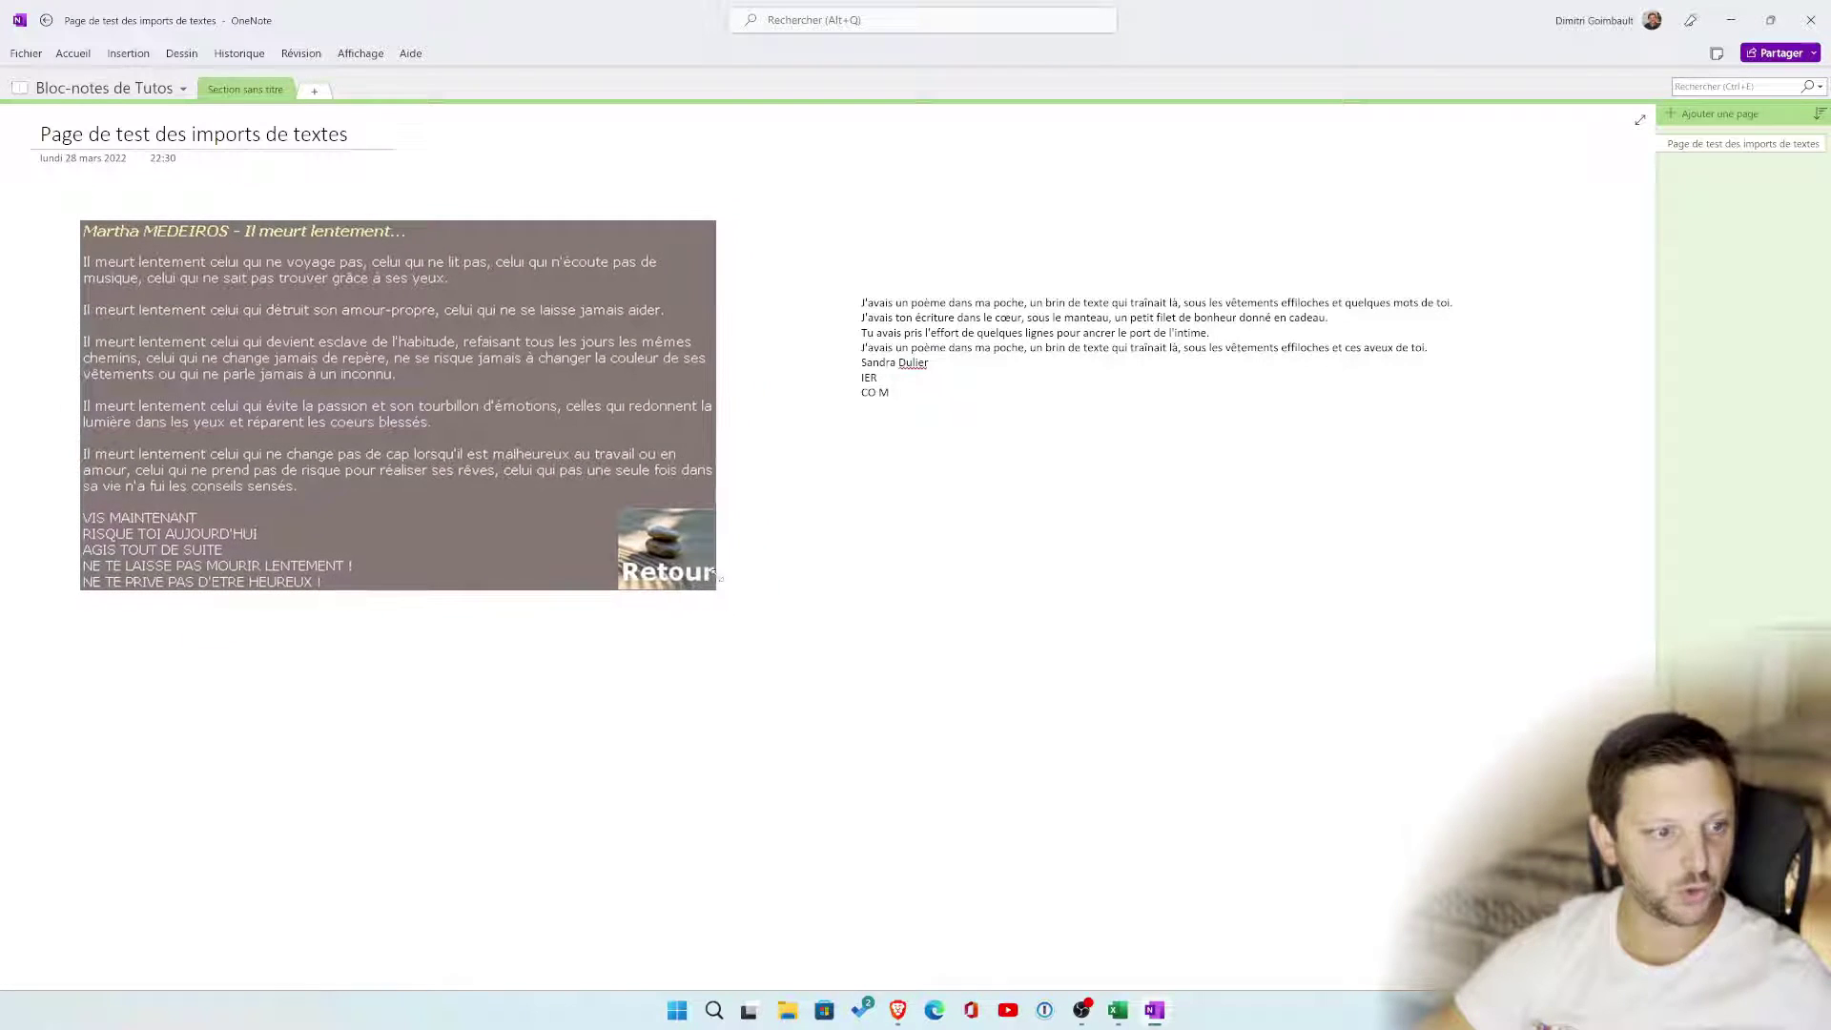
Copy the text contained in the "Il meurt lentement..." picture and paste it in the empty area below the poem text
right_click(535, 236)
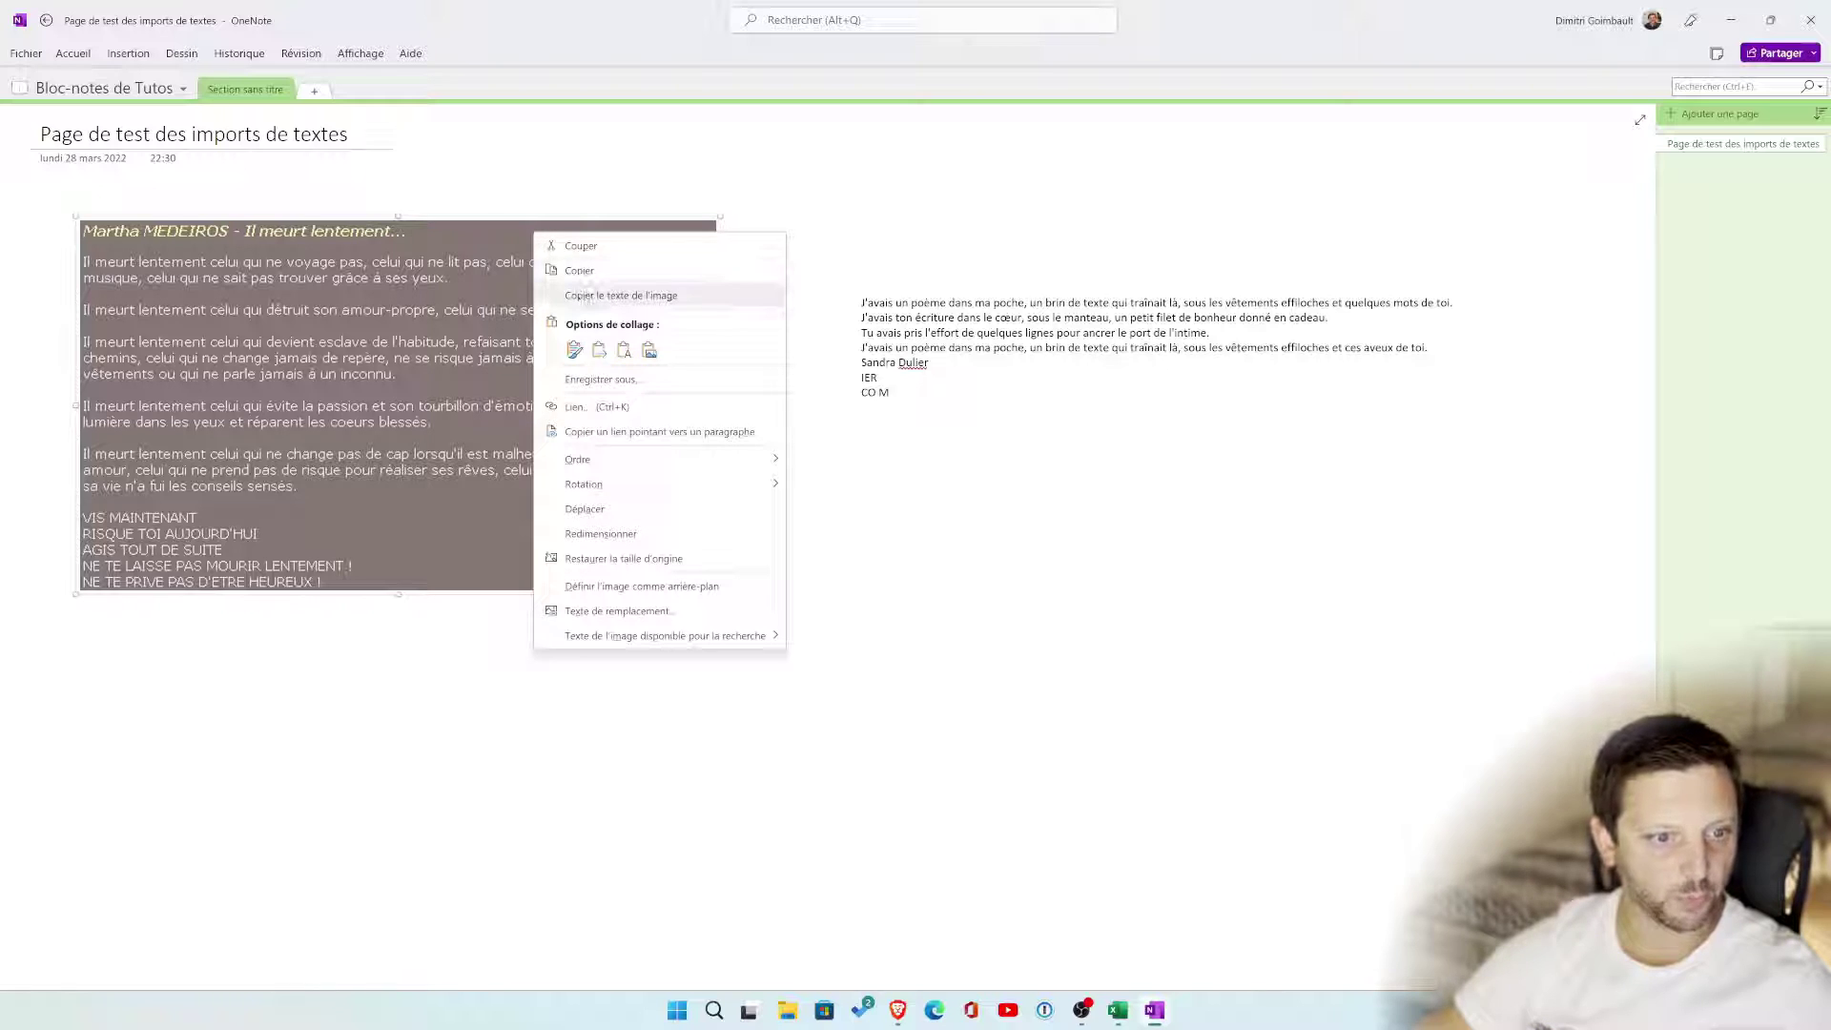
left_click(593, 297)
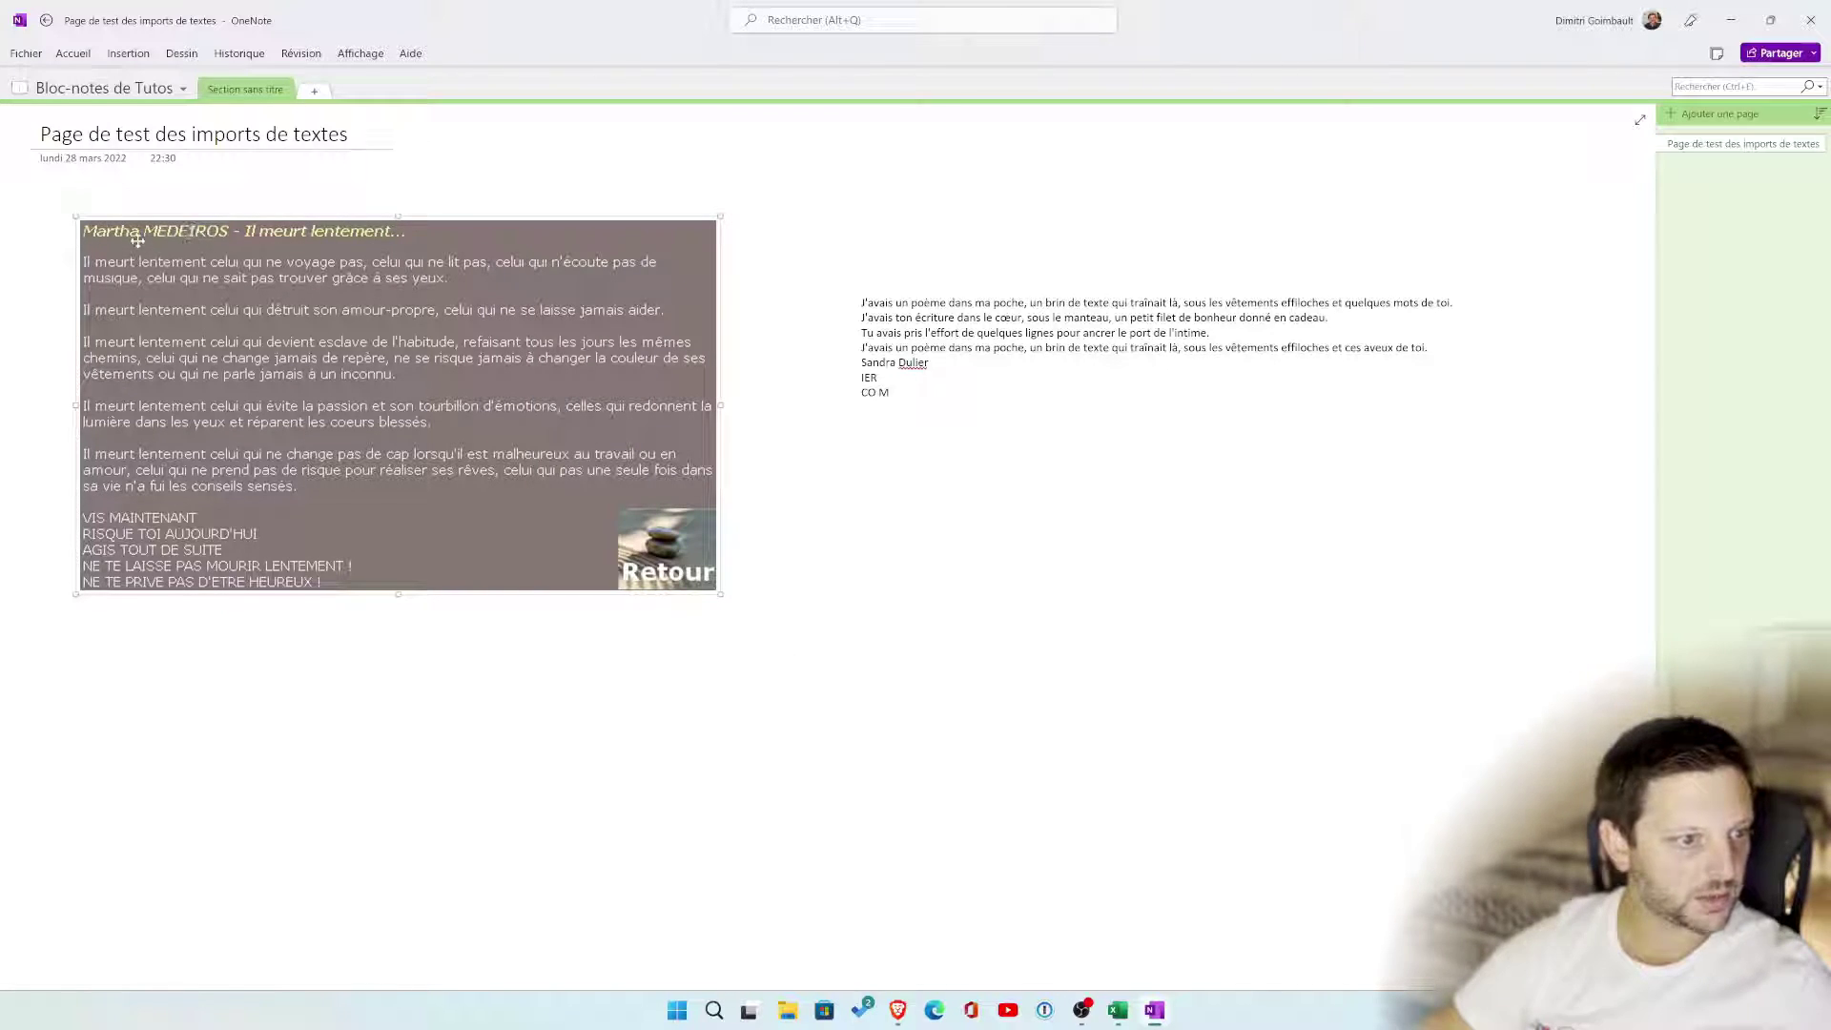
right_click(379, 408)
left_click(465, 471)
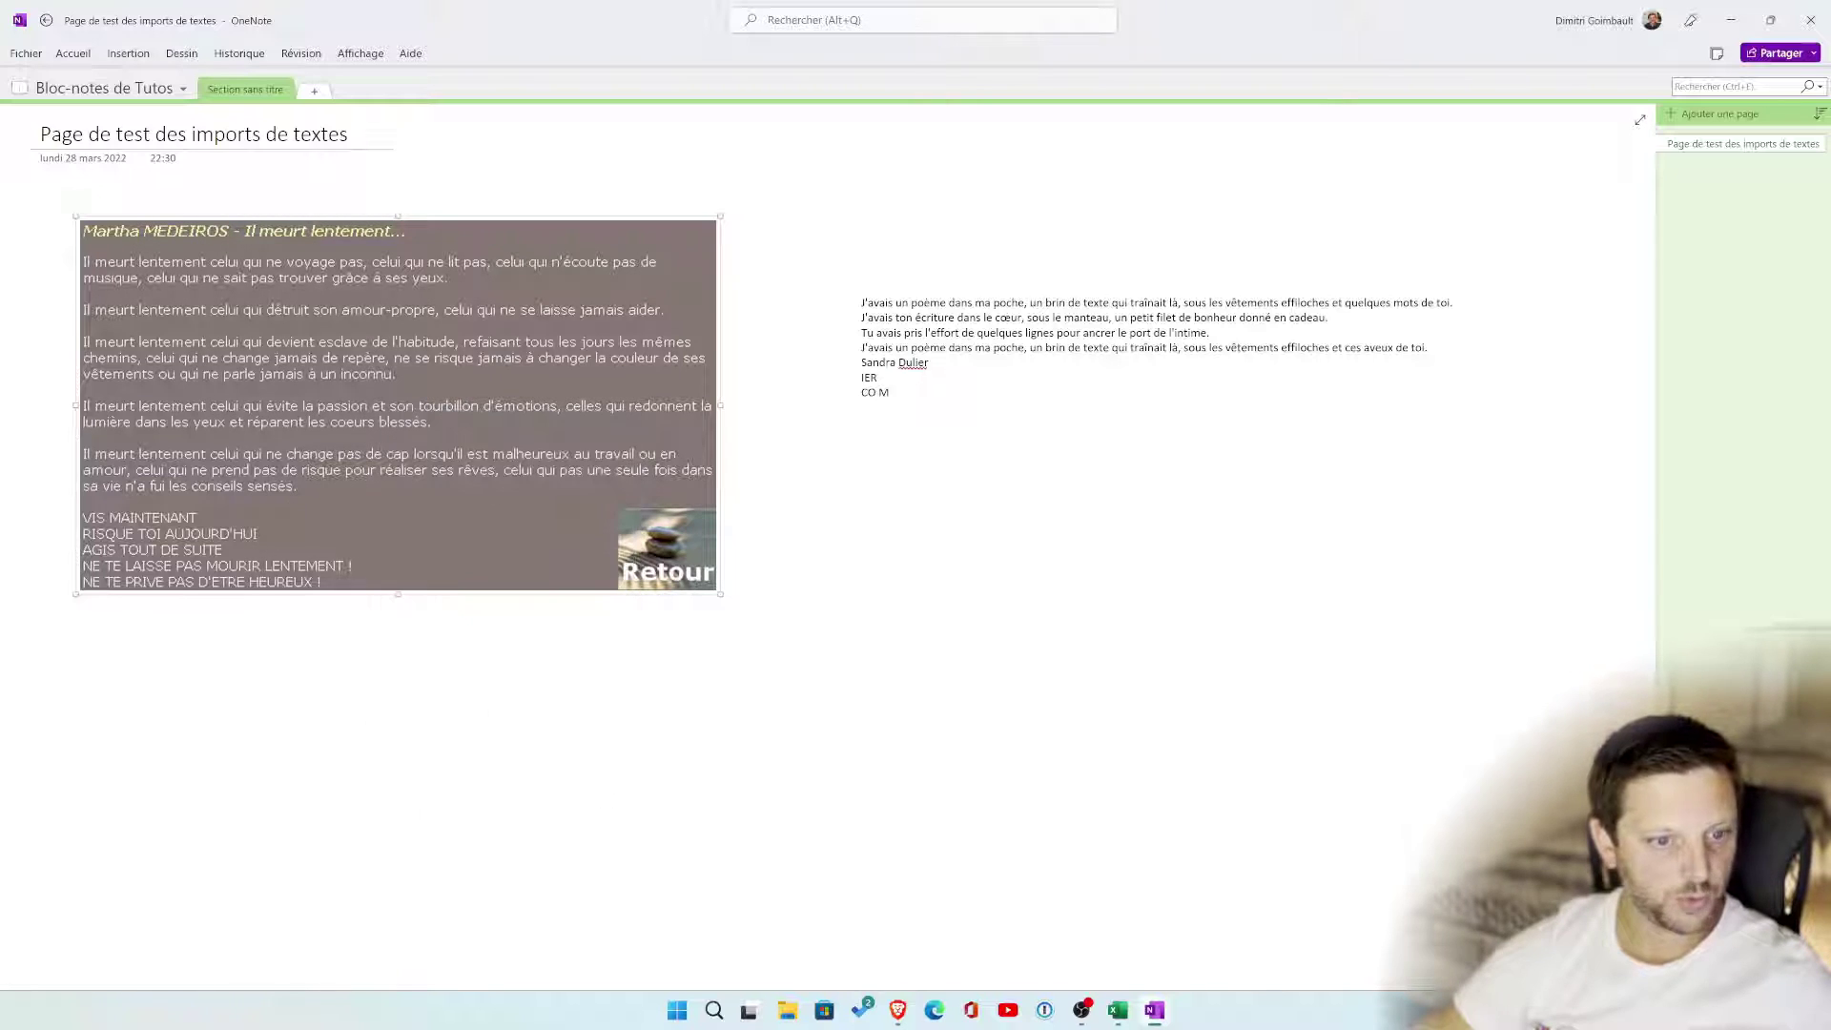
left_click(902, 747)
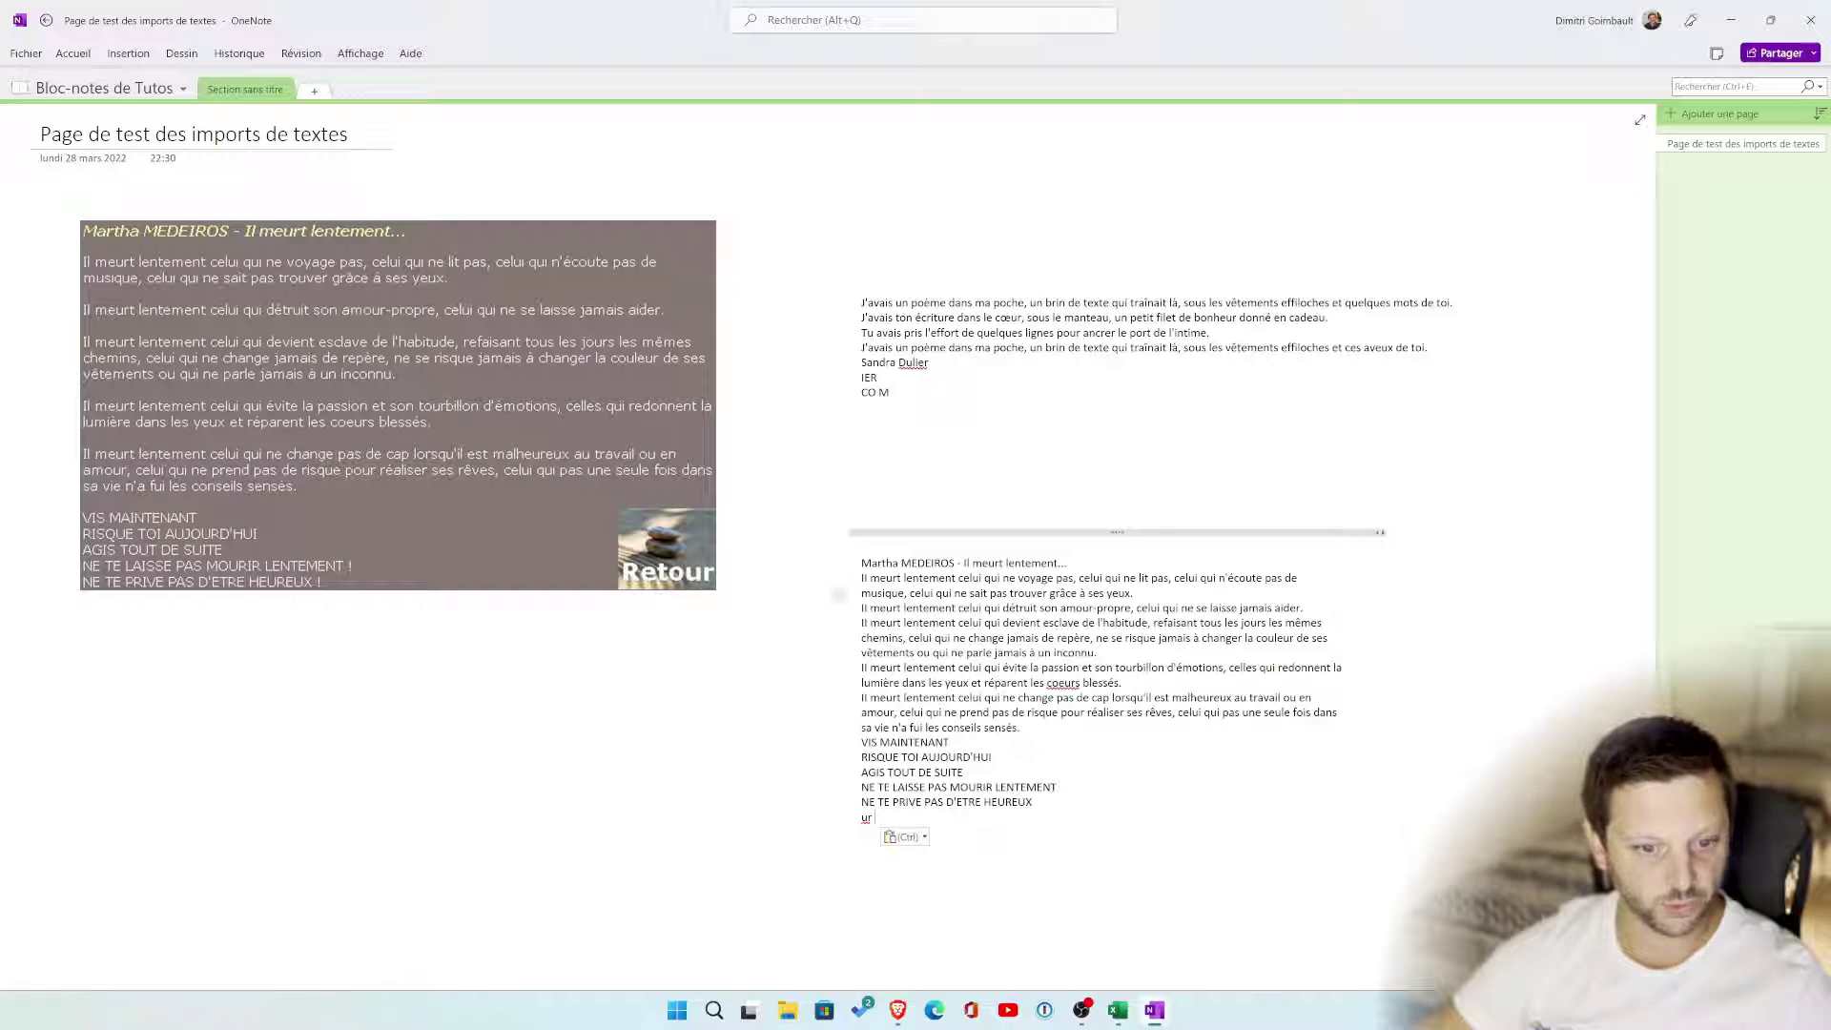
Remove the line breaks after "de", "les mêmes" and "couleur de ses" in the pasted "Il meurt lentement..." text
key("Delete")
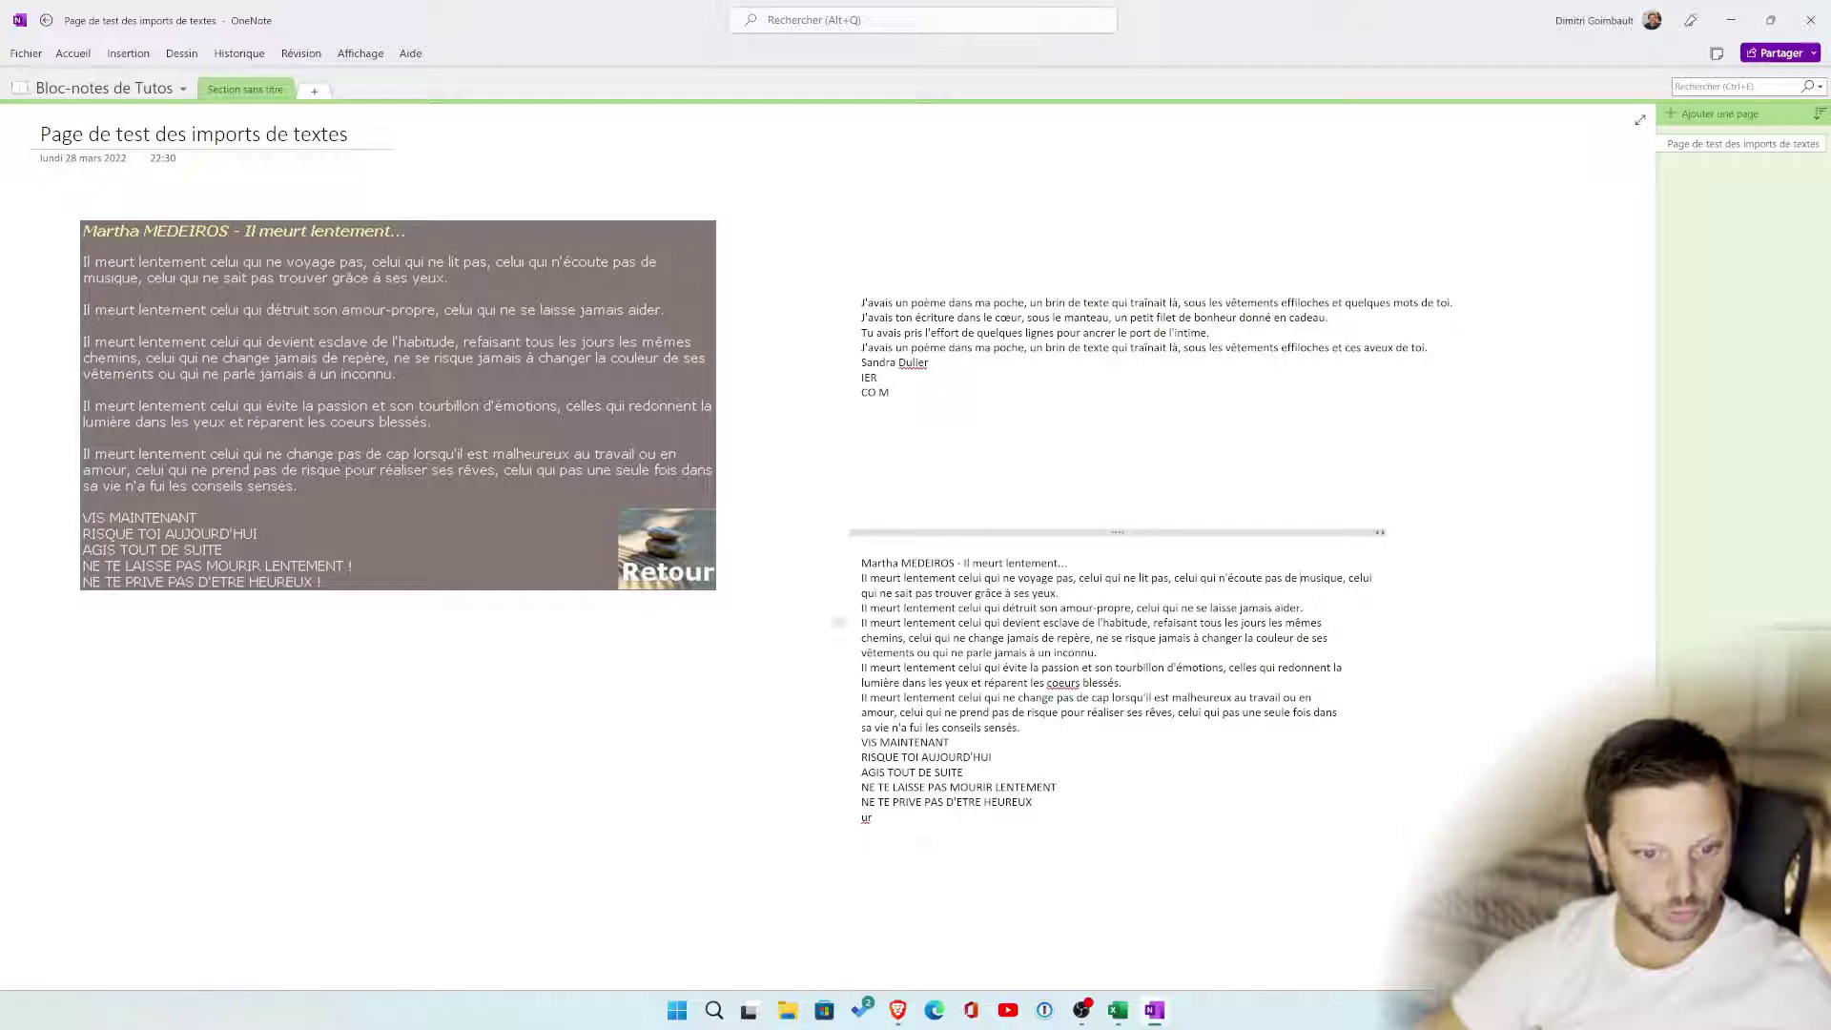
key("Delete")
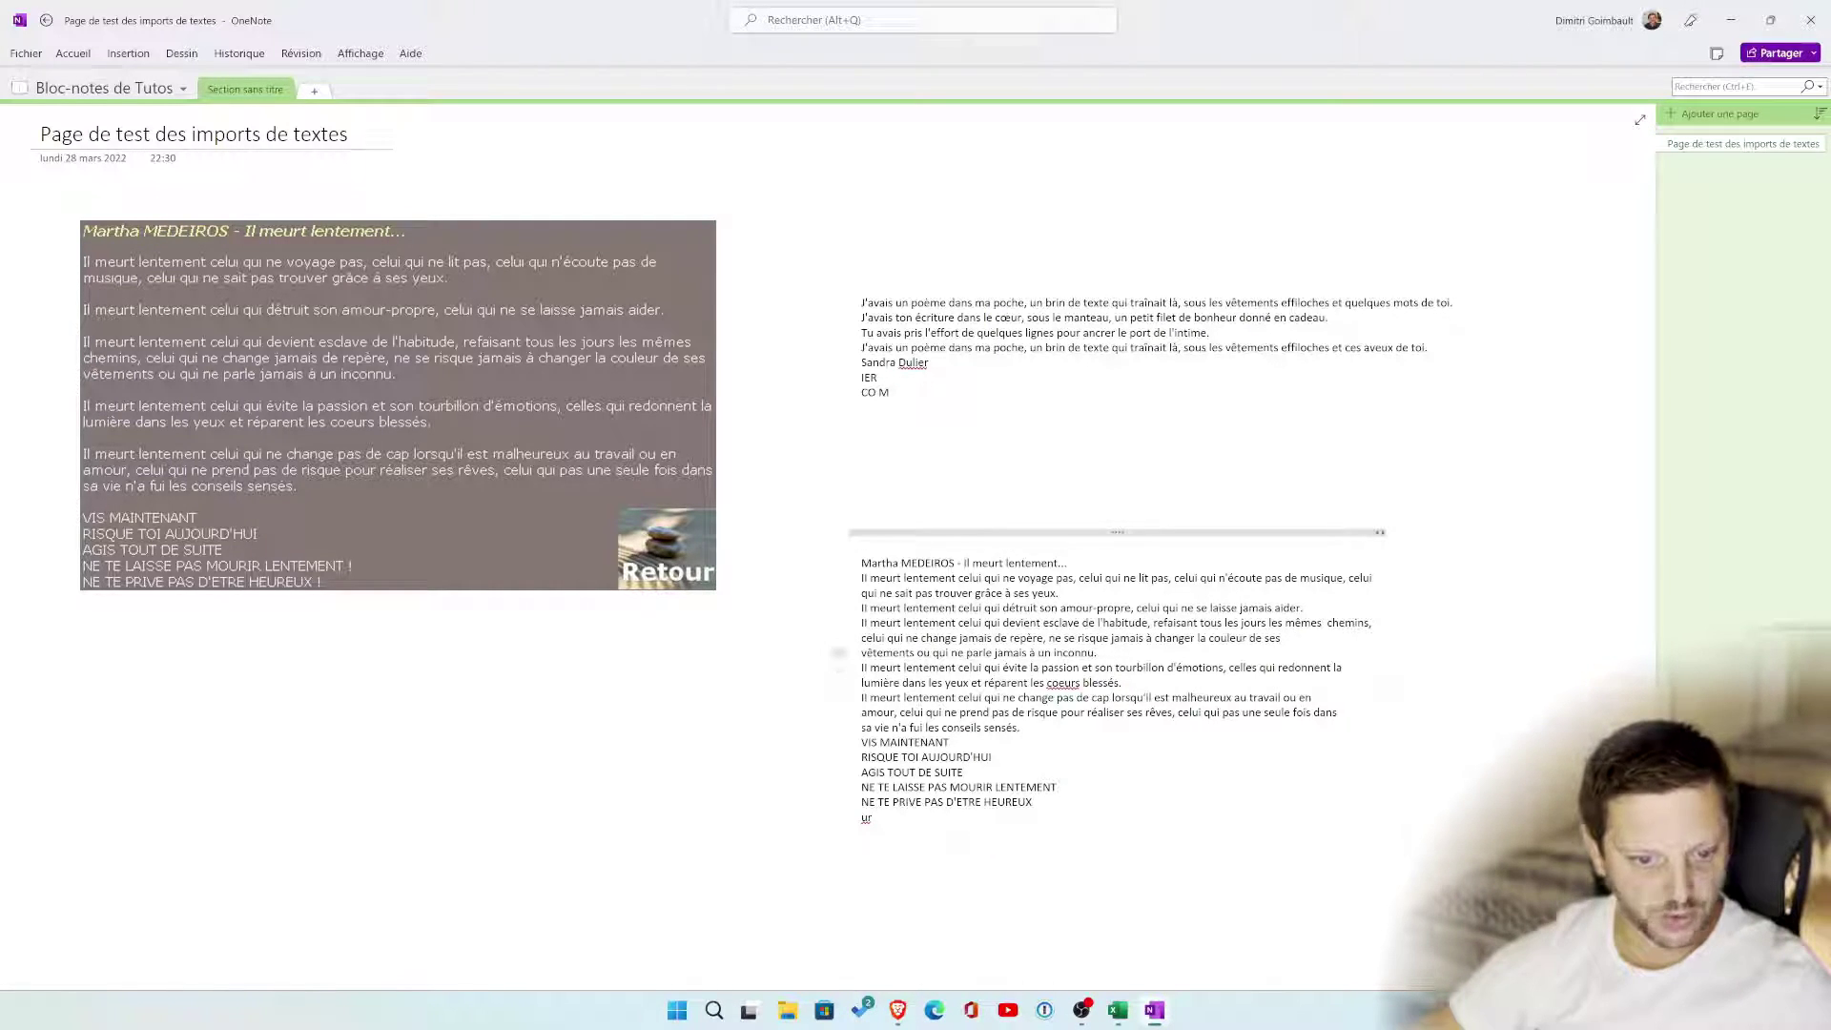
key("Delete")
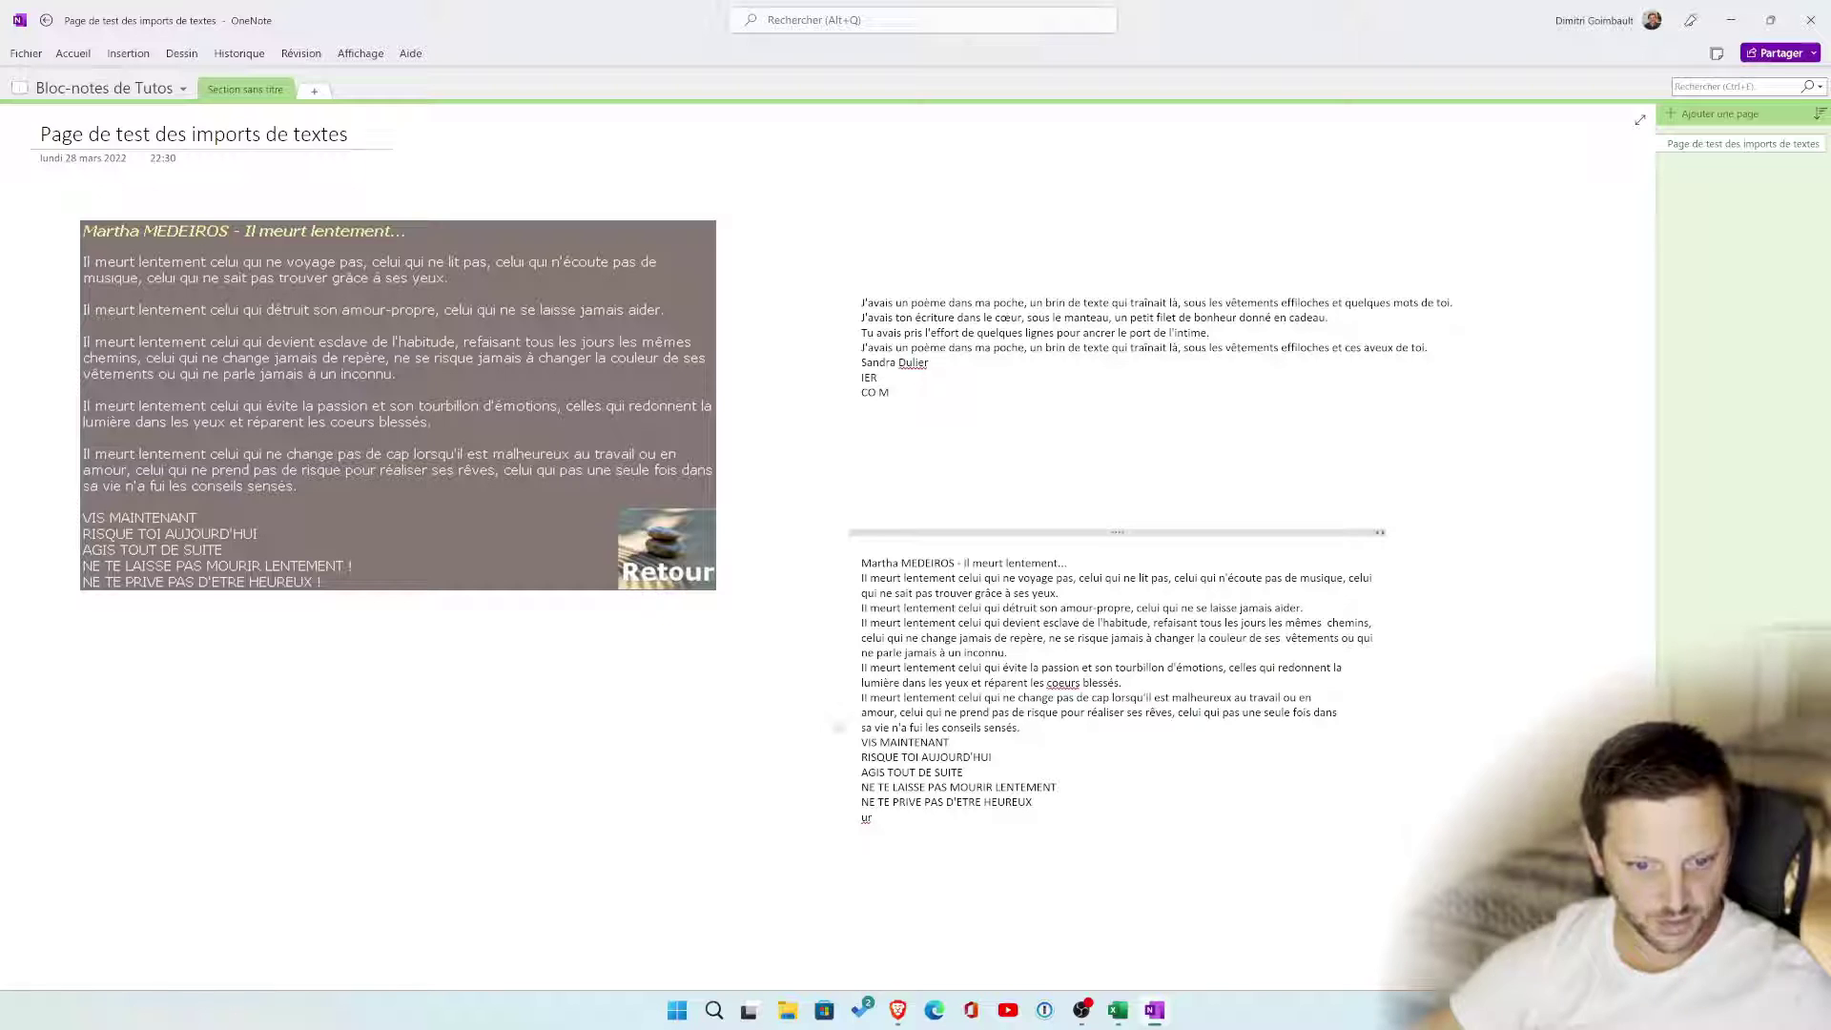
Move the "Il meurt lentement..." text block up closer to the poem text and delete its source picture
left_click_drag(1151, 534, 1151, 473)
left_click(501, 223)
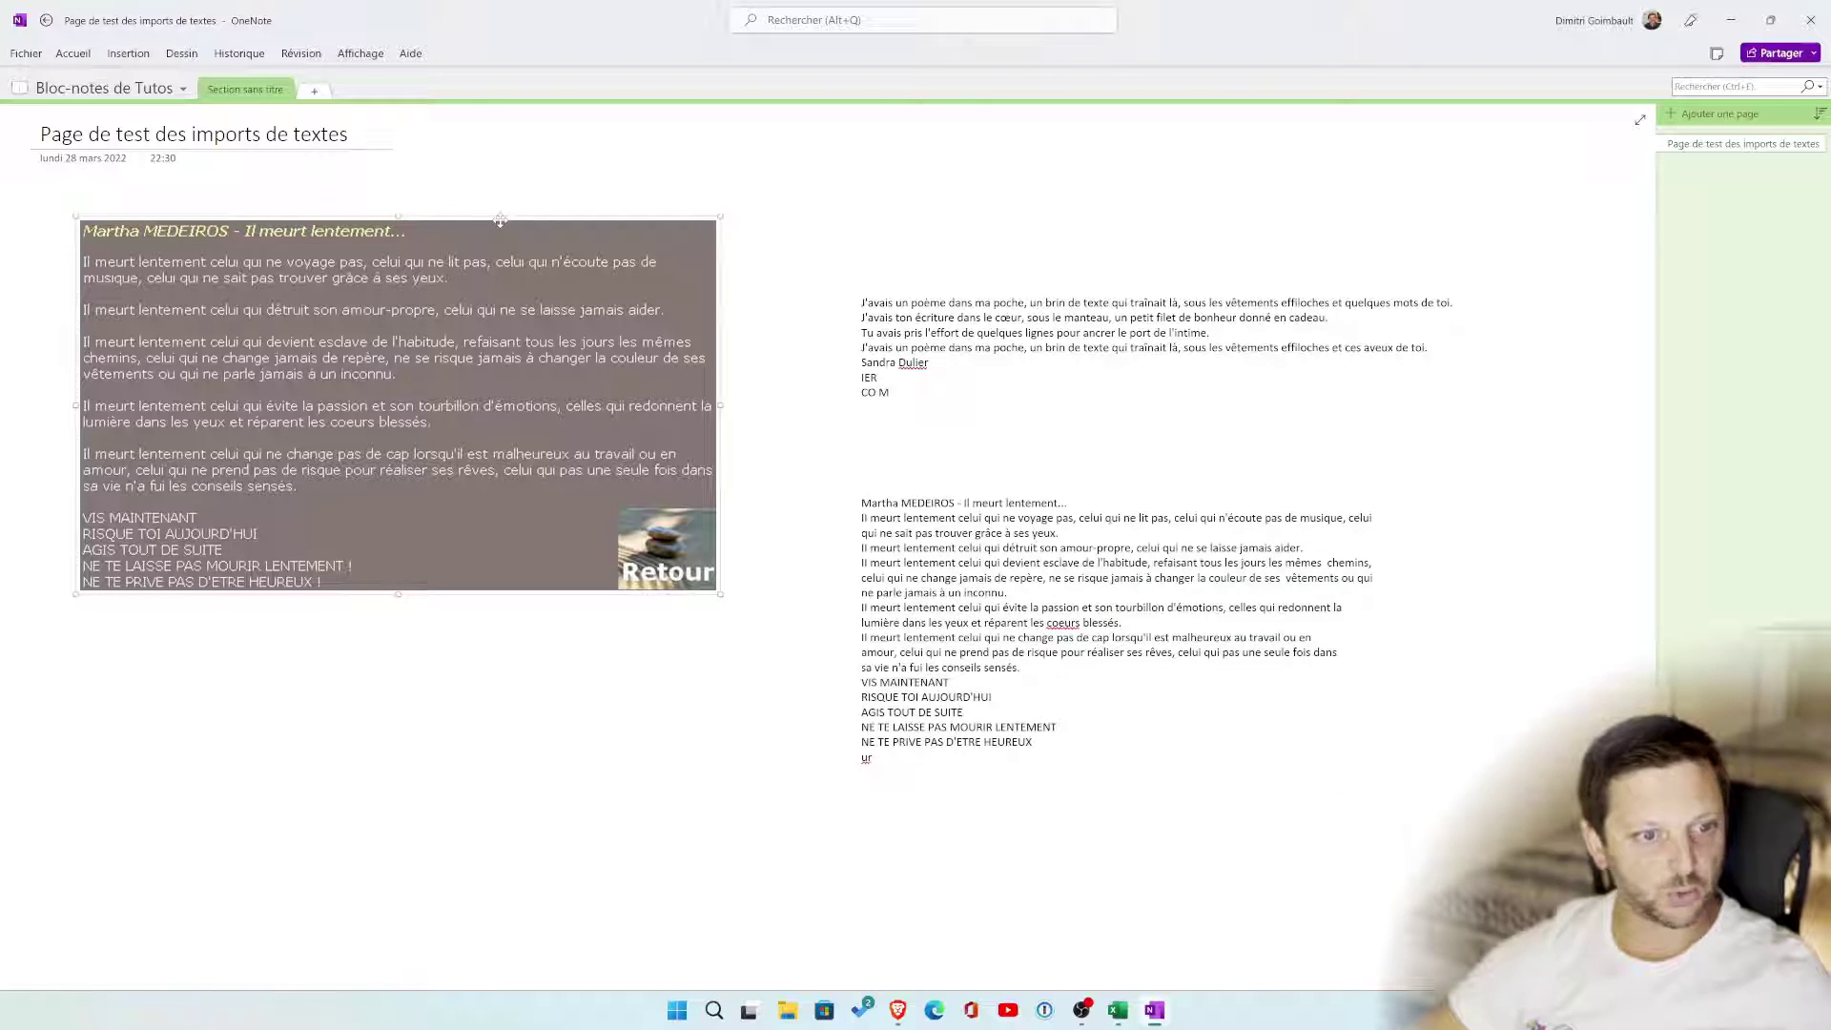
key("Delete")
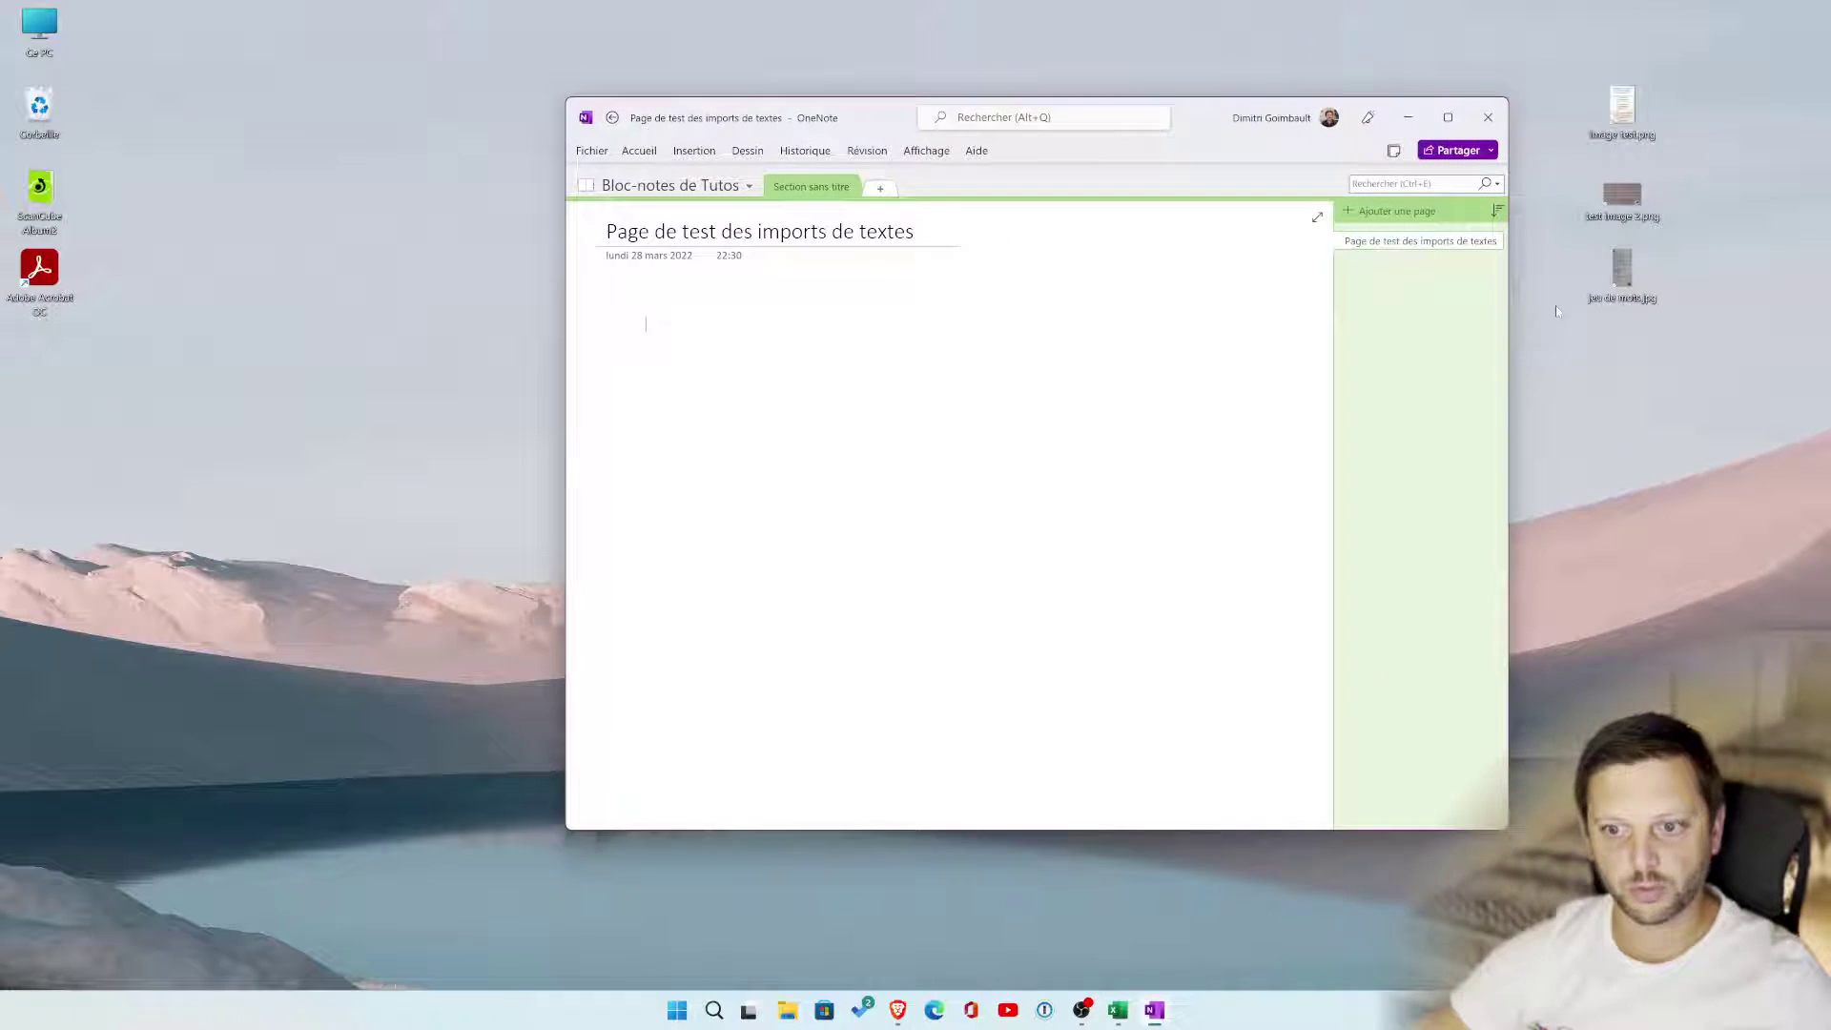
Add jeu de mots.jpg from the desktop to the page, maximize the window, enlarge the picture and place it at the page's left edge
left_click_drag(1619, 277, 735, 462)
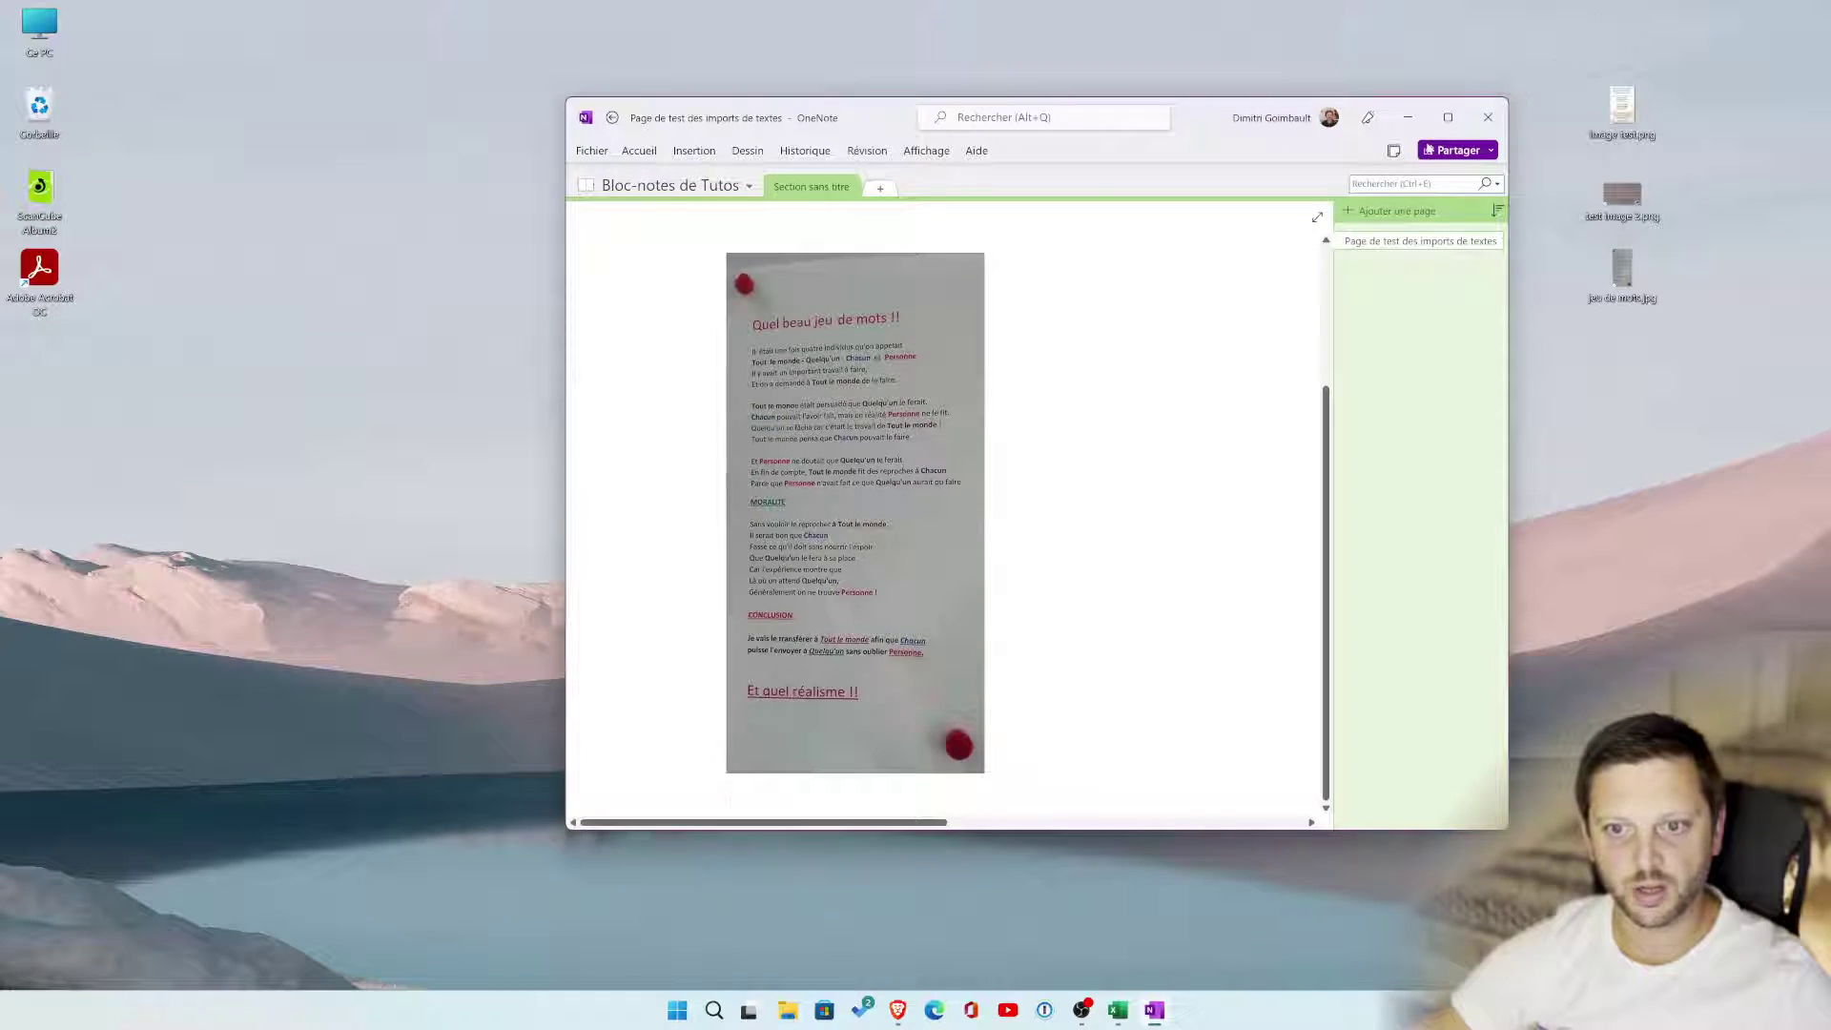
left_click(1448, 118)
left_click_drag(261, 384, 281, 243)
left_click_drag(444, 744, 565, 646)
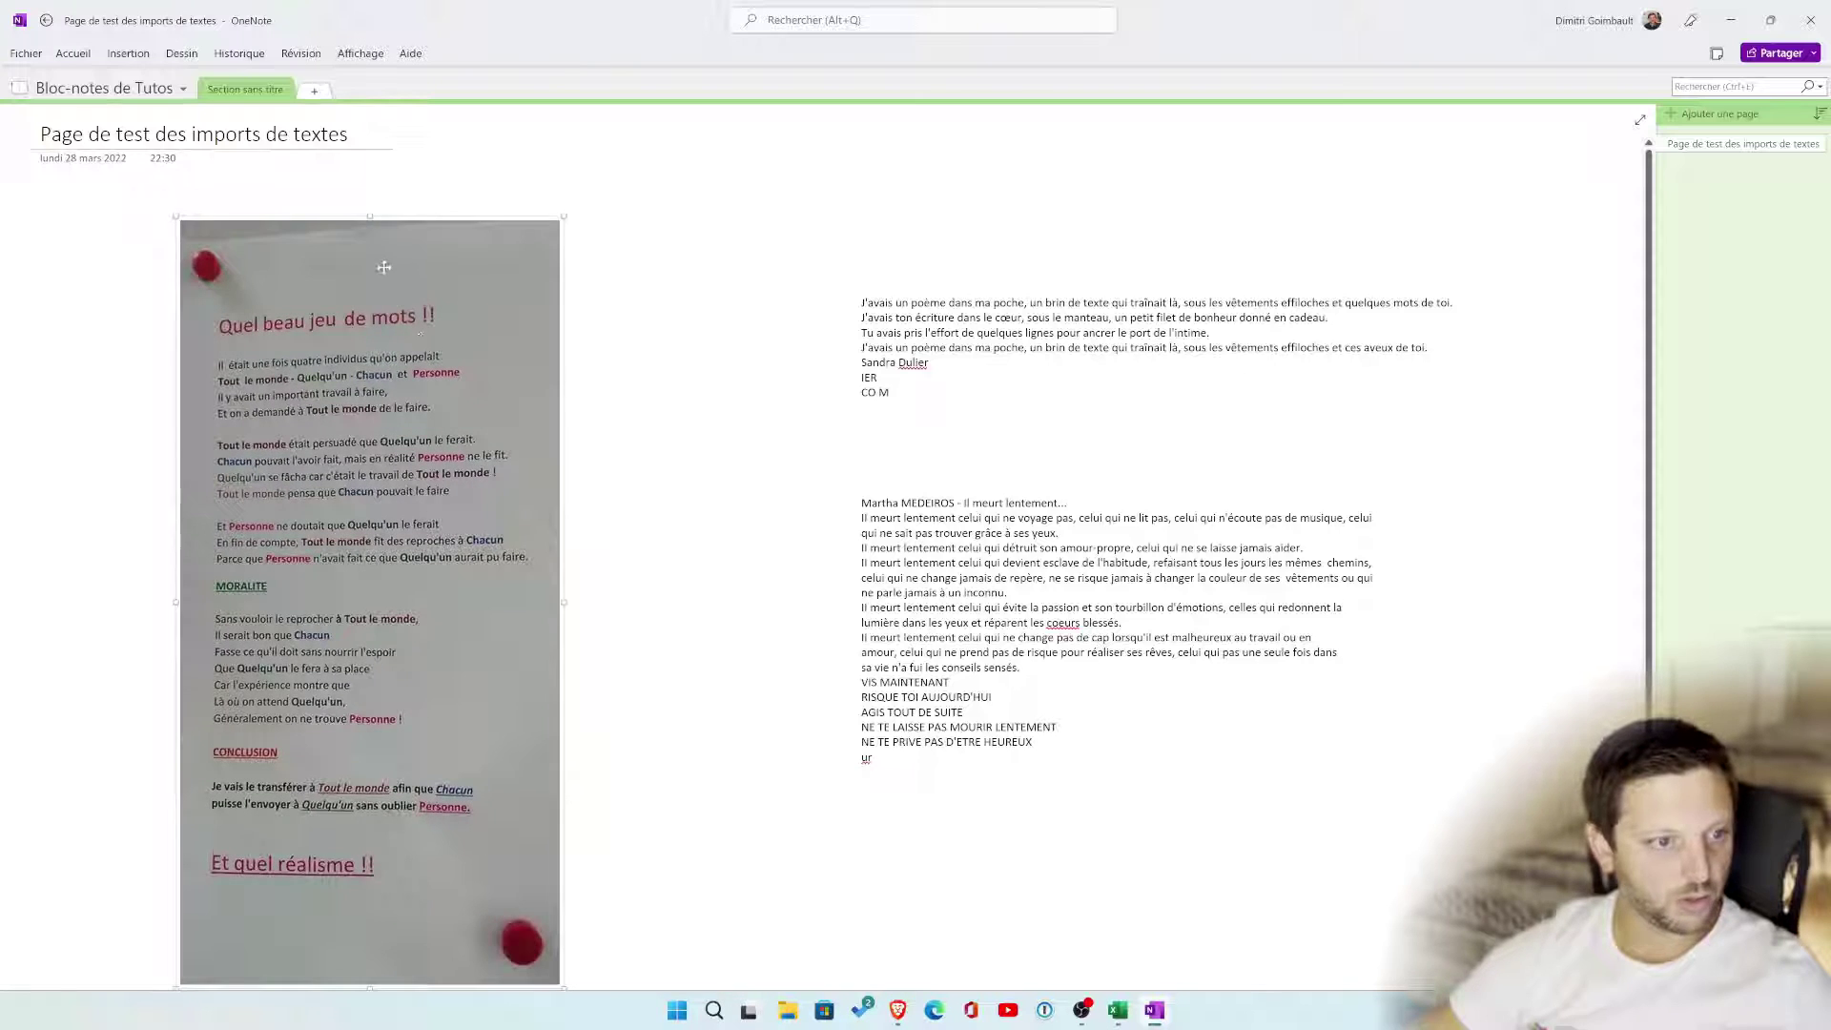
left_click_drag(386, 286, 407, 246)
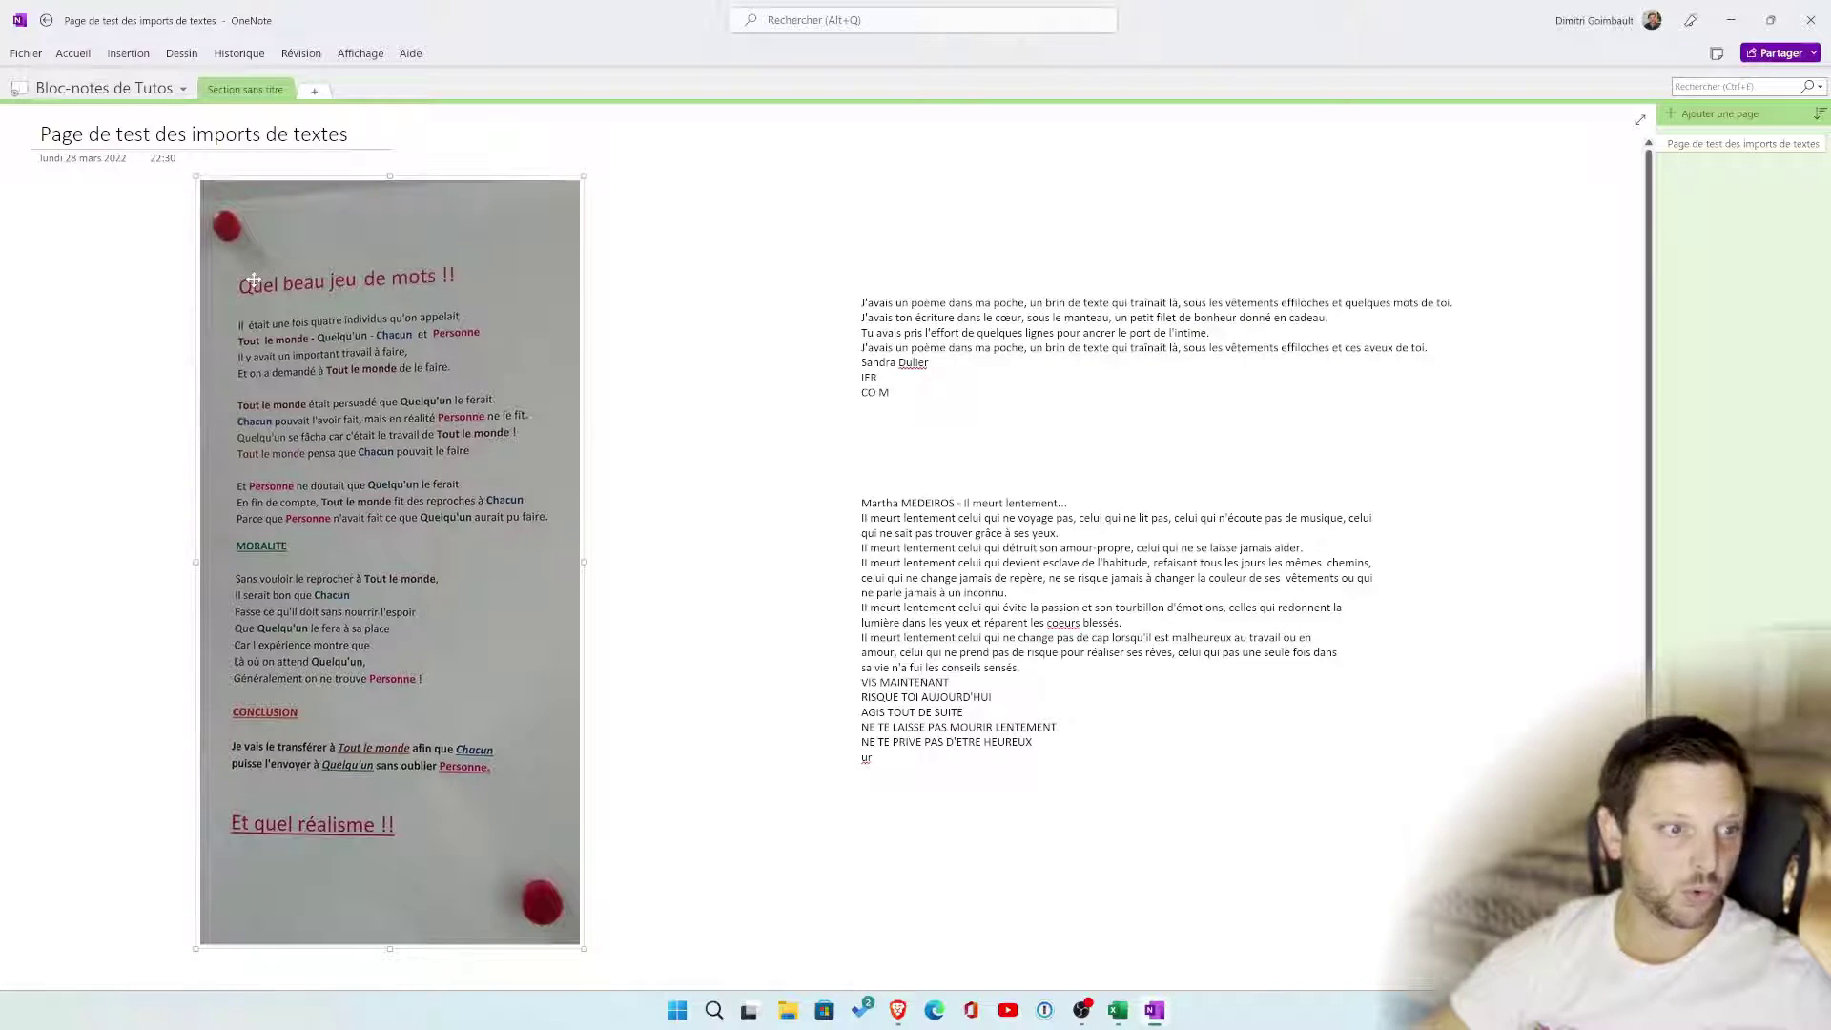
left_click_drag(392, 267, 232, 274)
Copy the text contained in the "Quel beau jeu de mots !!" picture and paste it in the empty space beside the picture
right_click(195, 255)
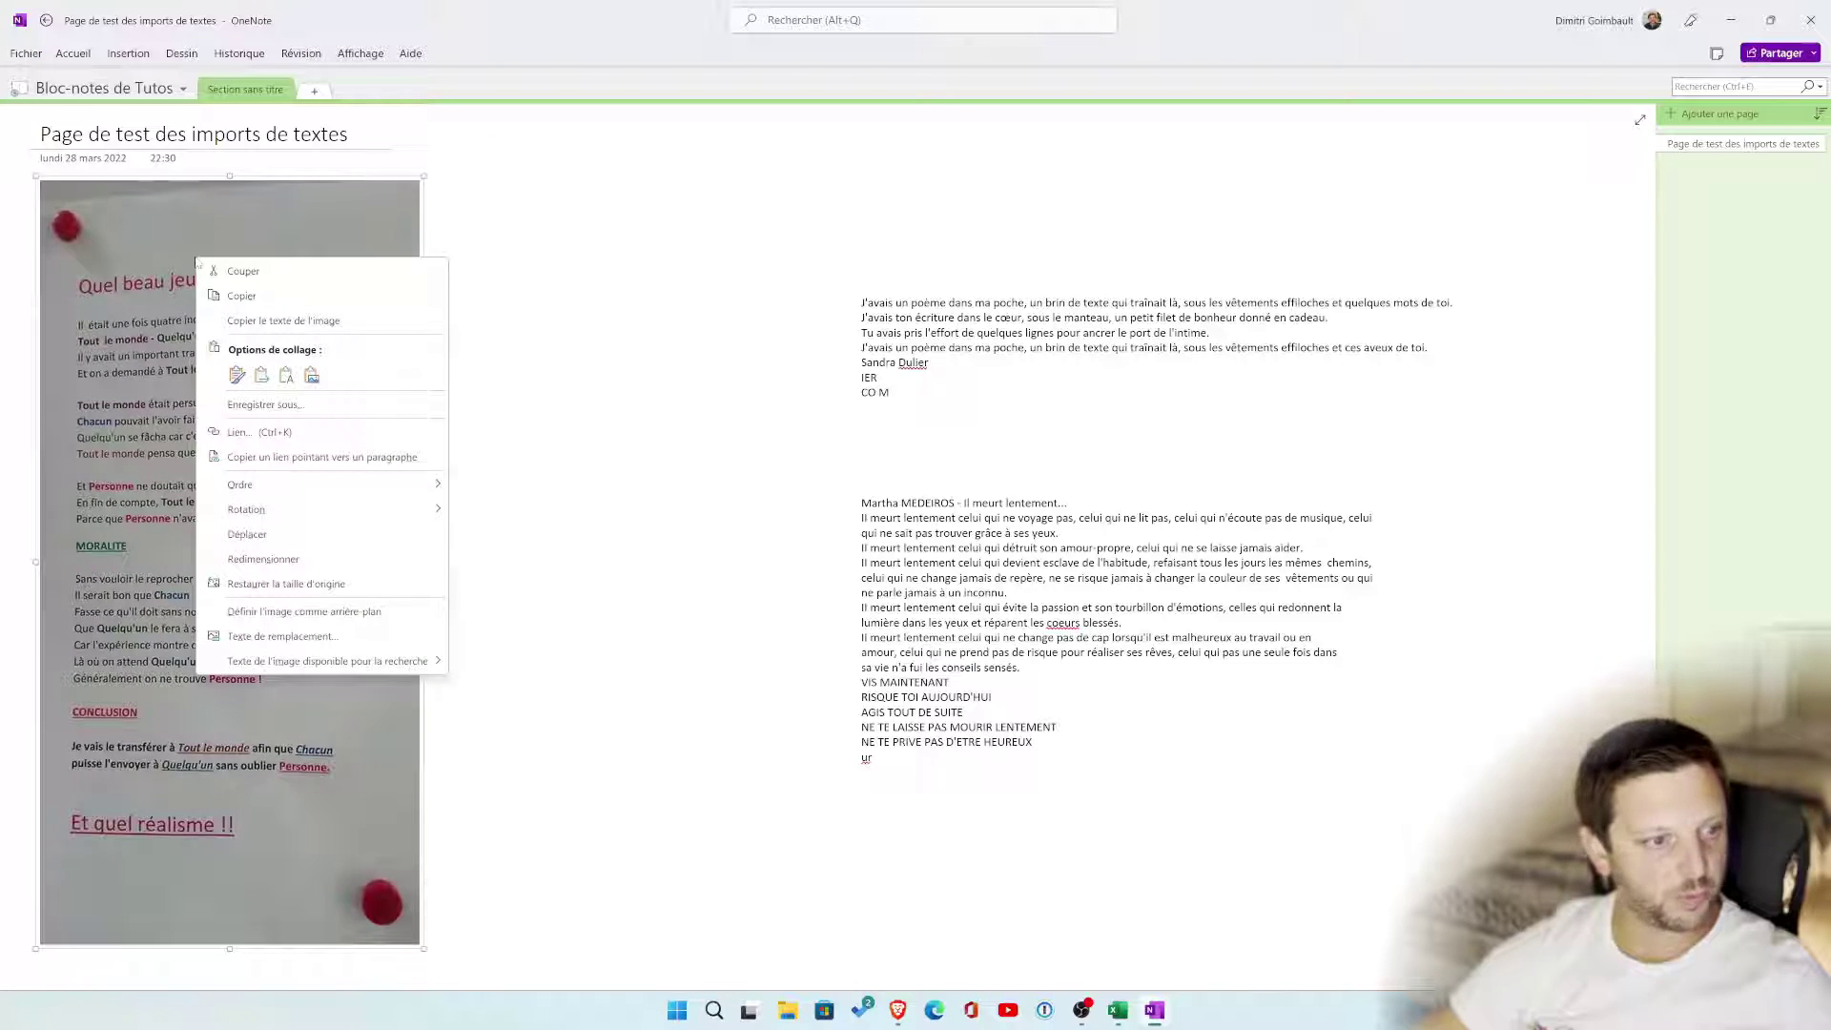
left_click(276, 318)
left_click(515, 286)
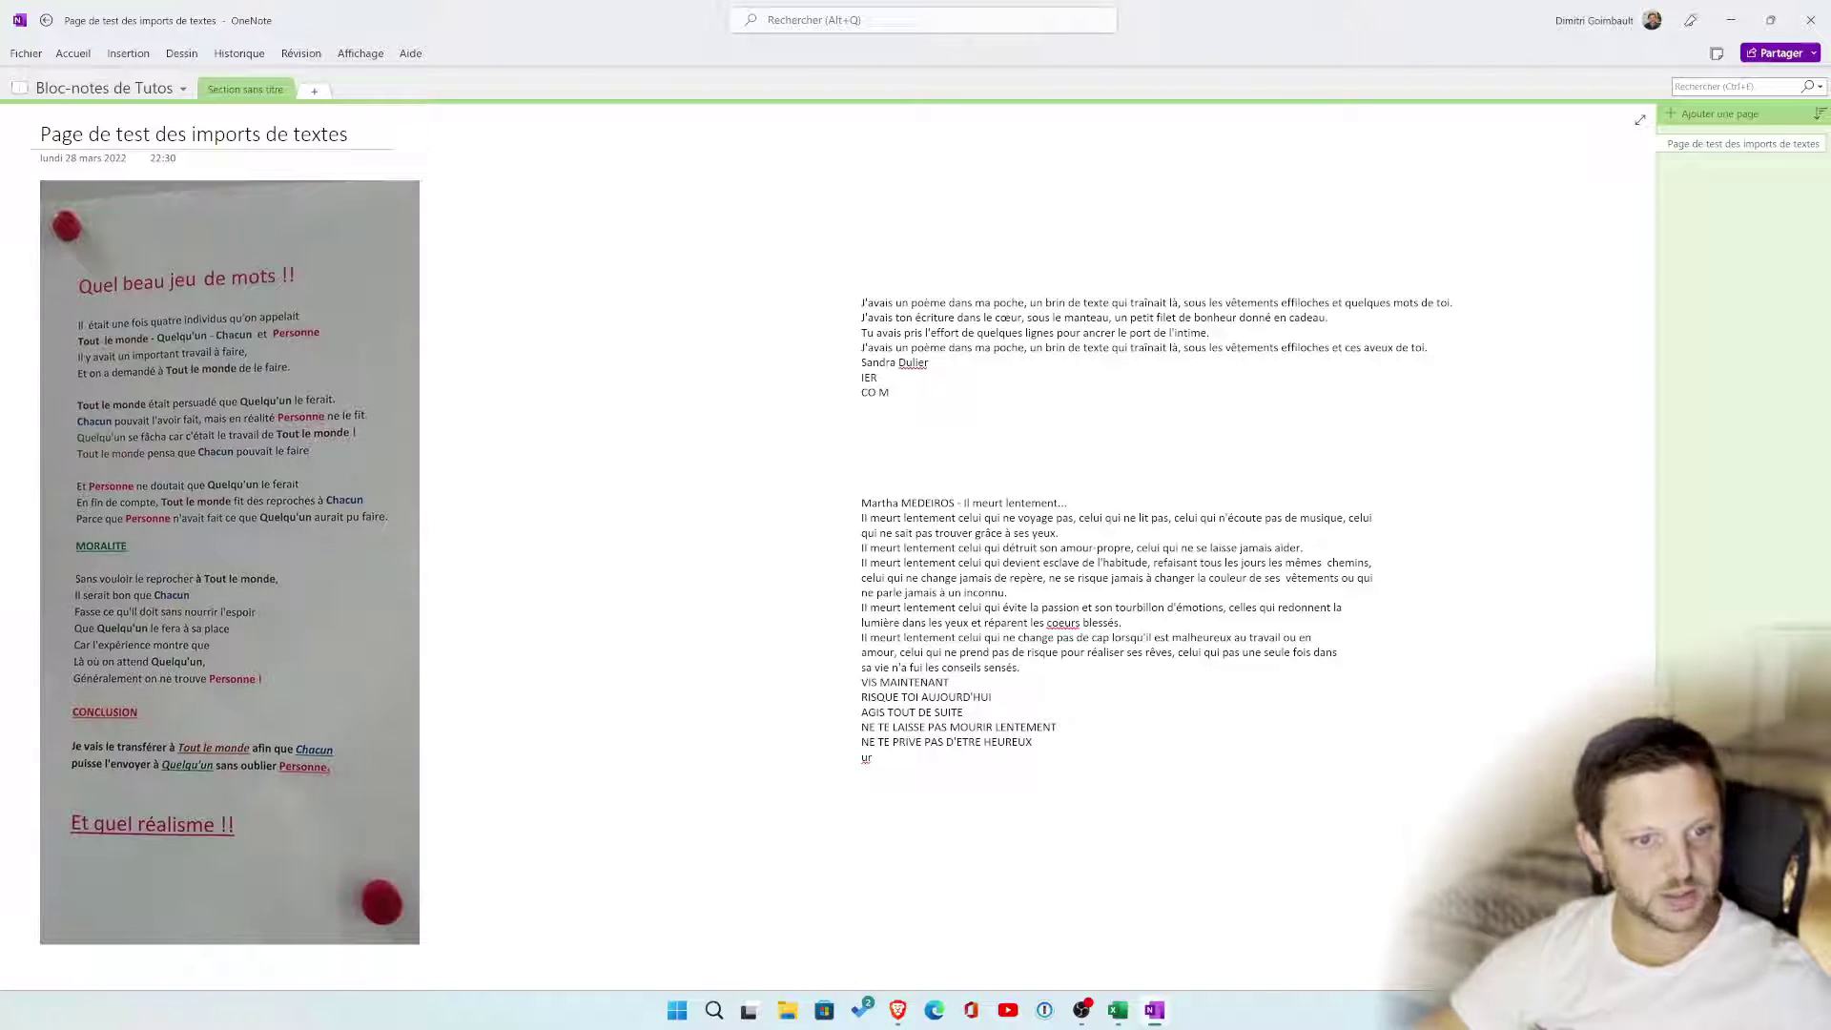
type("Quel beau jeu de mots !! Il était une fois quatre individus qu'on appelait Tout le monde - Quelqu'un -Chacun et Personne Il y avait un important travail à faire, Et on a demandé à Tout le monde de le faire. Tout le monde était persuadé que Quelqu'un le ferait. Chacun pouvait l'avoir fait, mais en réalité Personne ne le fit. Quelqu'un se fâcha car c'était le travail de Tout le monde ! Tout le monde pensa que Chacun pouvait le faire Et Personne ne doutait que Quelqu'un le ferait En fin de compte, Tout le monde fit des reproches à Chacun Parce que Personne n'avait fait ce que Quelqu'un aurait pu faire. MORALITE Sans vouloir le reprocher à Tout le monde, Il serait bon que Chacun Fasse ce qu'il doit sans nourrir l'espoir Que Quelqu'un le fera à sa place Car l'expérience montre que Là où on attend Quelqu'un, Généralement on ne trouve Personne ! CONCLUSION Je vais le transférer à Tout le monde afin que Chacun puisse l'envoyer à quelqu'un sans oublier Personne. Et quel réalisme !!")
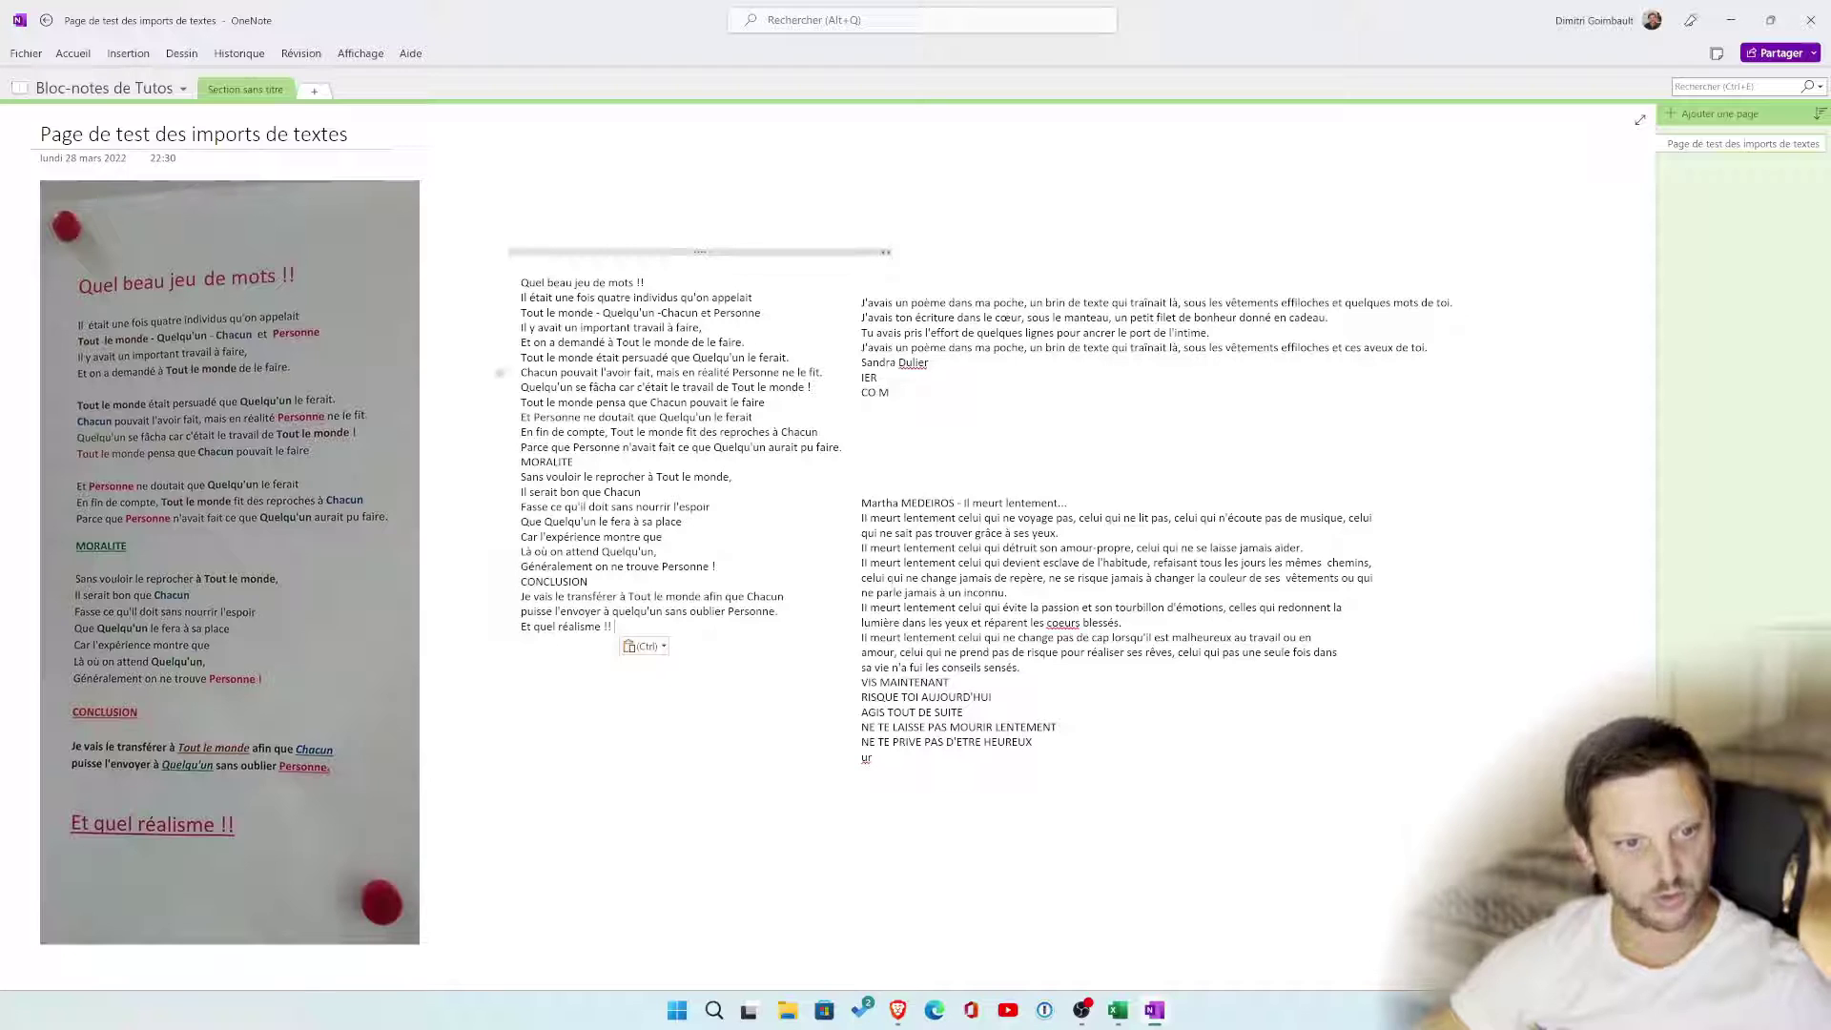
Move the "Quel beau jeu de mots !!" text block closer to its picture and remove the empty line above the title
left_click_drag(760, 250, 699, 230)
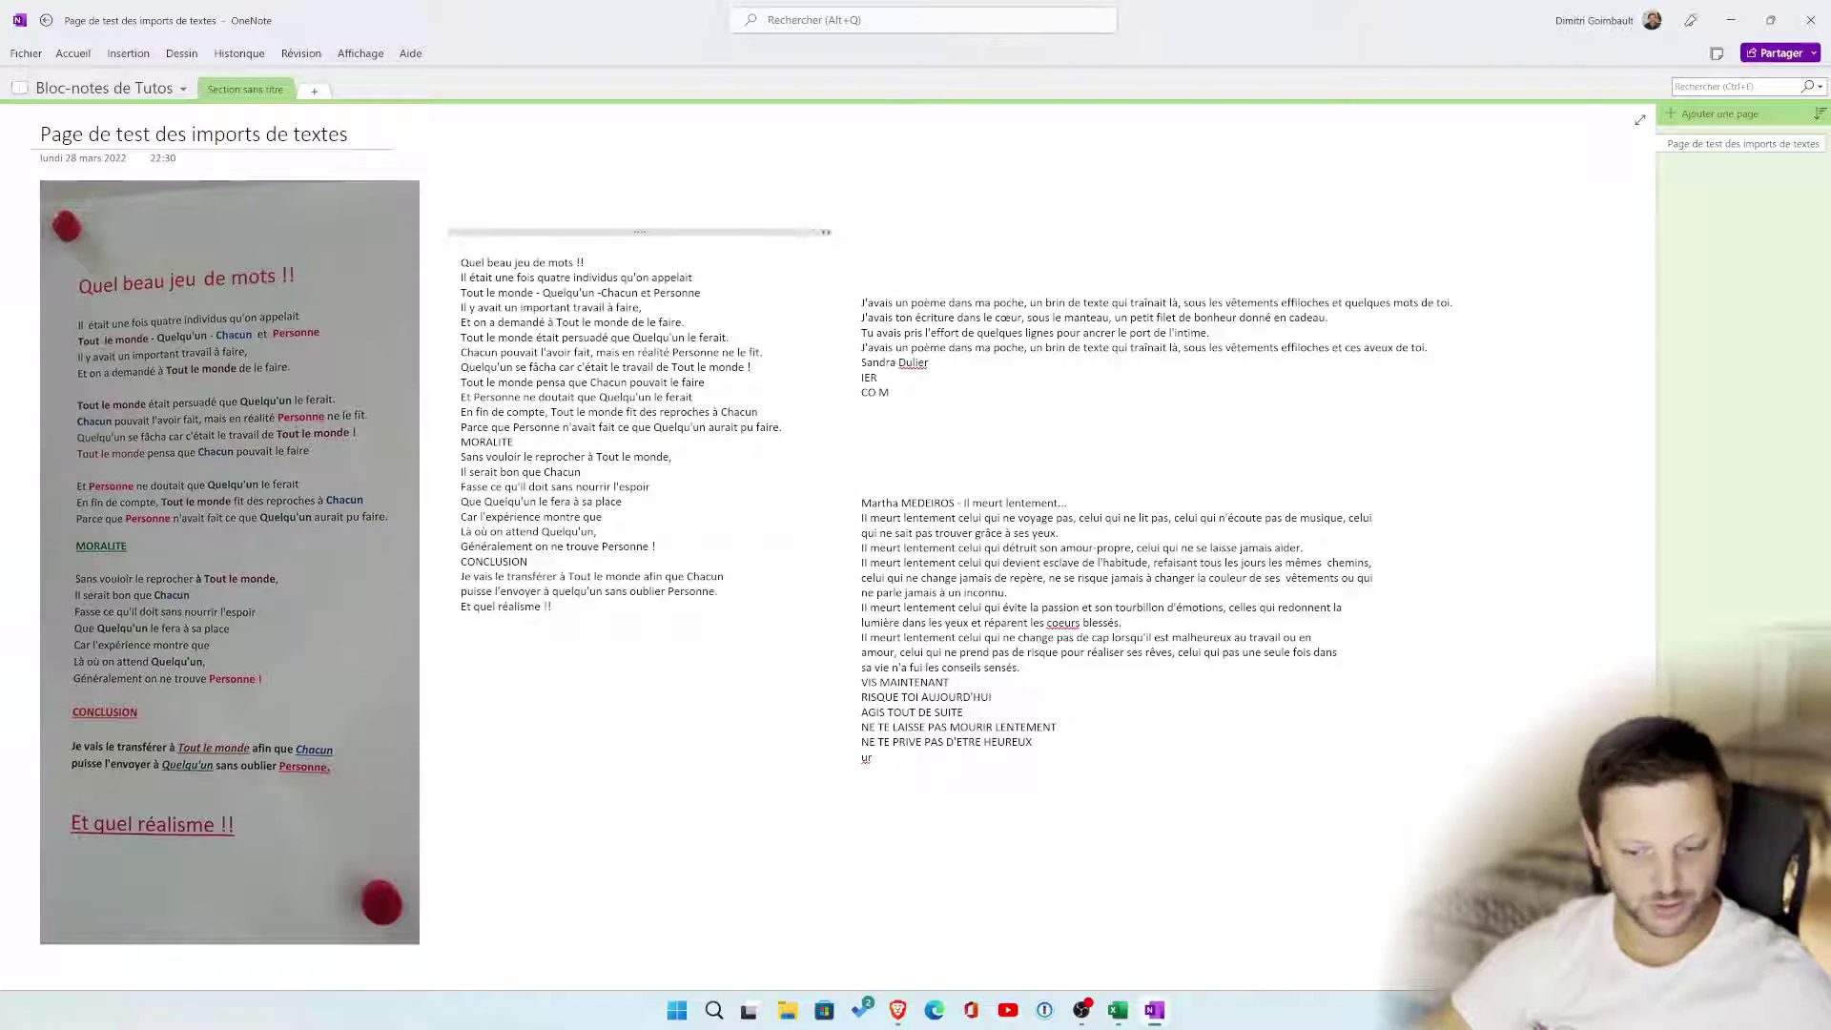
key("BackSpace")
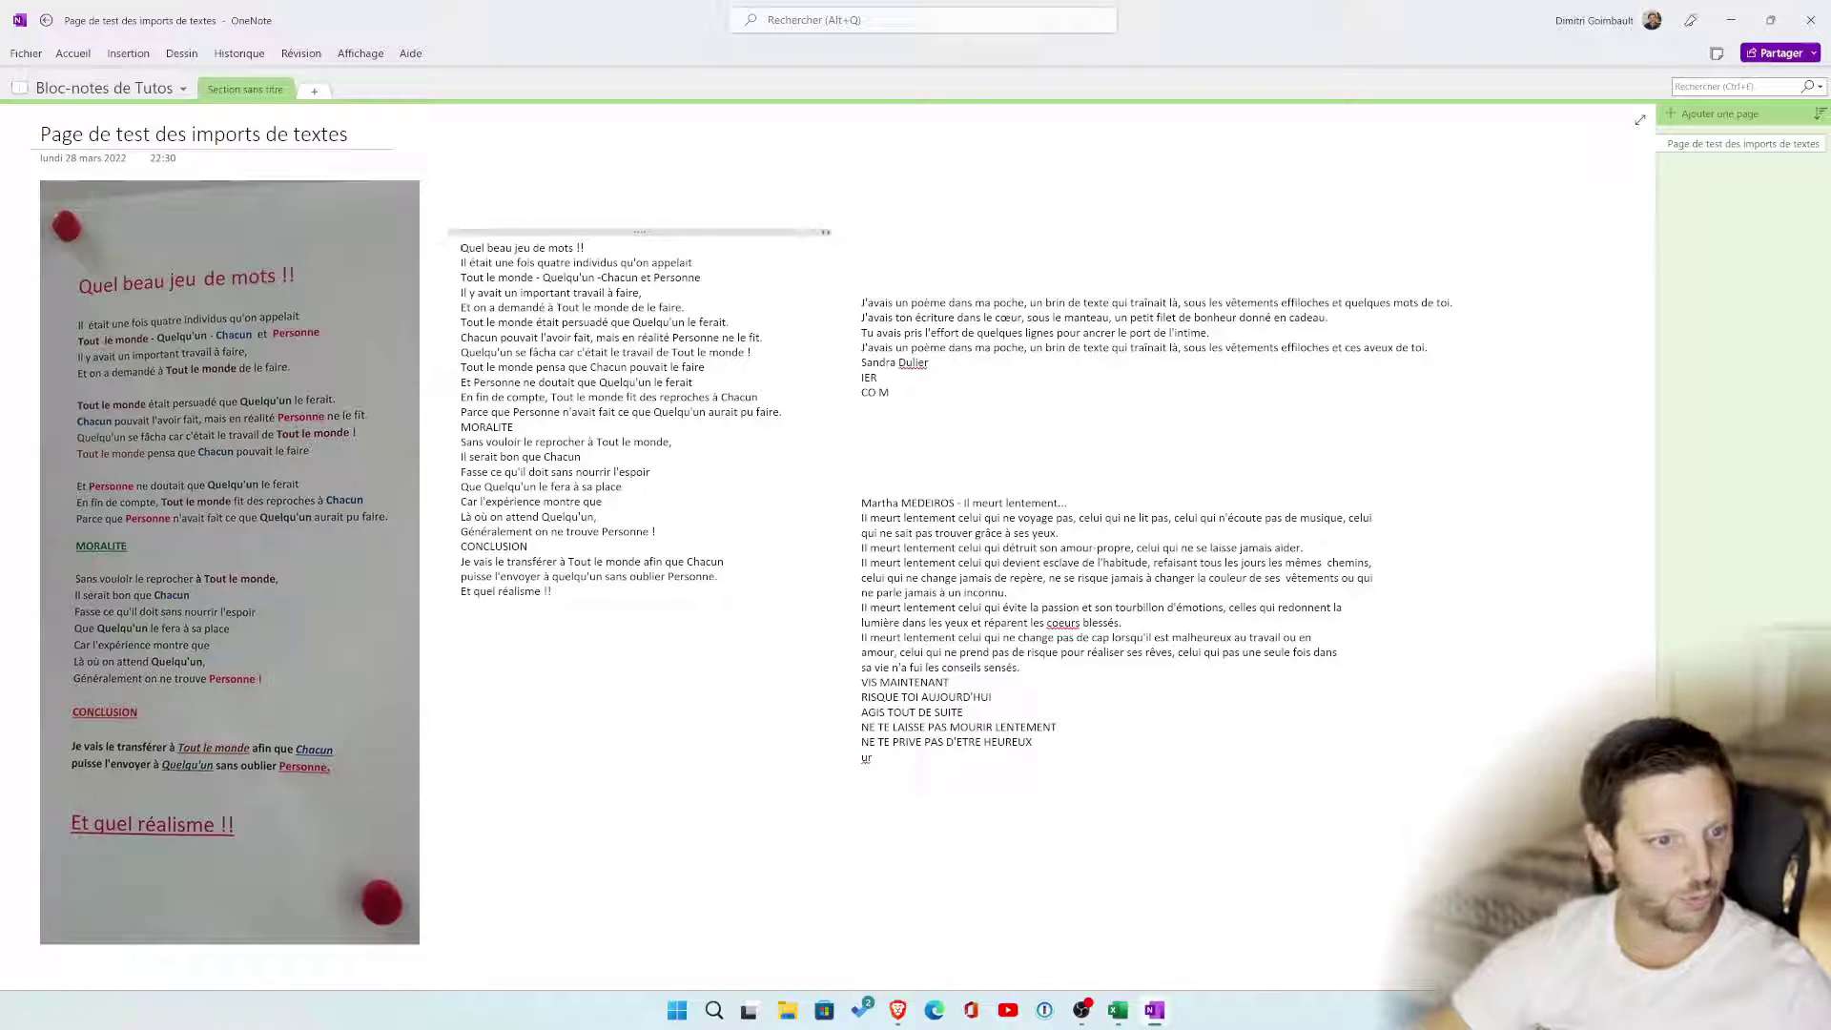